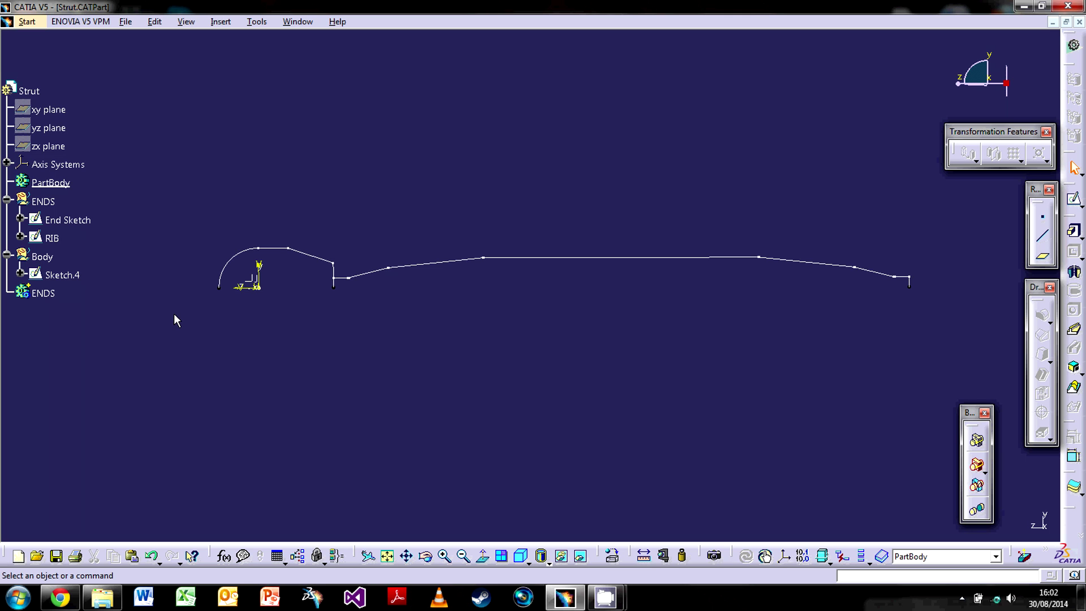
Finish editing the end sketch and return to the part
click(71, 219)
click(89, 202)
middle_drag(136, 202, 495, 312)
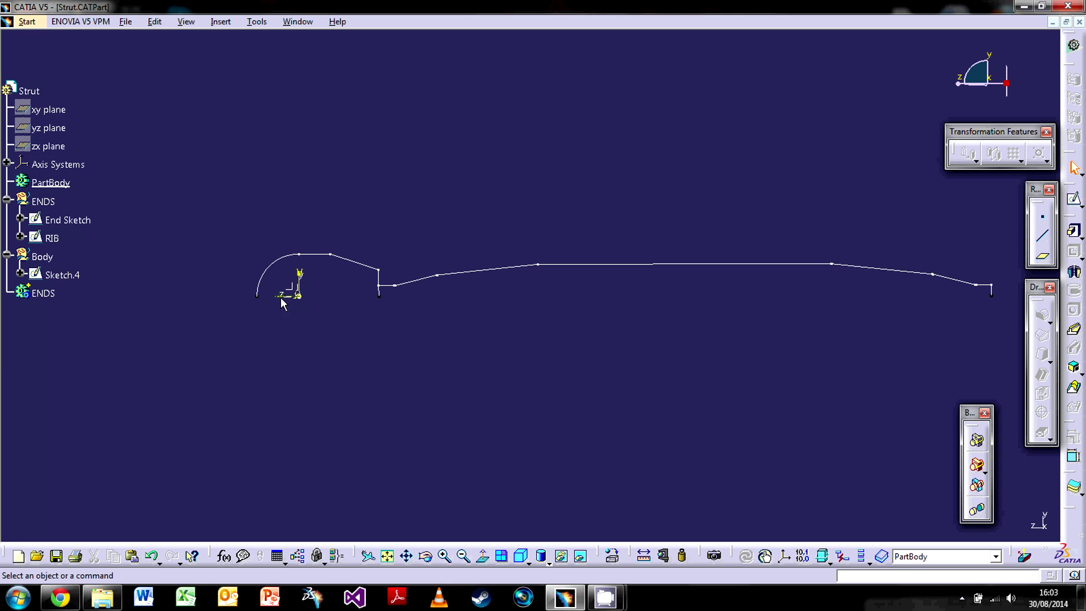
double_click(363, 268)
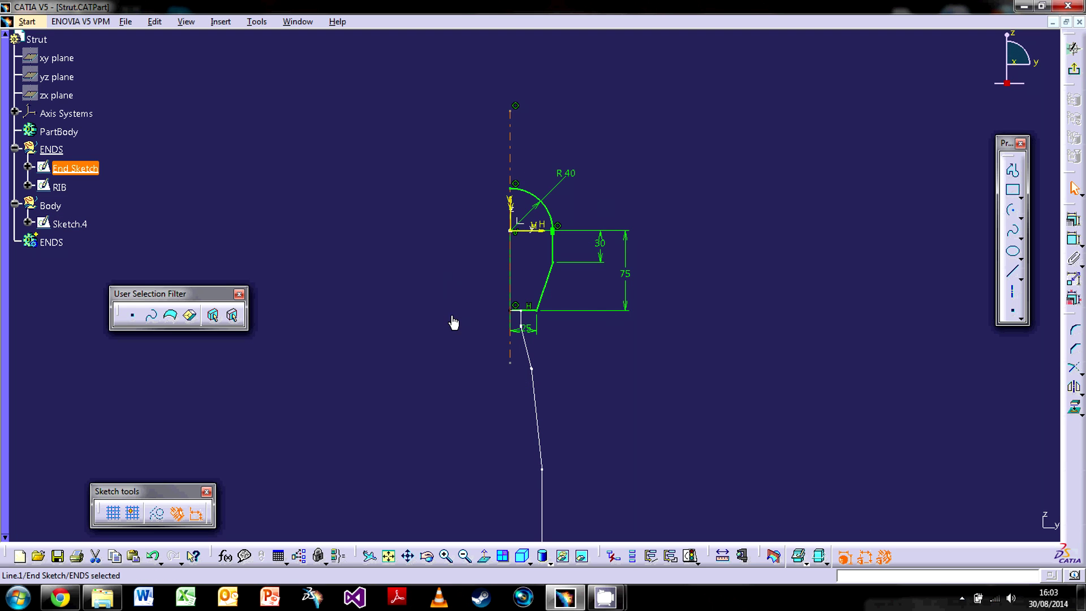
click(433, 321)
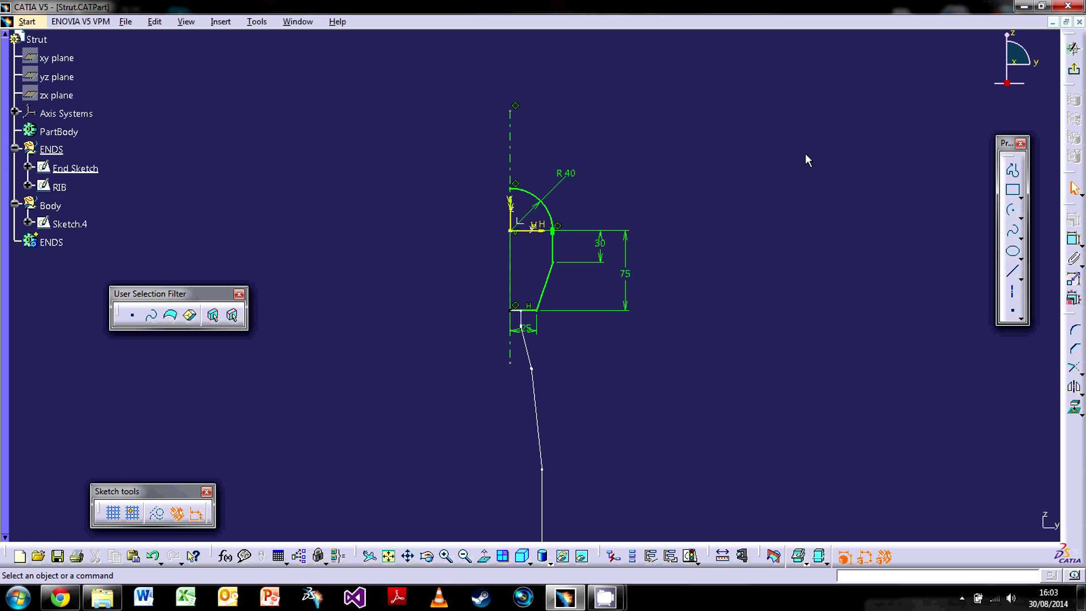
click(1074, 71)
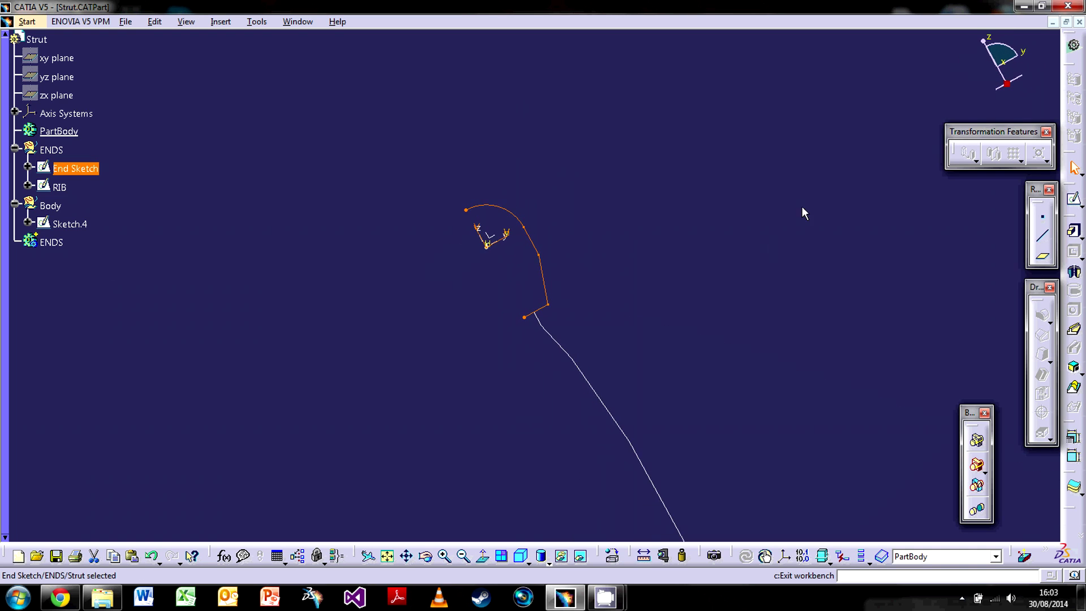
Open Sketch.4 for editing and start a dimension on its vertical line
click(741, 283)
double_click(736, 275)
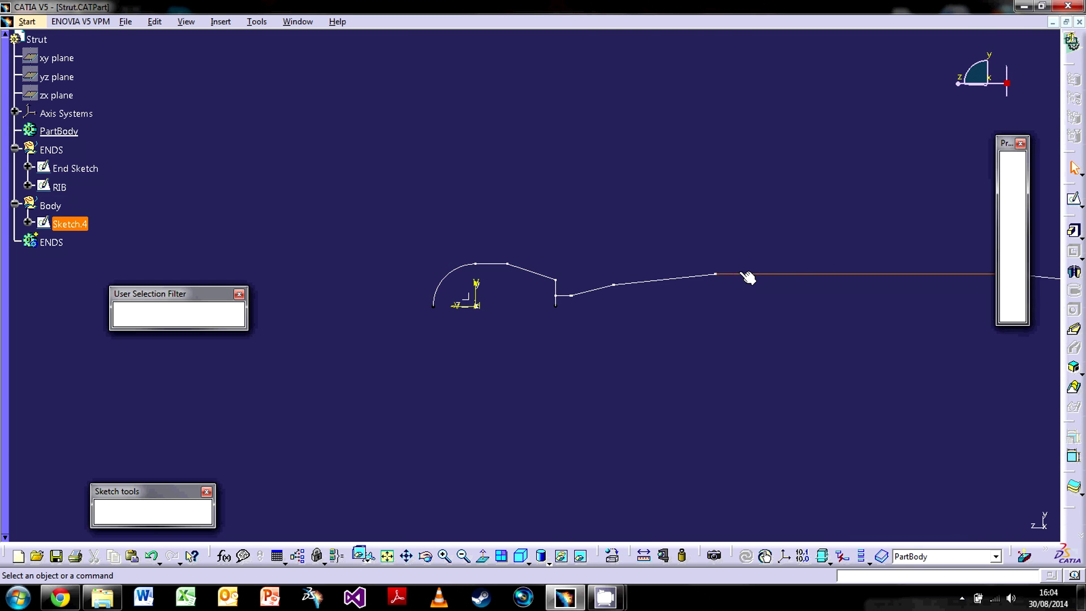
mouse_move(565, 328)
middle_down()
mouse_move(553, 262)
mouse_move(553, 333)
middle_up()
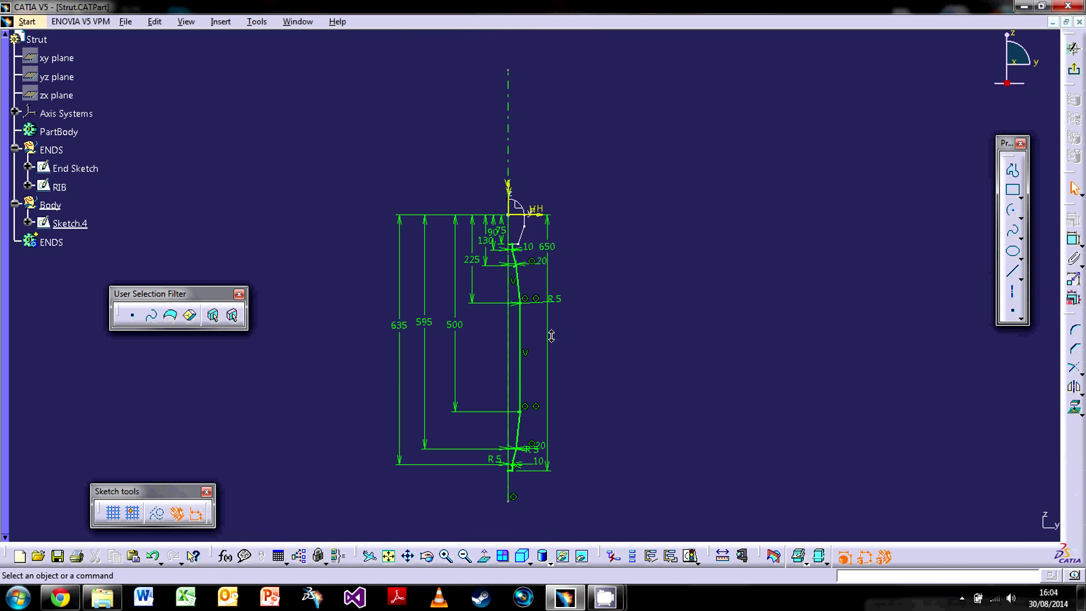
mouse_move(595, 428)
middle_down()
mouse_move(603, 362)
mouse_move(601, 371)
mouse_move(584, 211)
mouse_move(606, 279)
middle_up()
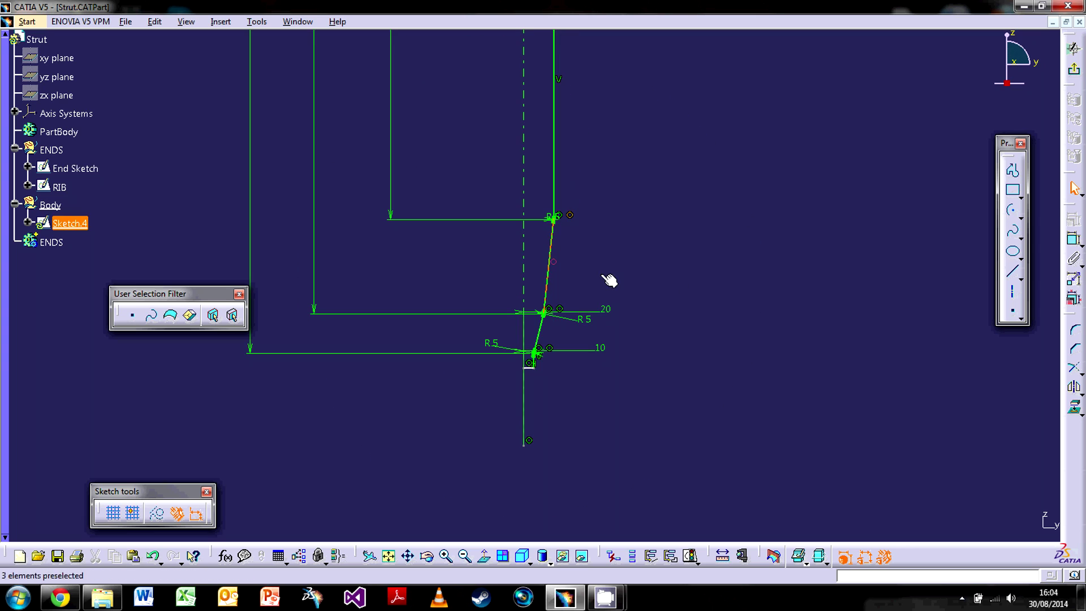
click(1074, 239)
click(530, 368)
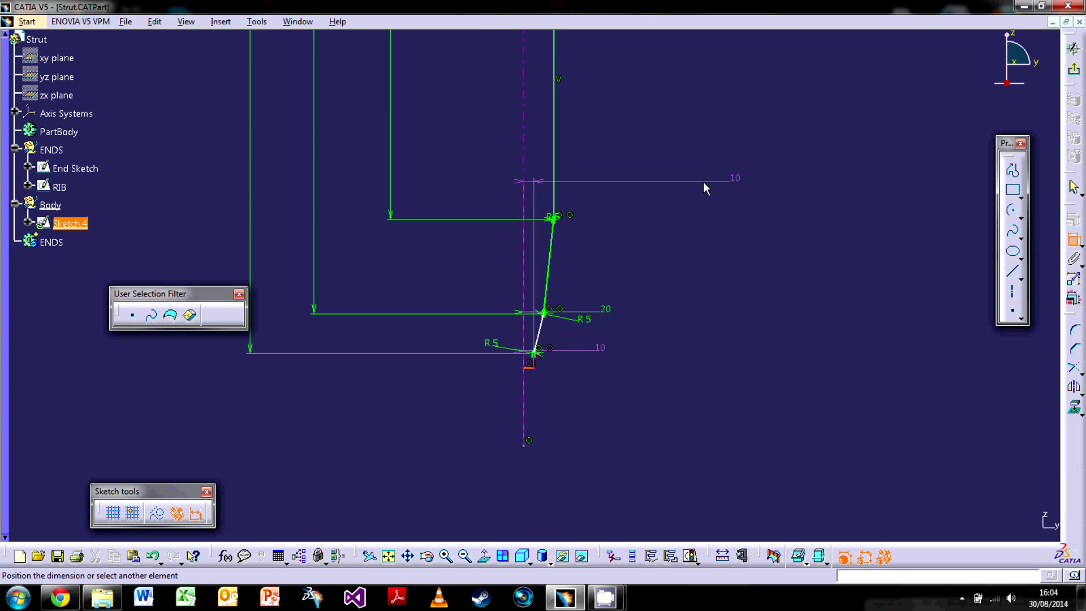
mouse_move(666, 344)
middle_down()
mouse_move(668, 498)
mouse_move(648, 270)
mouse_move(588, 292)
middle_up()
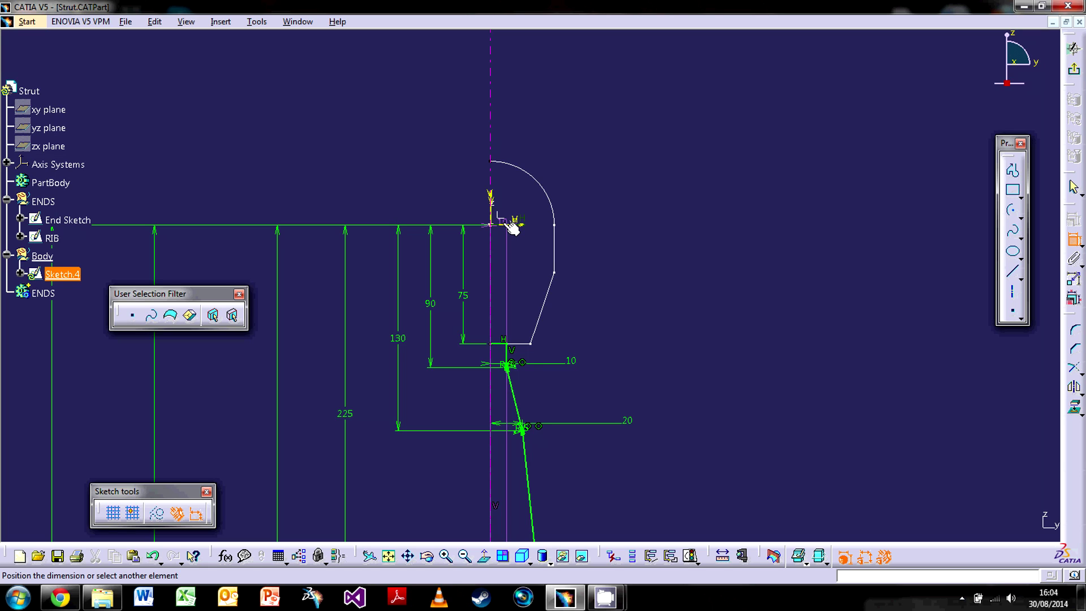
Add a 650 length dimension to Sketch.4 against the horizontal direction, then exit the sketcher
key(Down)
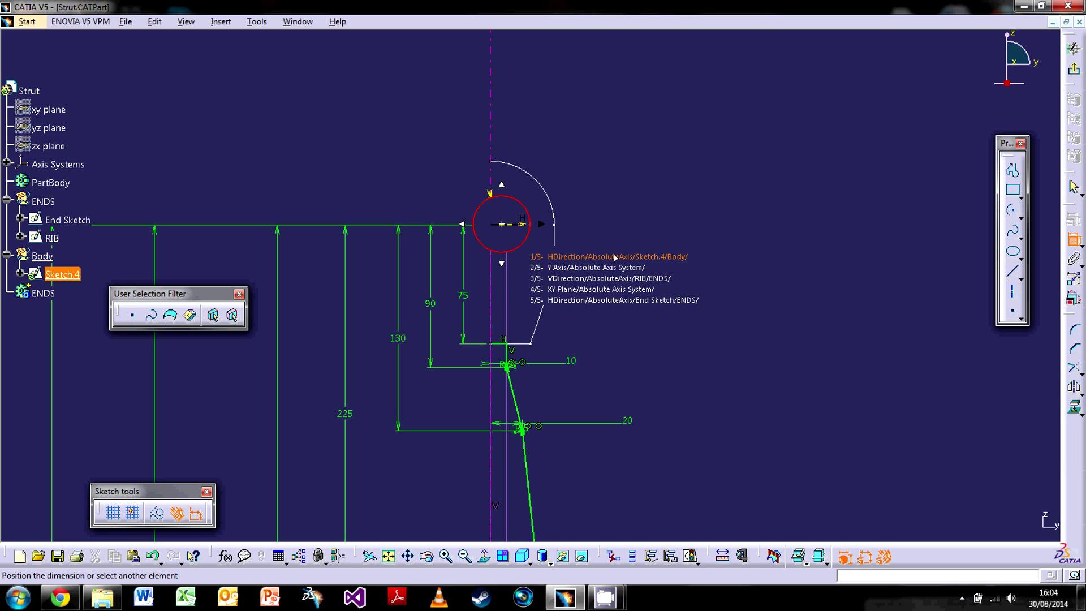
click(632, 258)
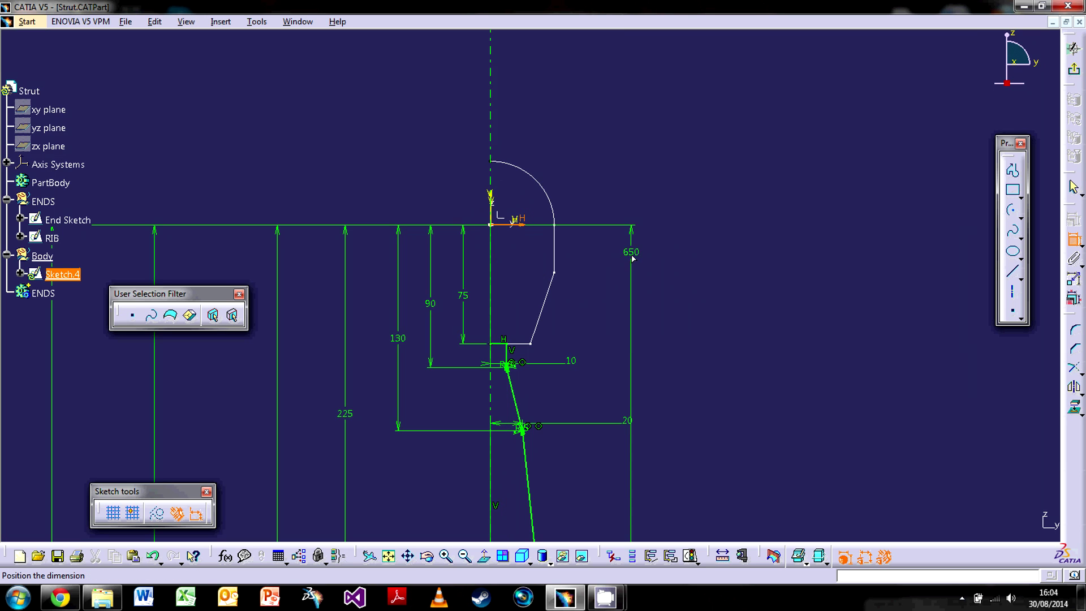
click(702, 365)
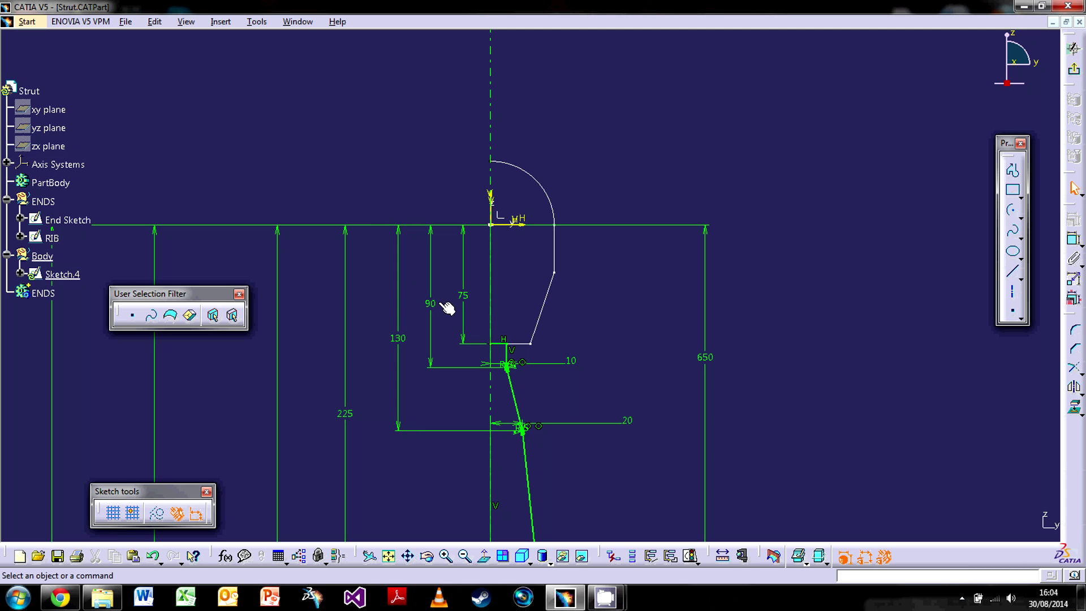
click(1074, 68)
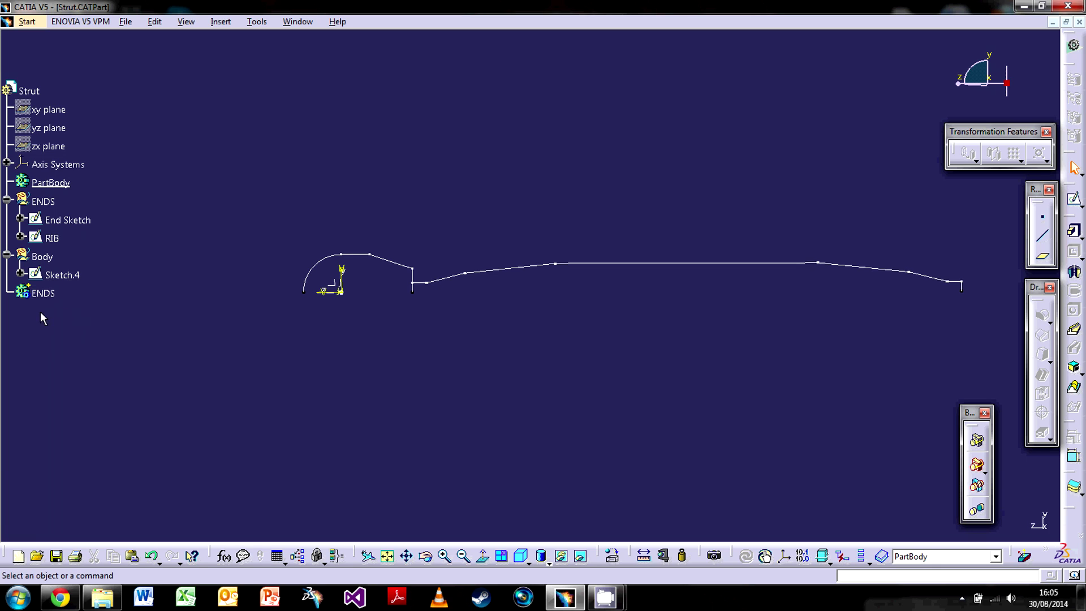
Insert a new body, Body.4, and rename it 'Shaft' in its properties
click(222, 22)
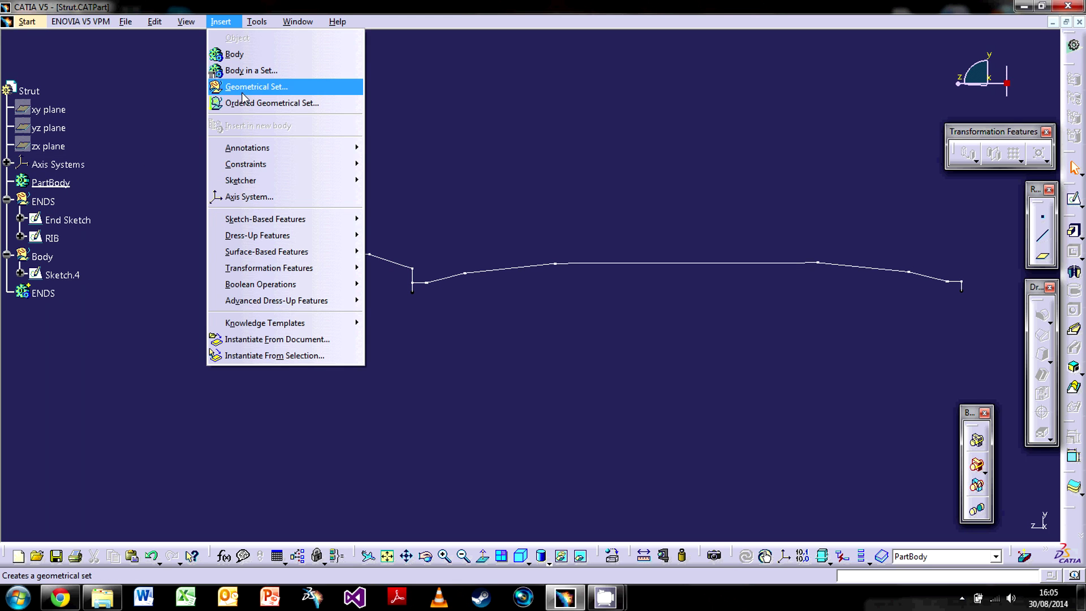
click(234, 54)
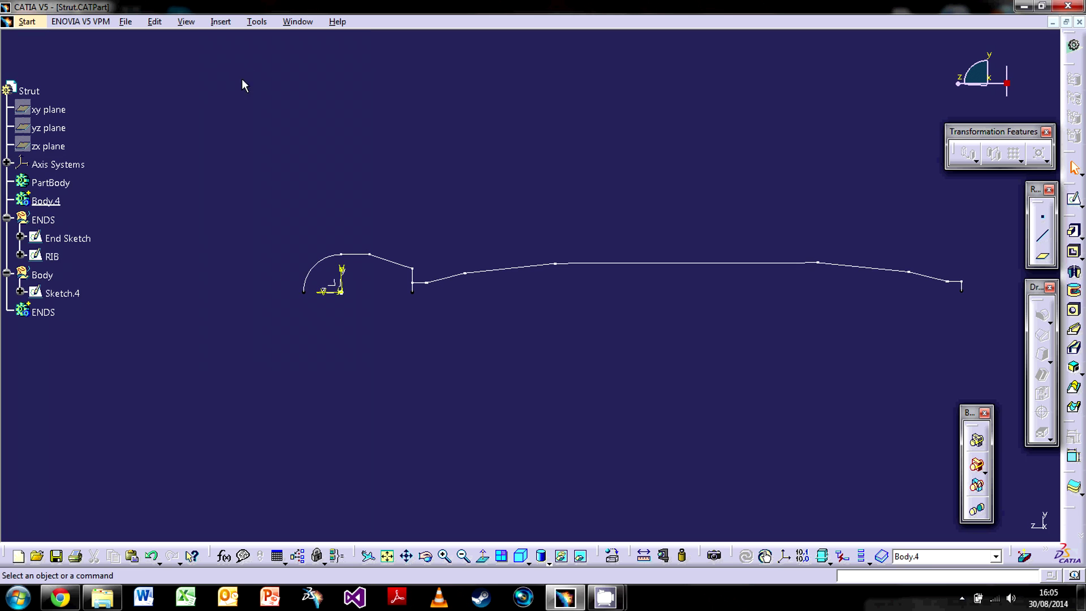
right_click(54, 199)
click(111, 258)
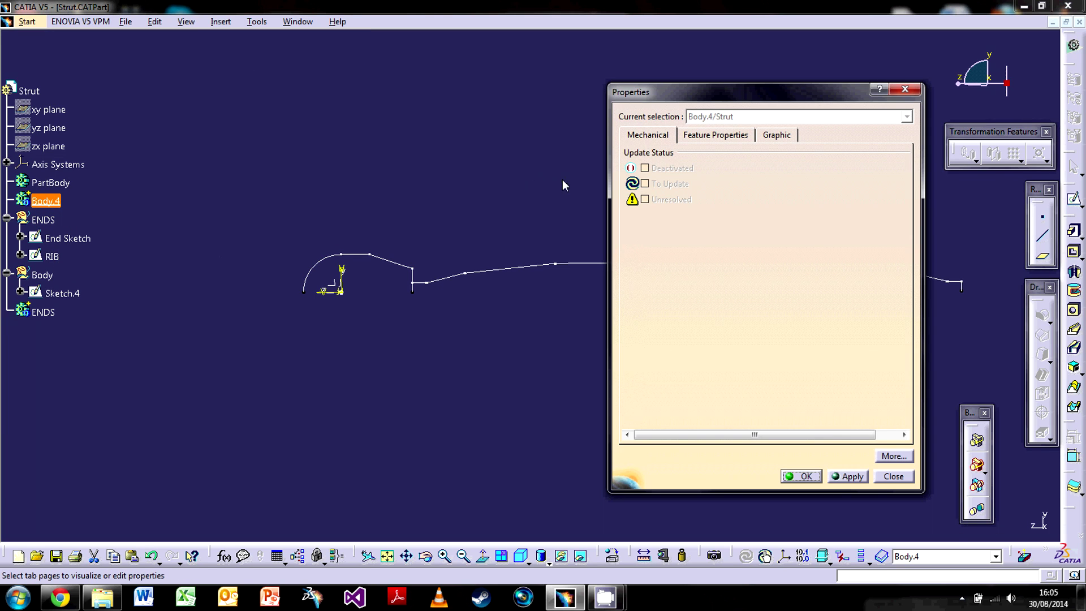
click(743, 135)
text(Sha)
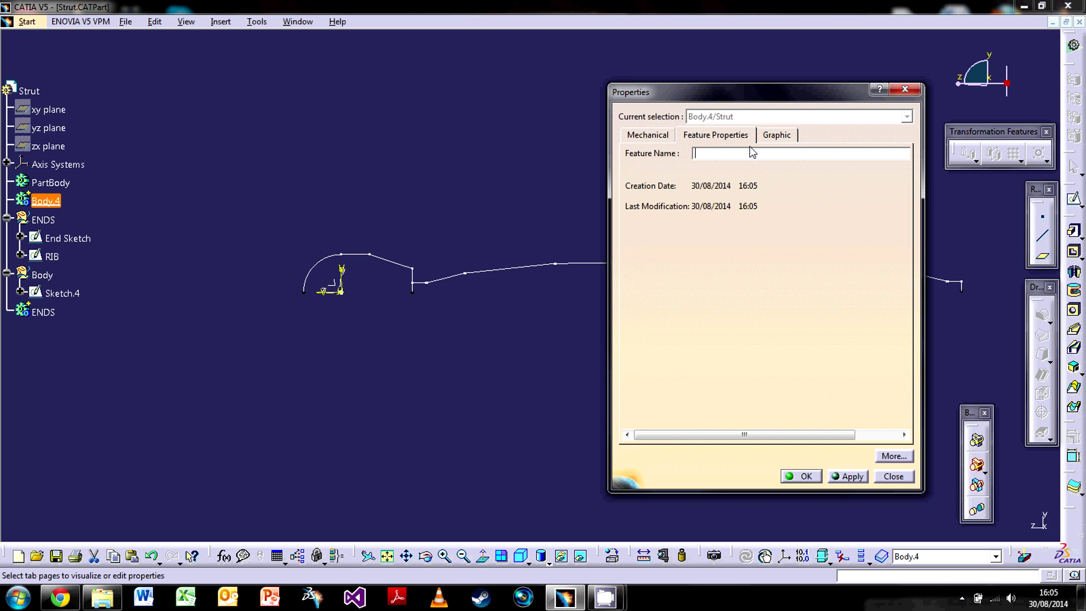
text(ft)
key(Return)
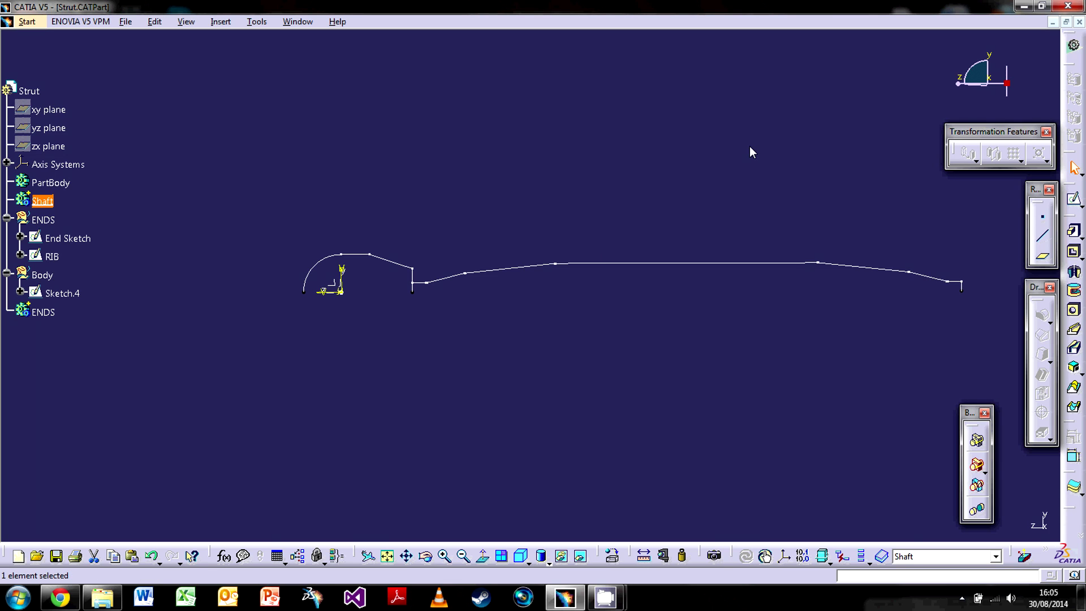
click(573, 176)
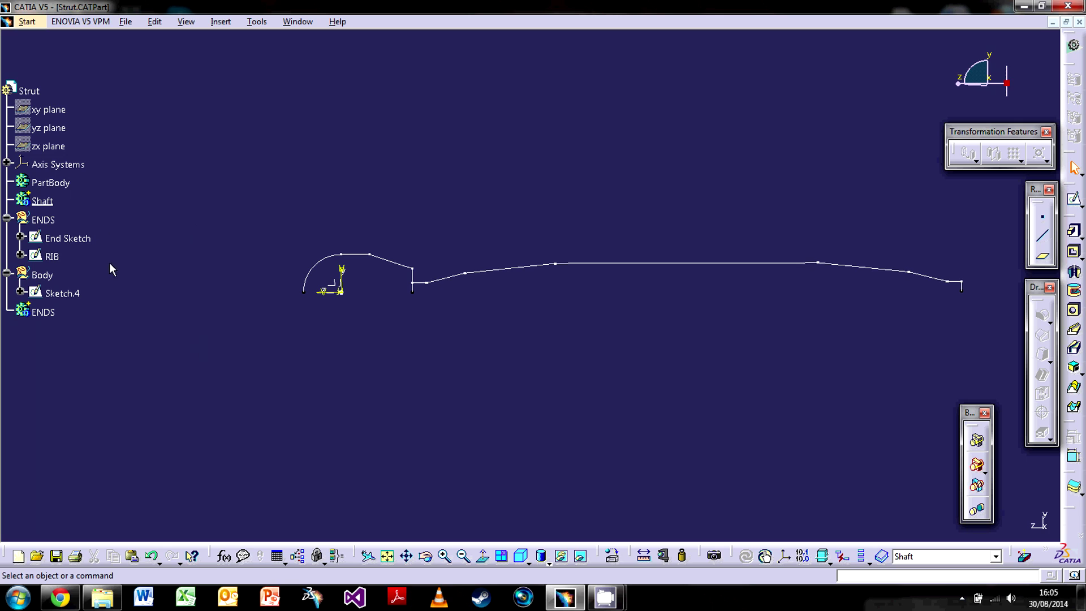
click(309, 274)
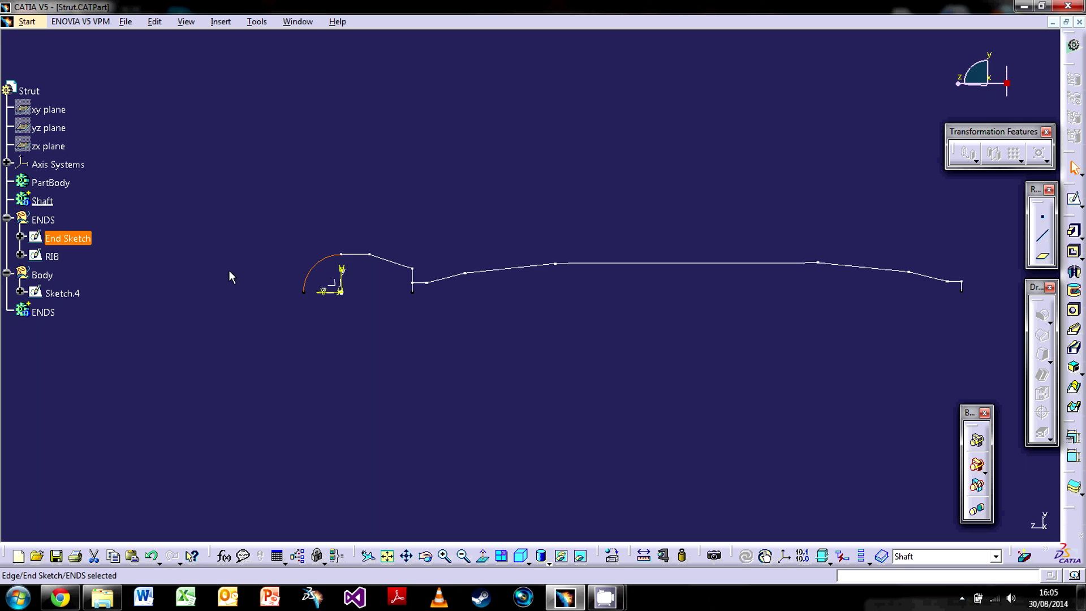
click(614, 269)
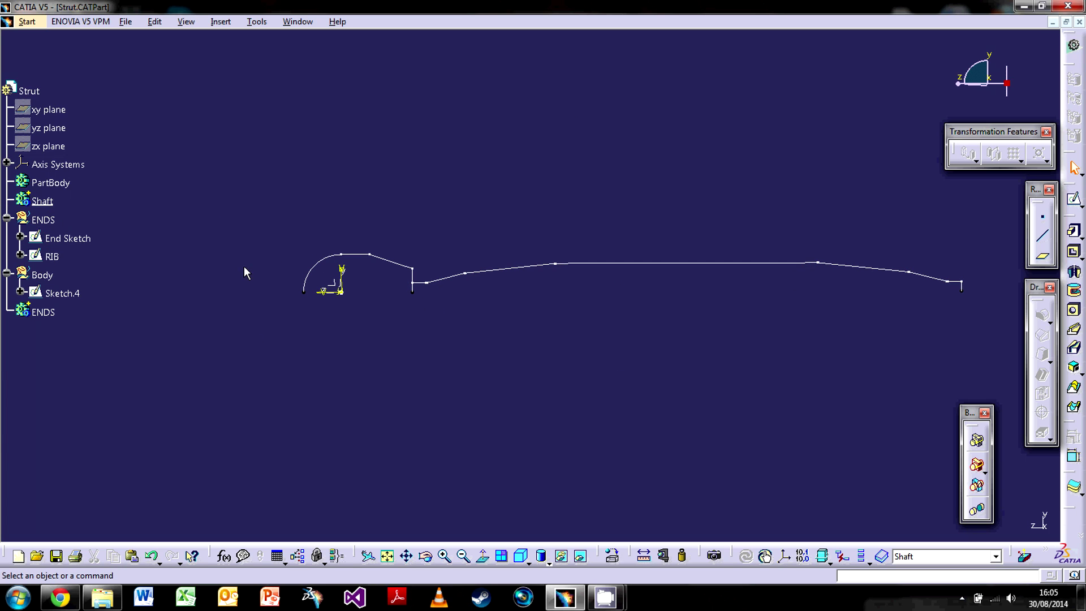
Define the ENDS body as the in-work object
click(42, 312)
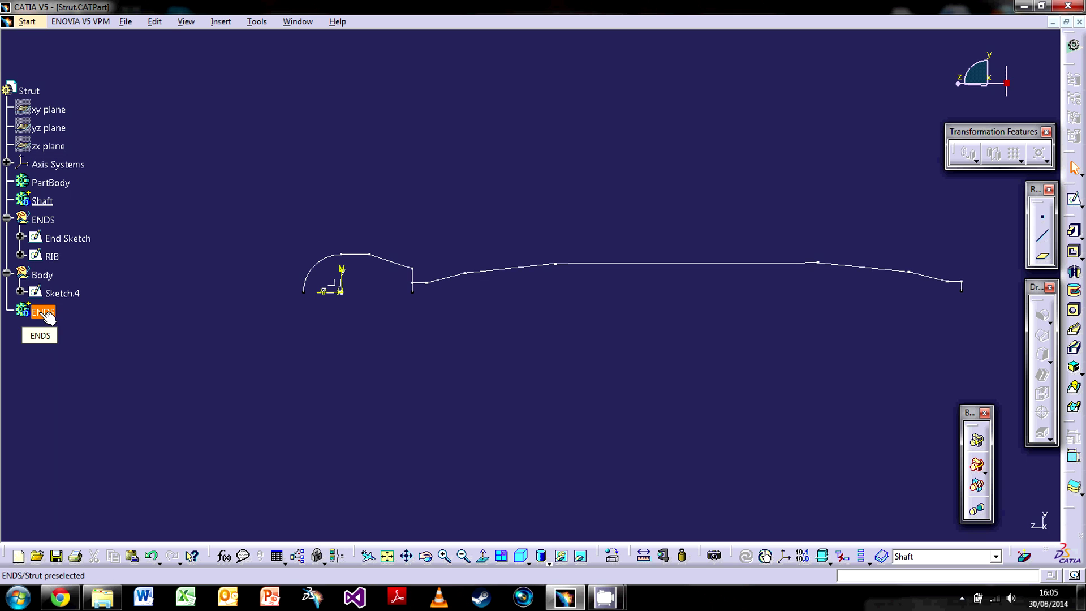
right_click(41, 315)
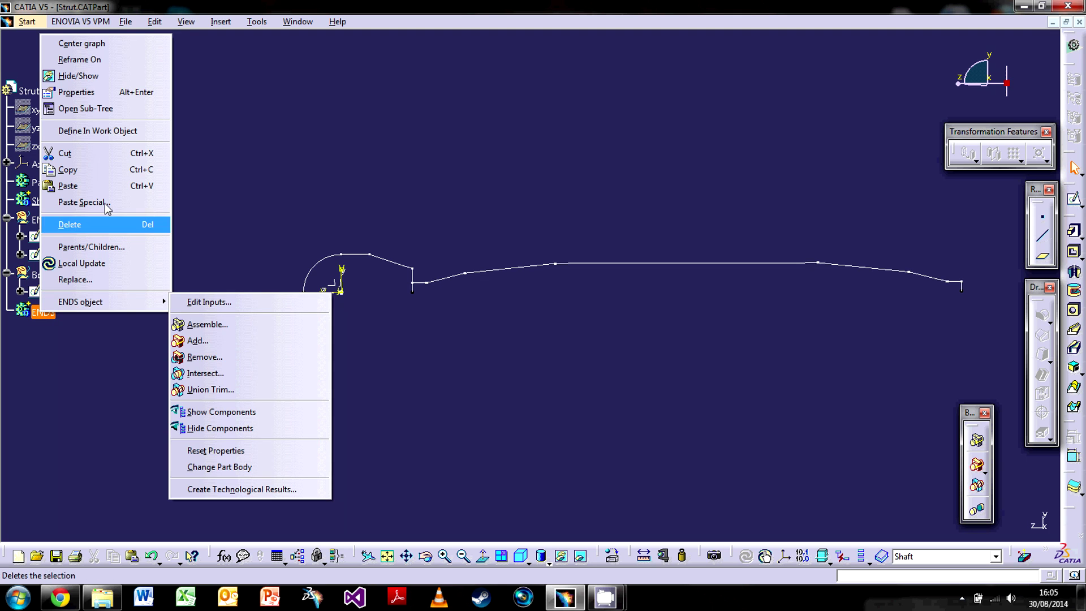
click(109, 130)
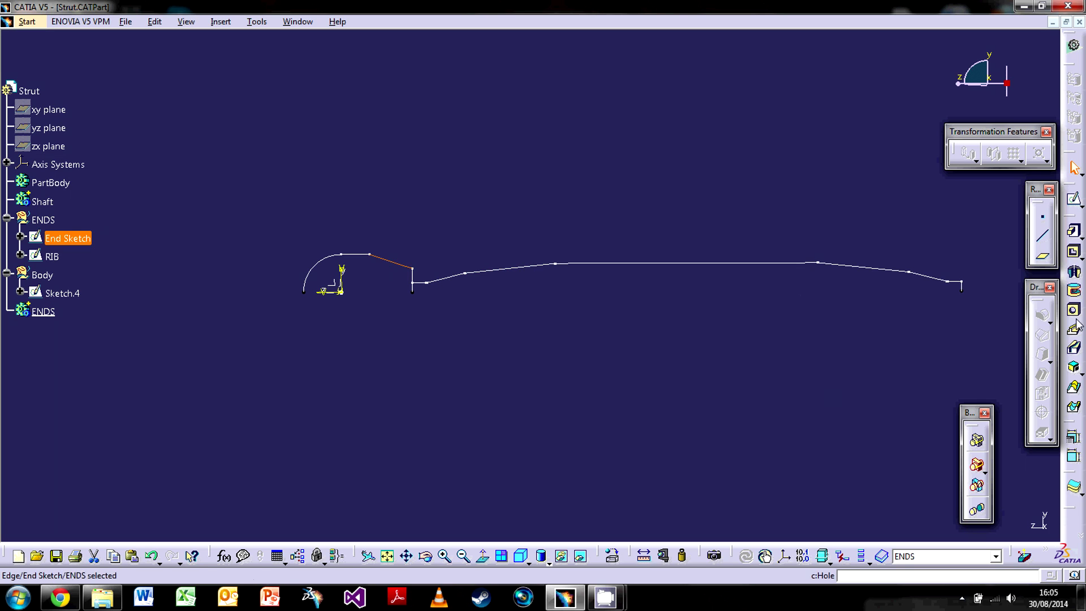
Revolve the end sketch 360° into the rounded end head Shaft.4
click(1073, 274)
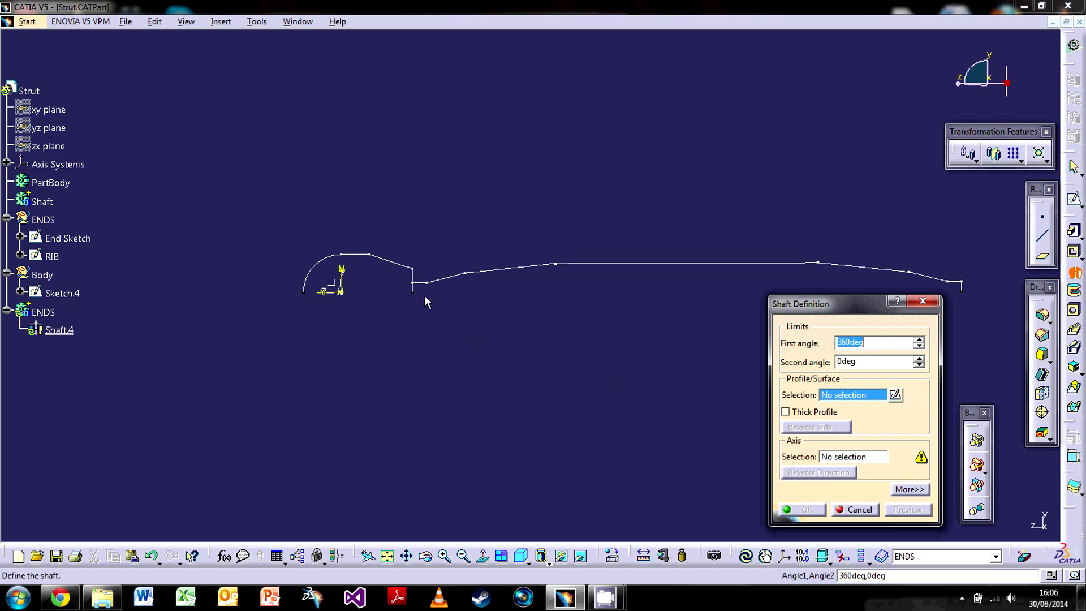
click(399, 263)
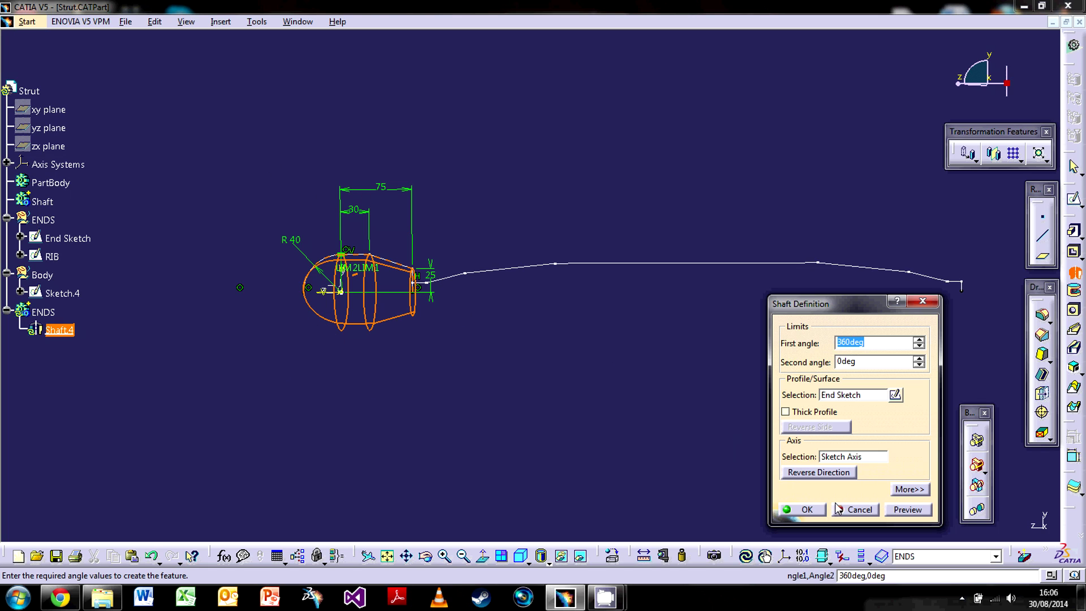
click(915, 490)
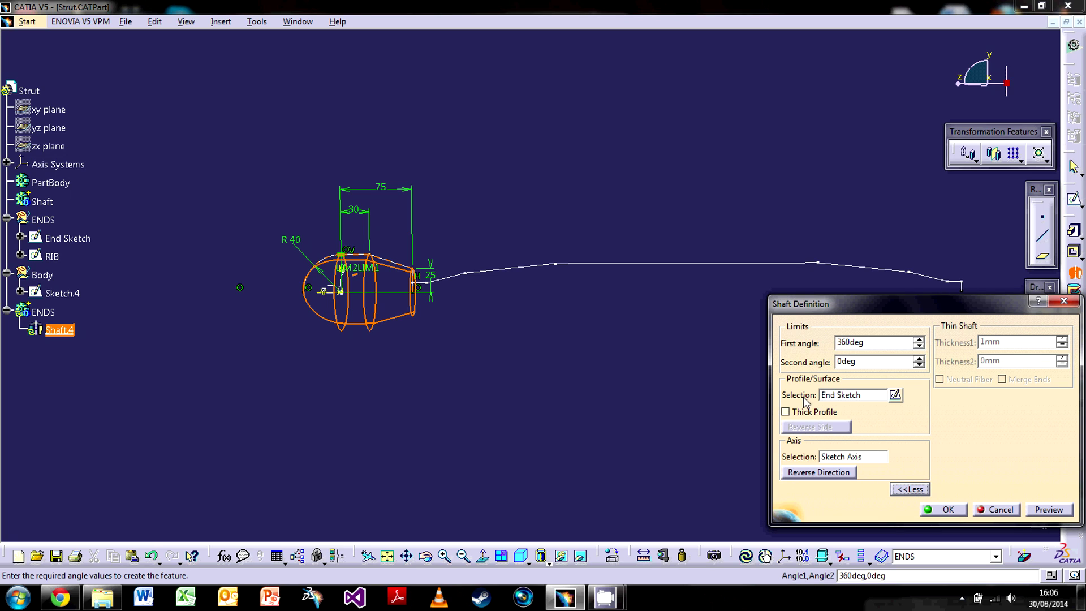
click(950, 514)
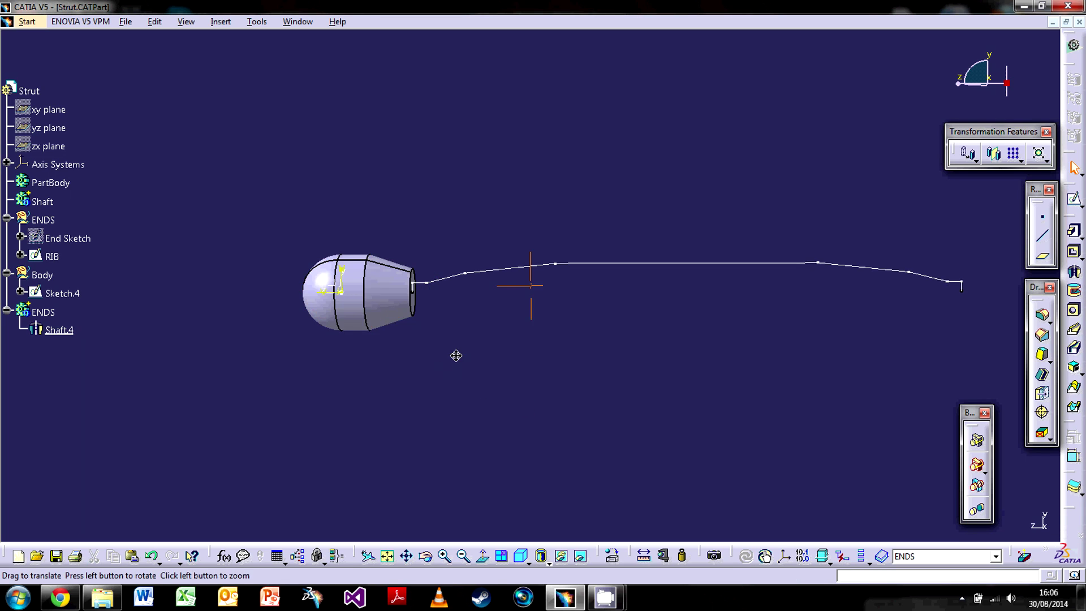
middle_drag(453, 357, 543, 373)
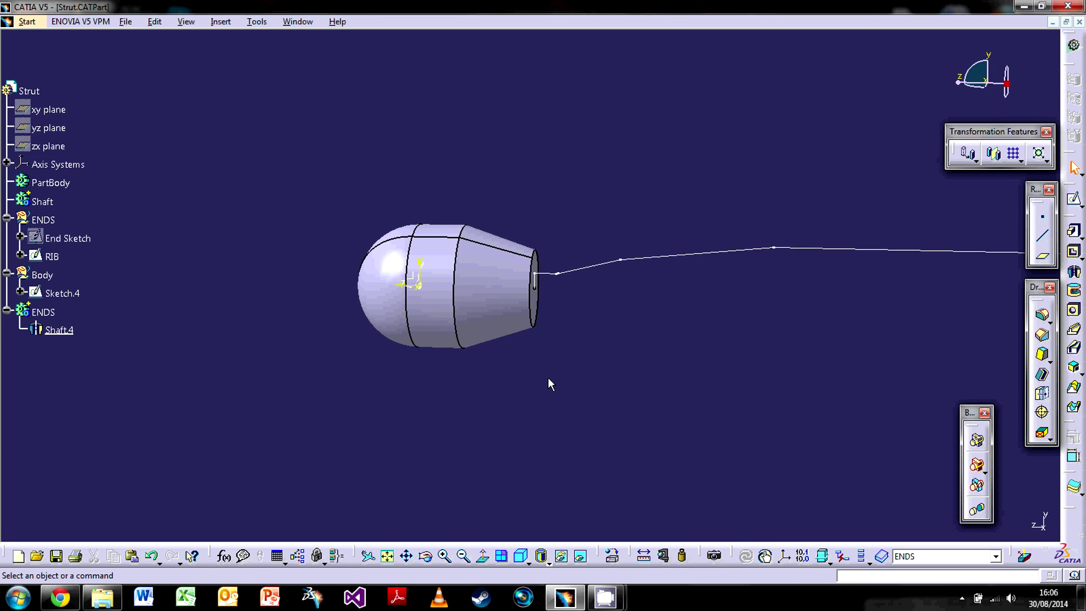
middle_drag(681, 363, 531, 377)
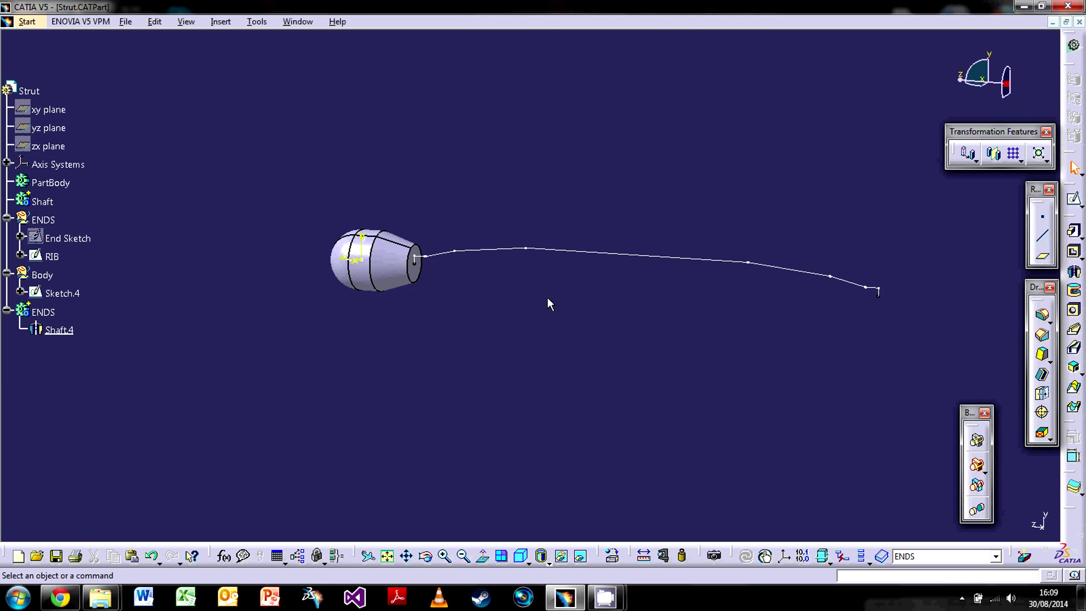
Define Shaft in work and revolve Sketch.4 360° into the tapered shaft solid
right_click(41, 202)
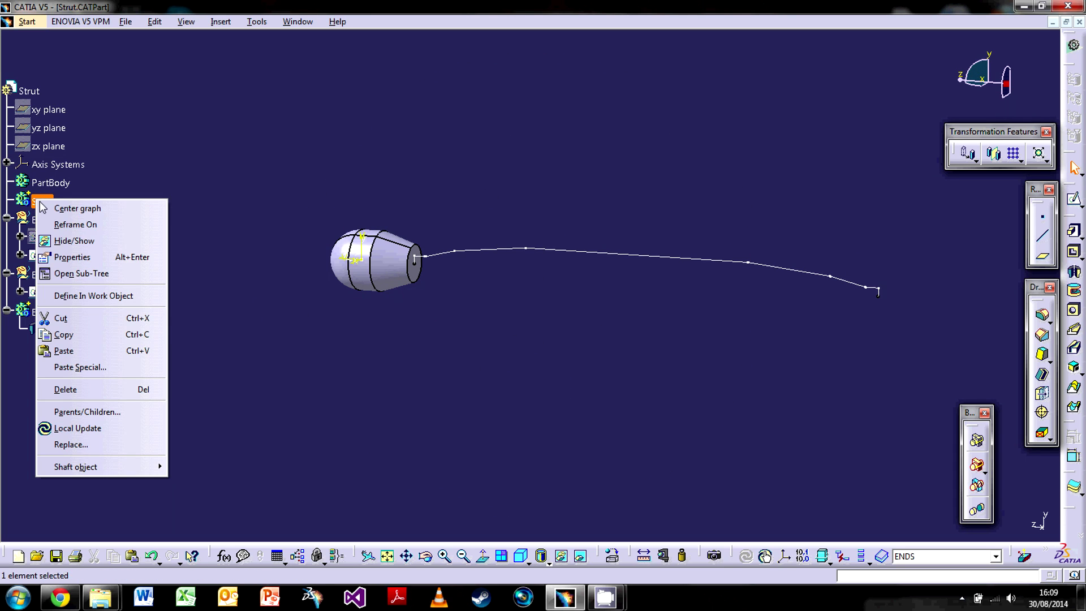
click(65, 297)
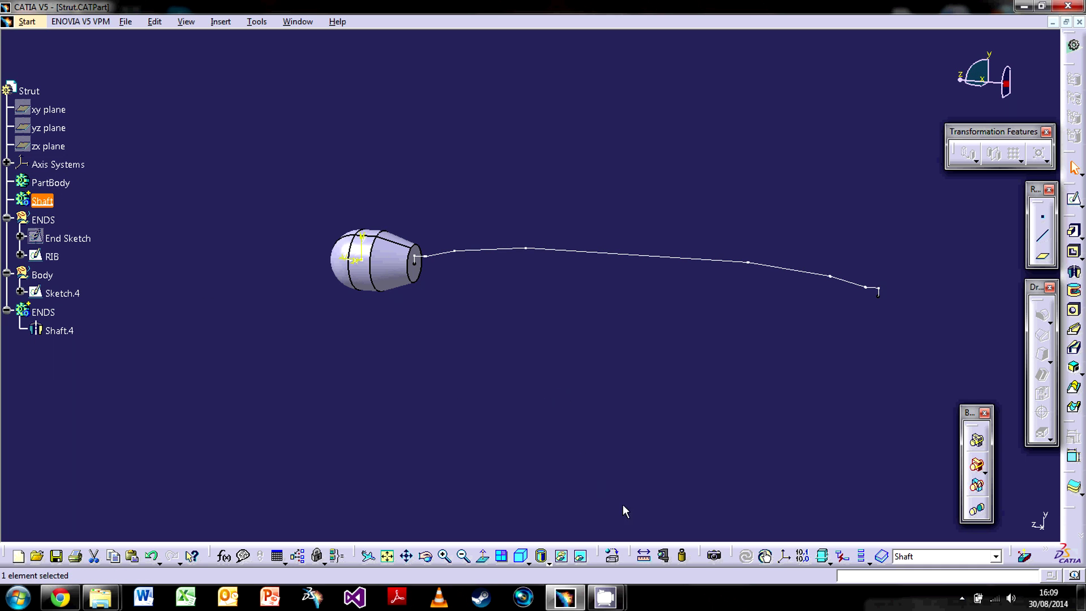
click(1074, 272)
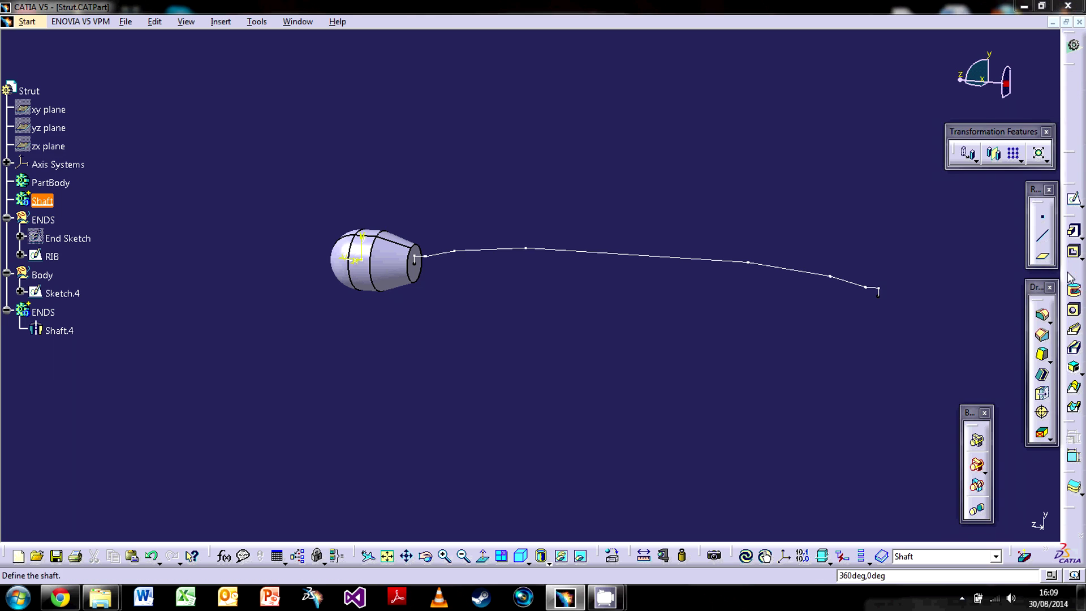
click(557, 250)
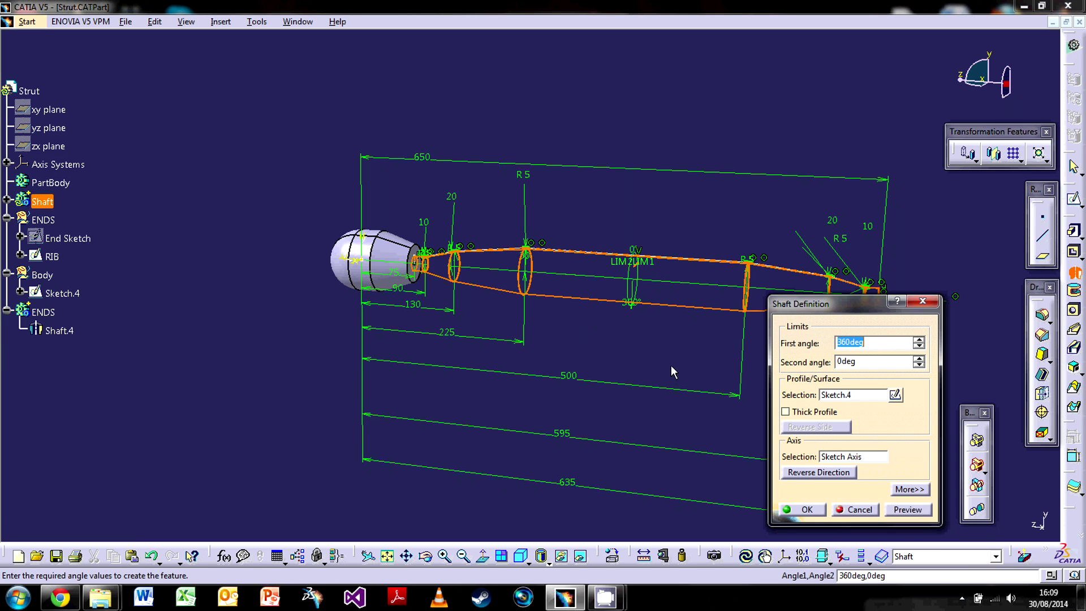
middle_drag(673, 371, 362, 300)
click(788, 511)
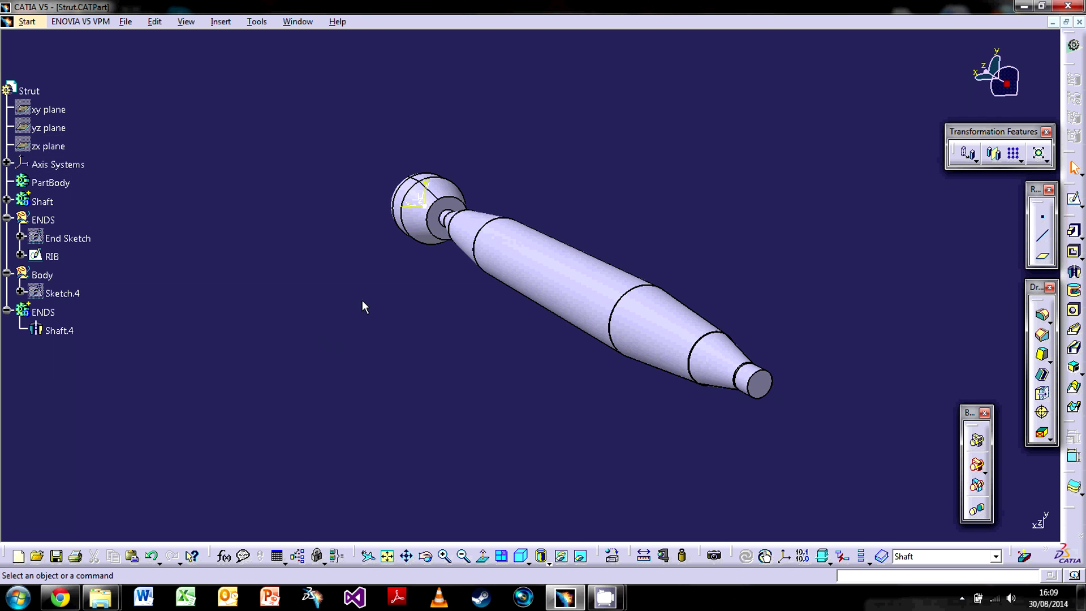
Define the second ENDS body as the in-work object and orbit to inspect the strut
mouse_move(437, 160)
middle_down()
mouse_move(388, 412)
mouse_move(429, 158)
middle_up()
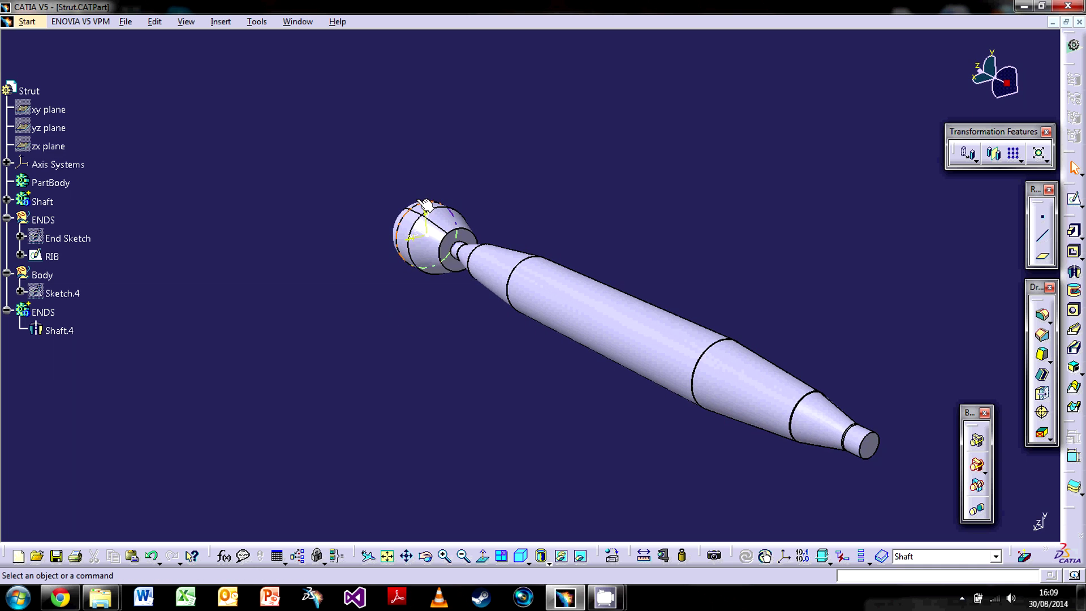
right_click(45, 312)
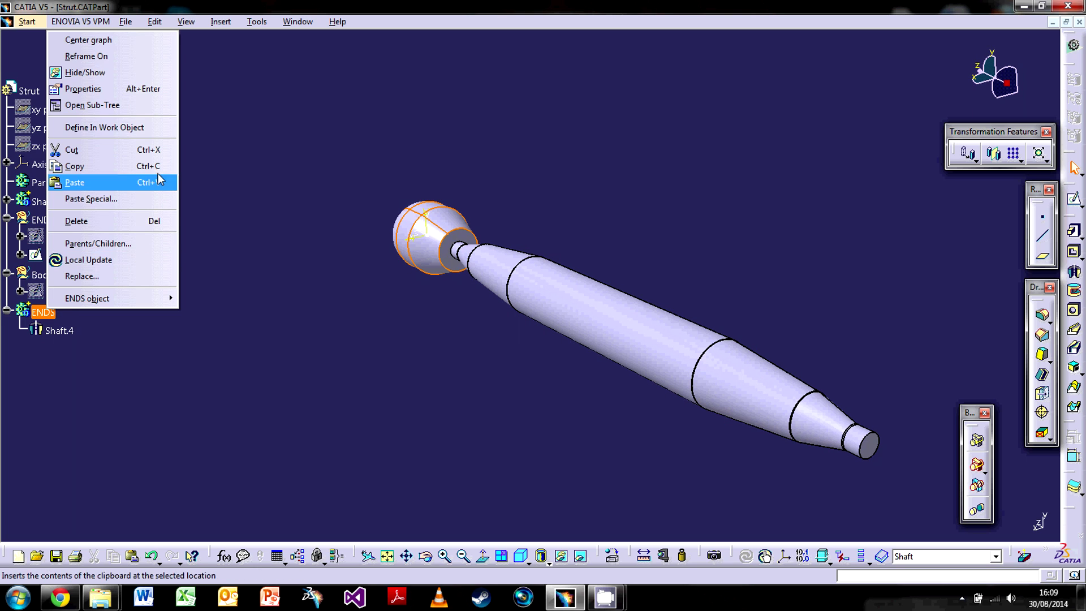
click(135, 133)
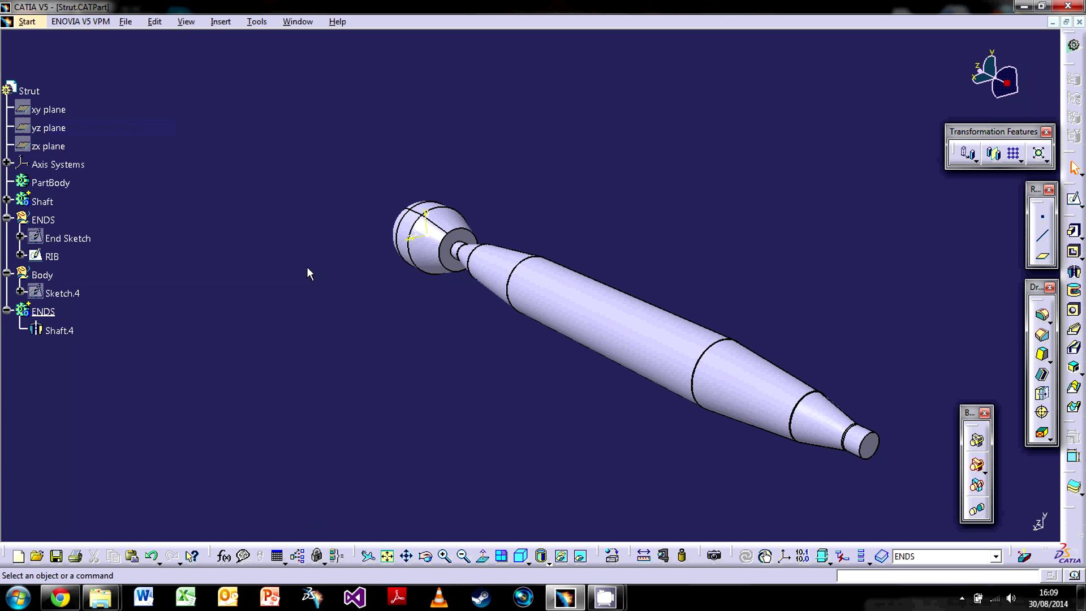
middle_drag(371, 260, 369, 320)
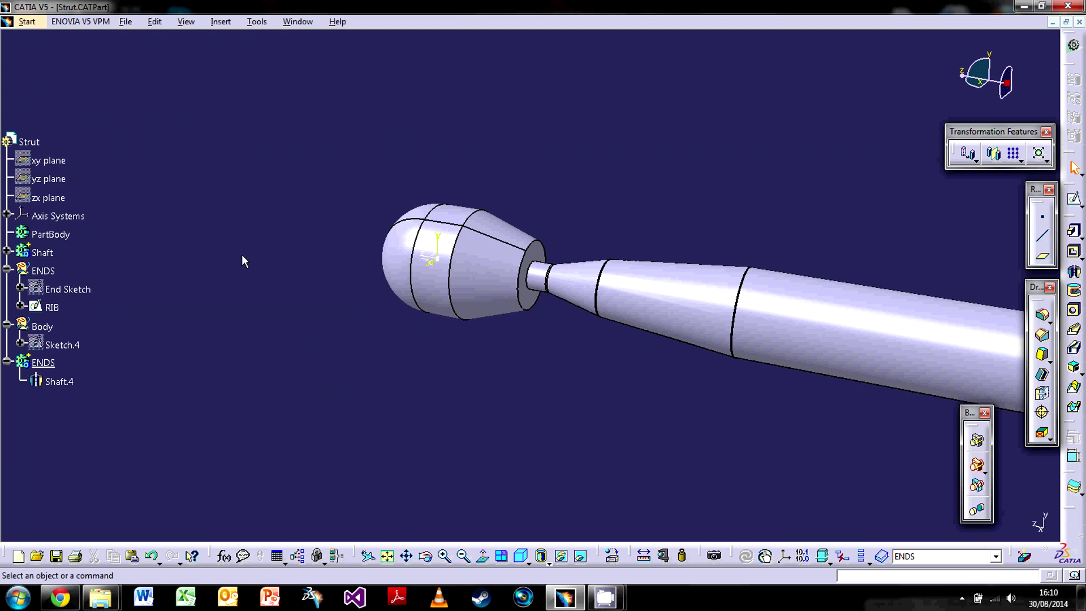
middle_drag(430, 361, 435, 176)
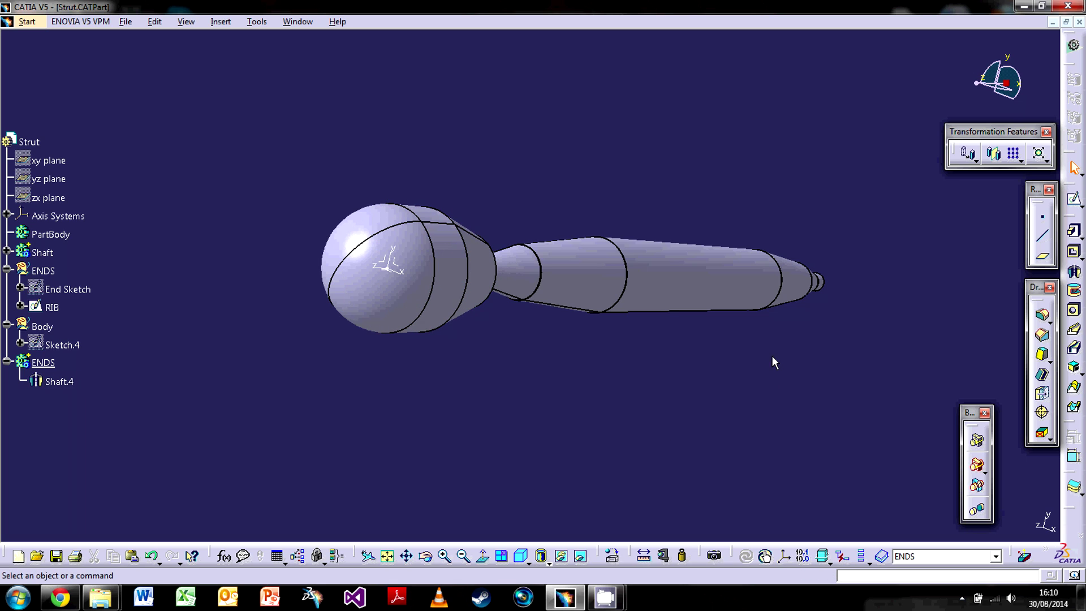
Create Plane.7 offset 20mm from the YZ plane
click(1046, 261)
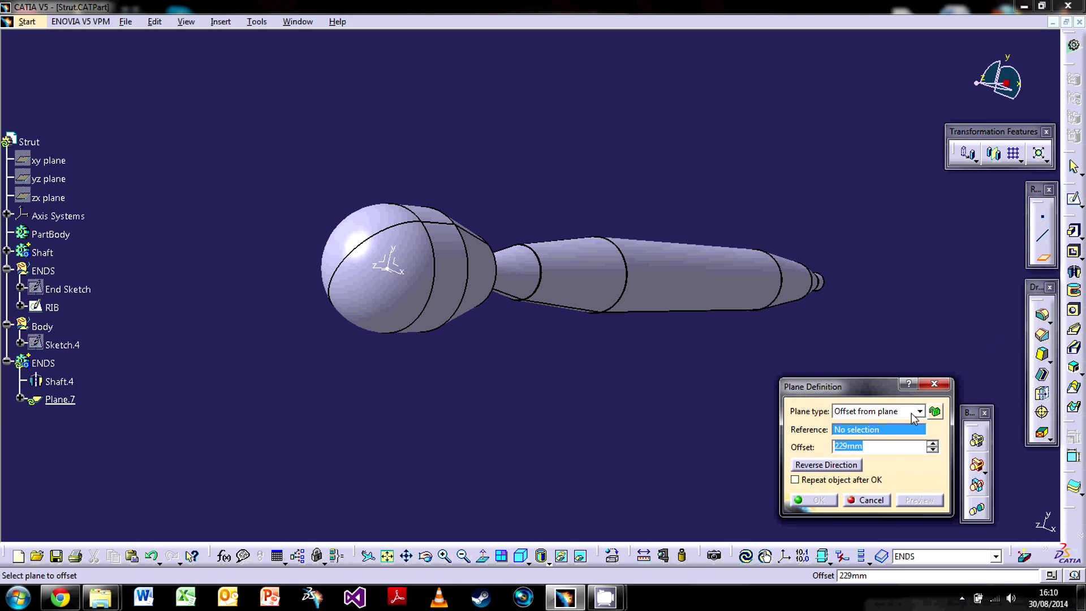
click(913, 415)
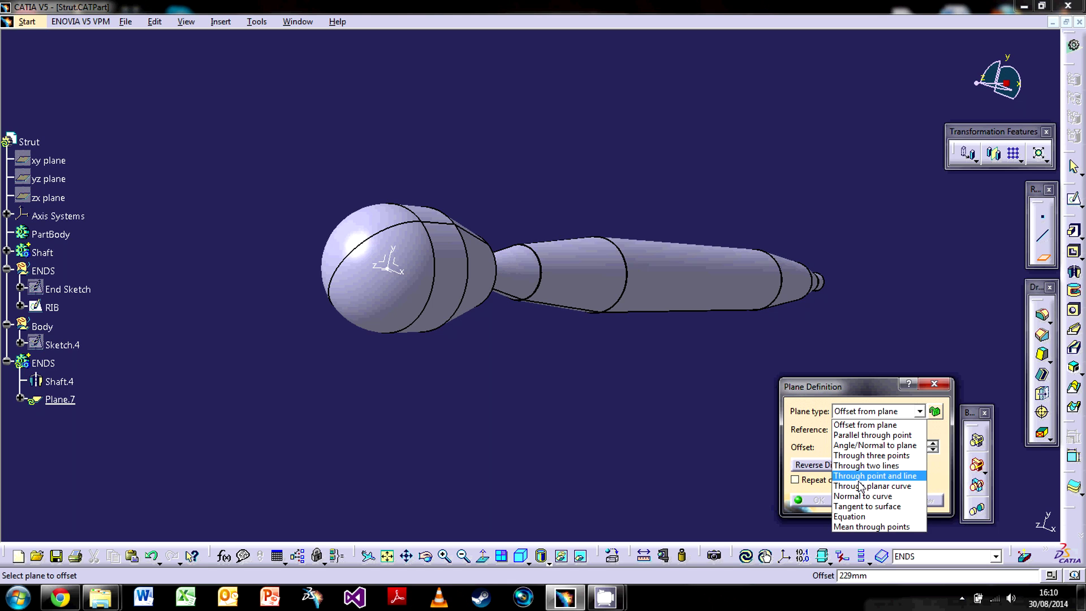
click(836, 387)
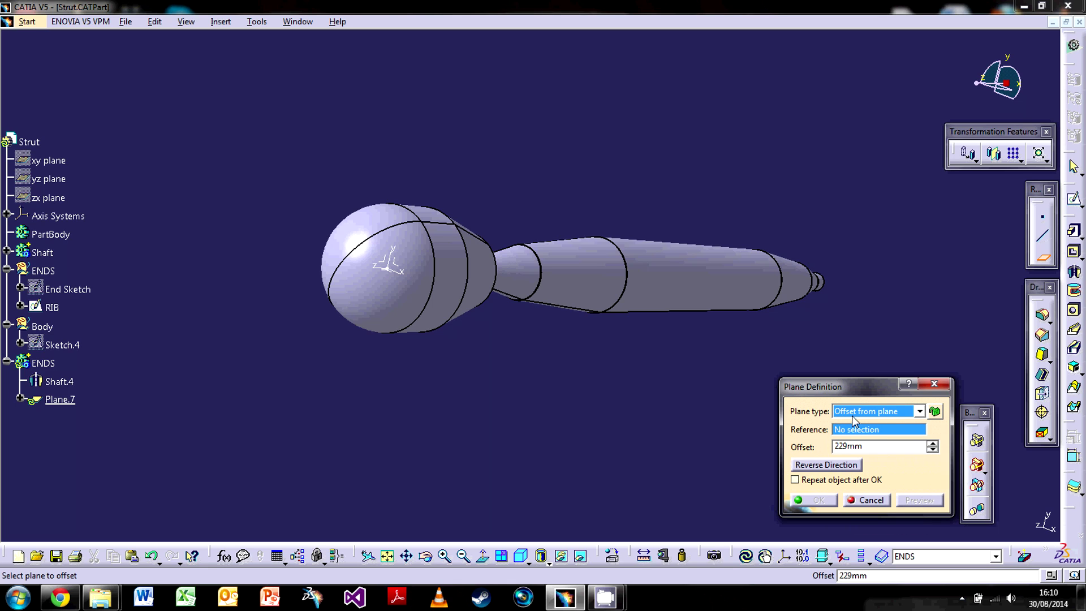
click(391, 264)
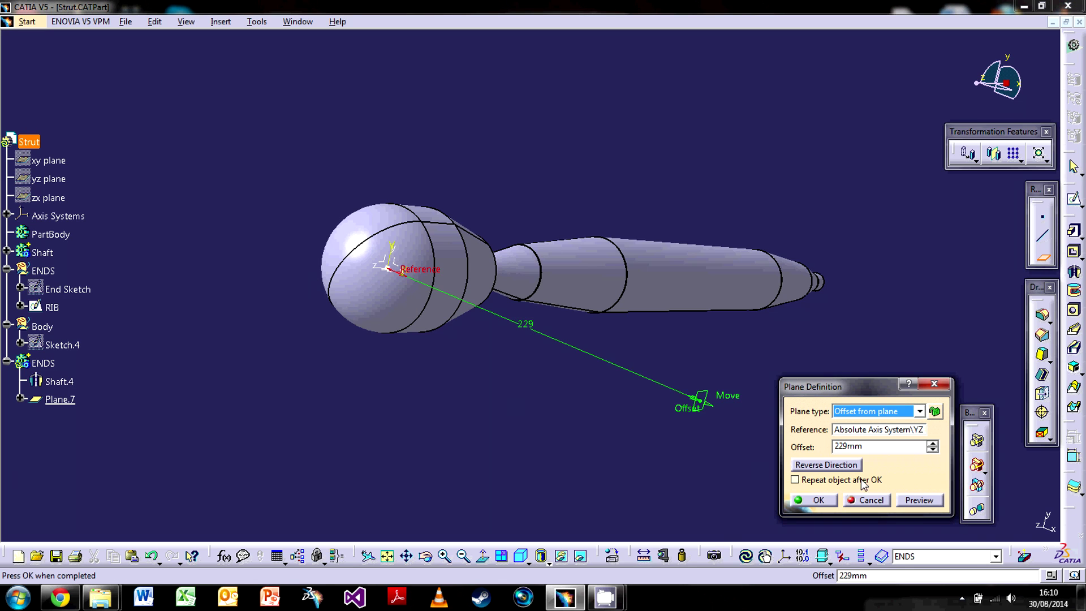
click(893, 447)
text(30)
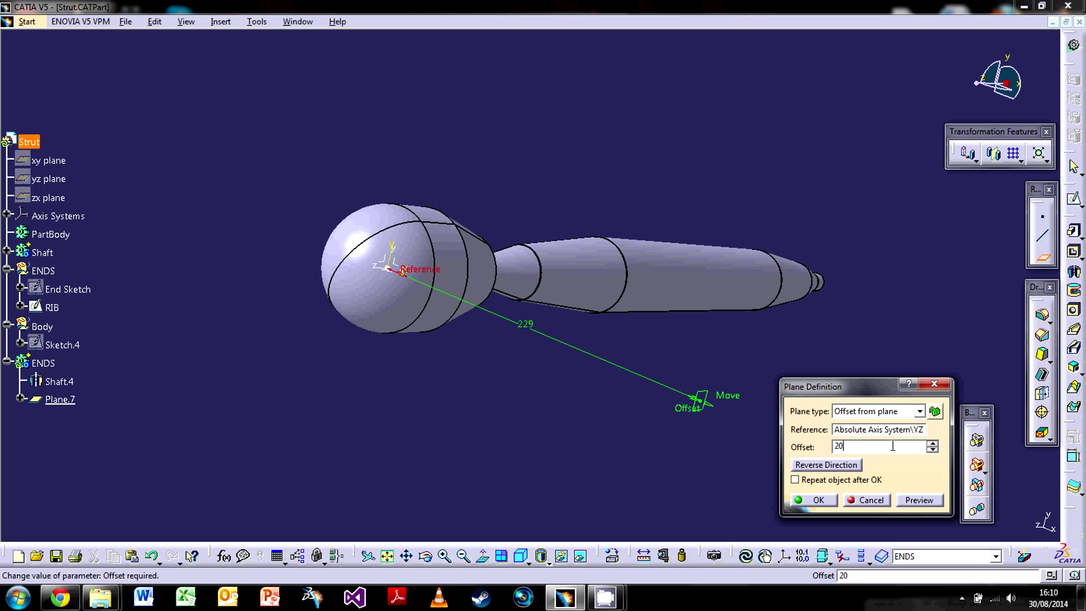
key(Return)
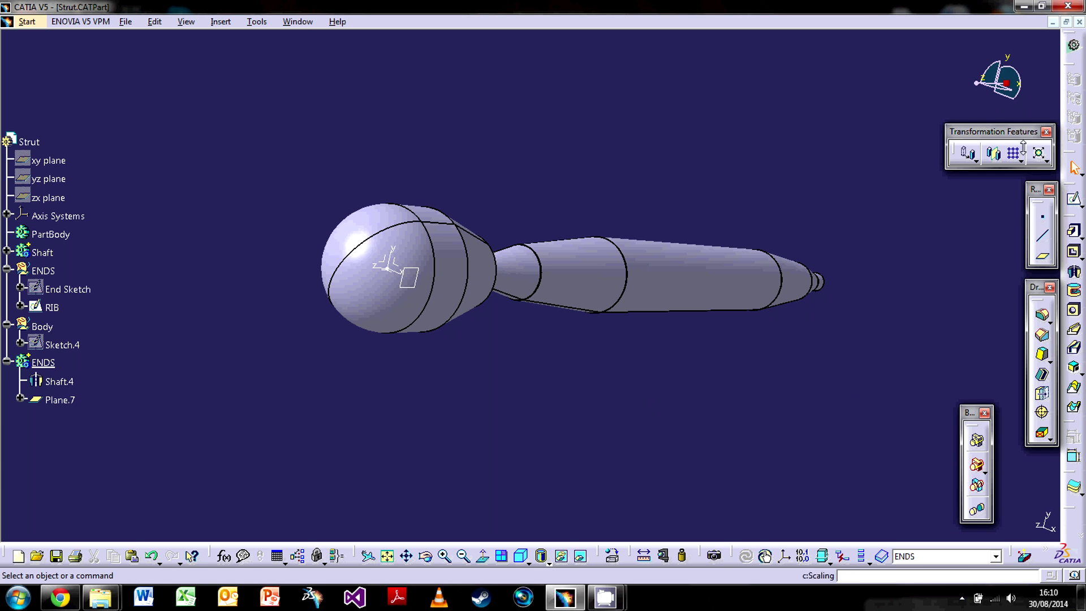
Create Plane.8 offset 20mm from the YZ plane in the reversed direction
click(1043, 256)
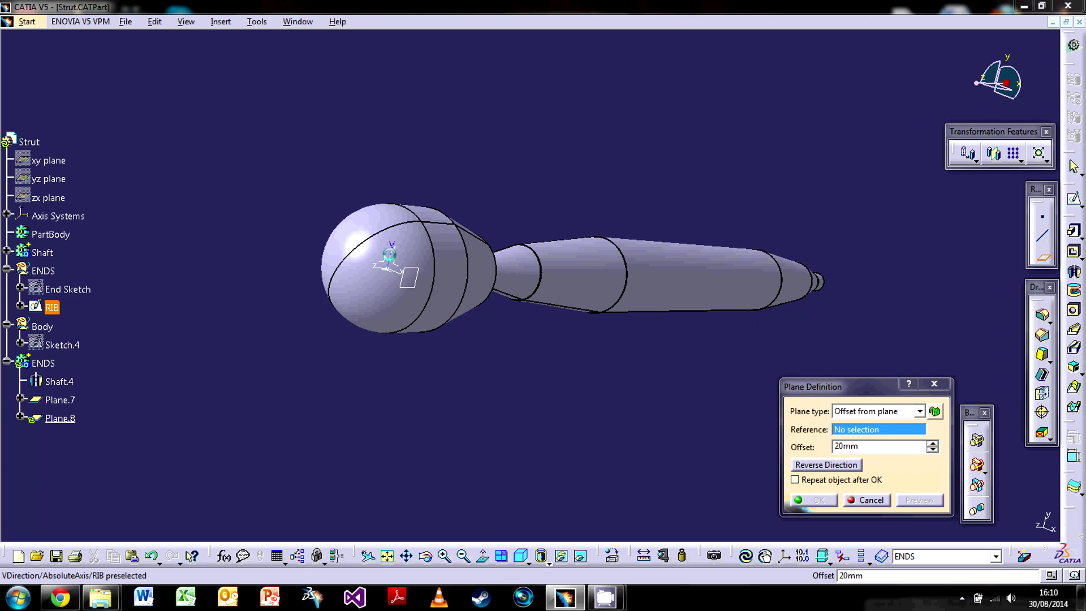
click(390, 266)
click(831, 464)
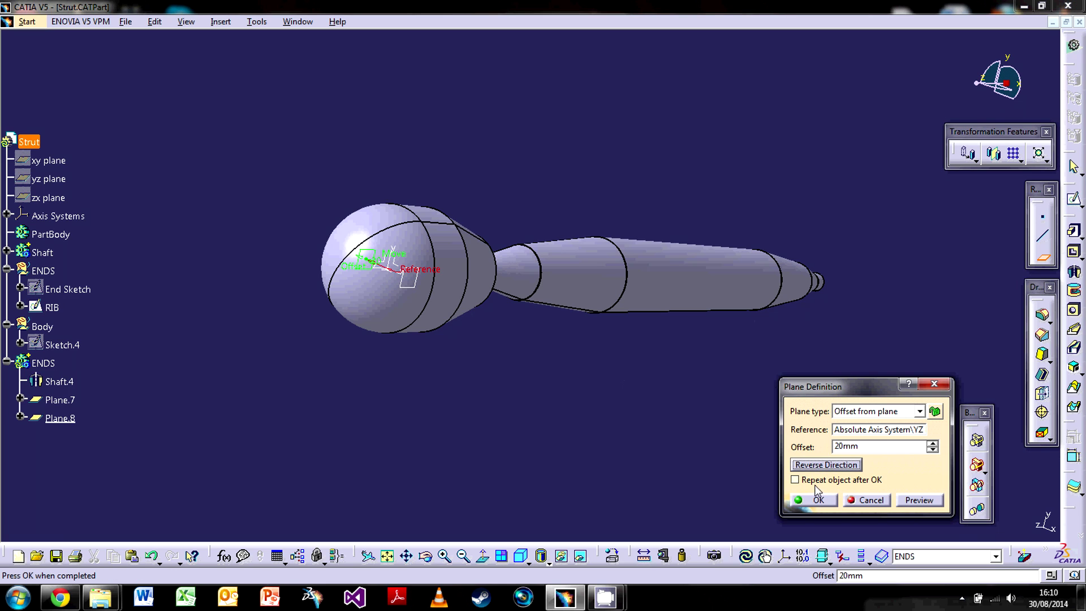
click(814, 501)
middle_drag(418, 311, 439, 379)
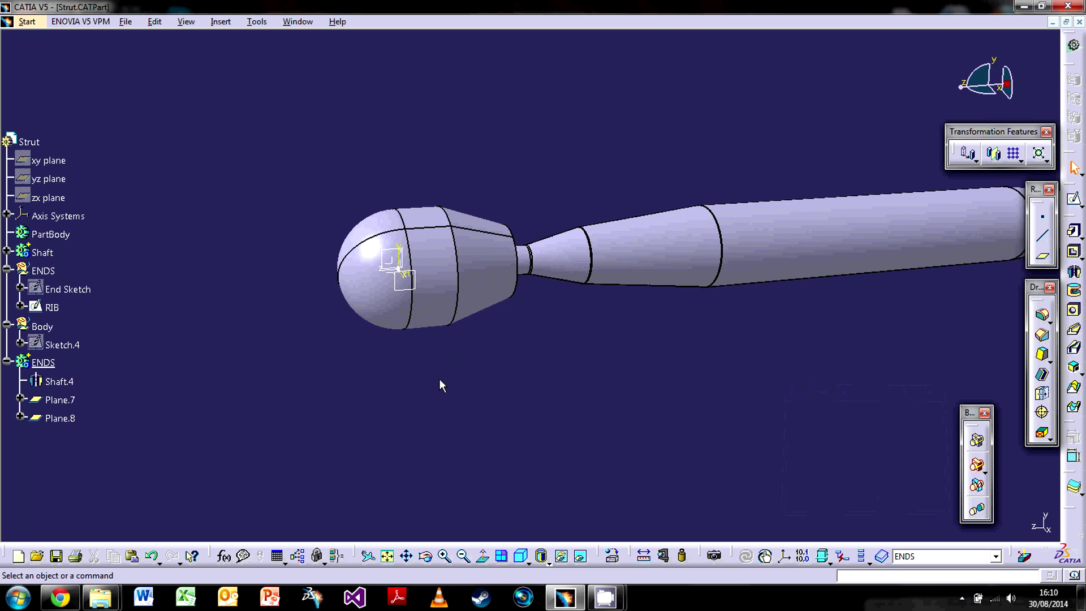
middle_drag(419, 291, 508, 344)
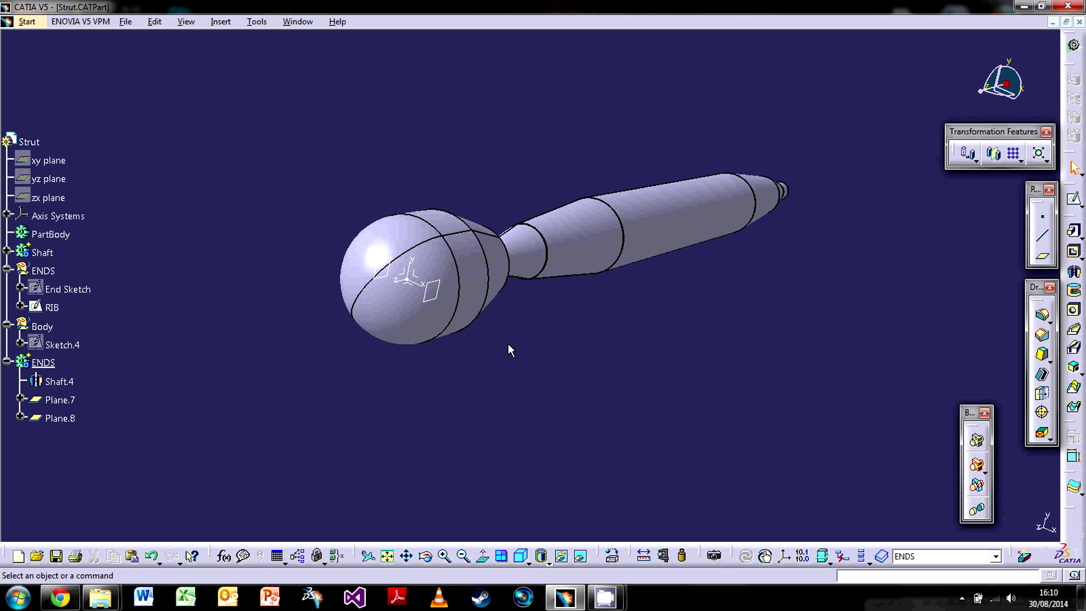
Split the end head with Plane.7, creating Split.7
click(1078, 494)
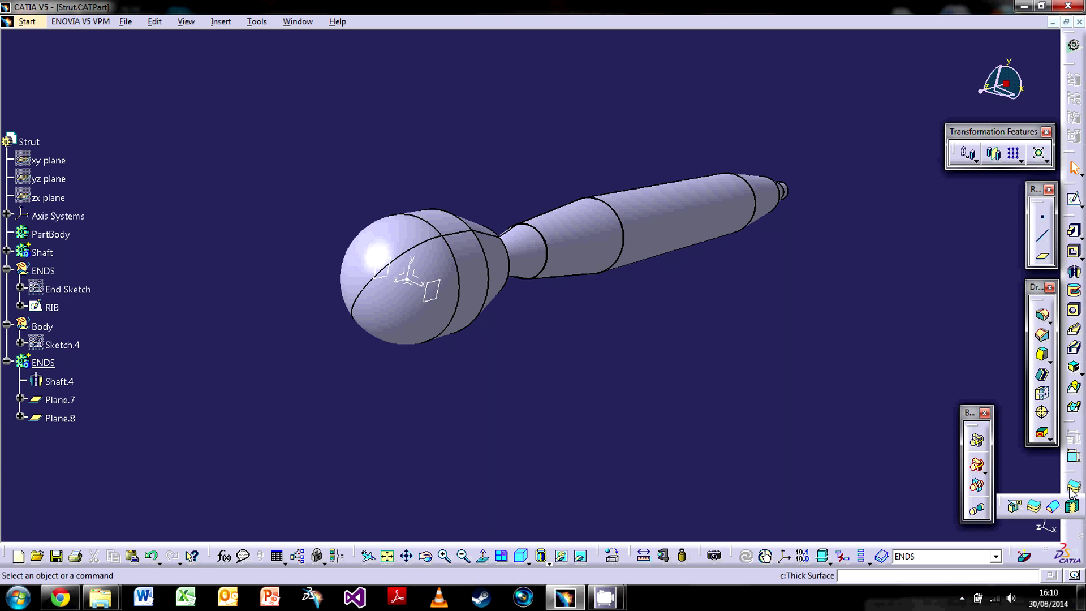
click(1018, 506)
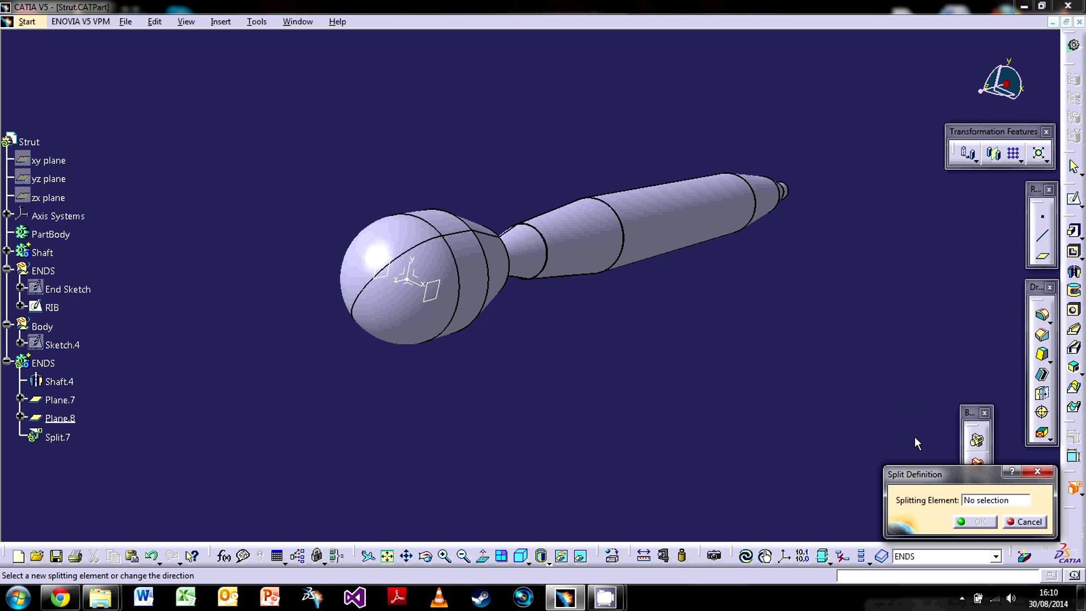
click(974, 501)
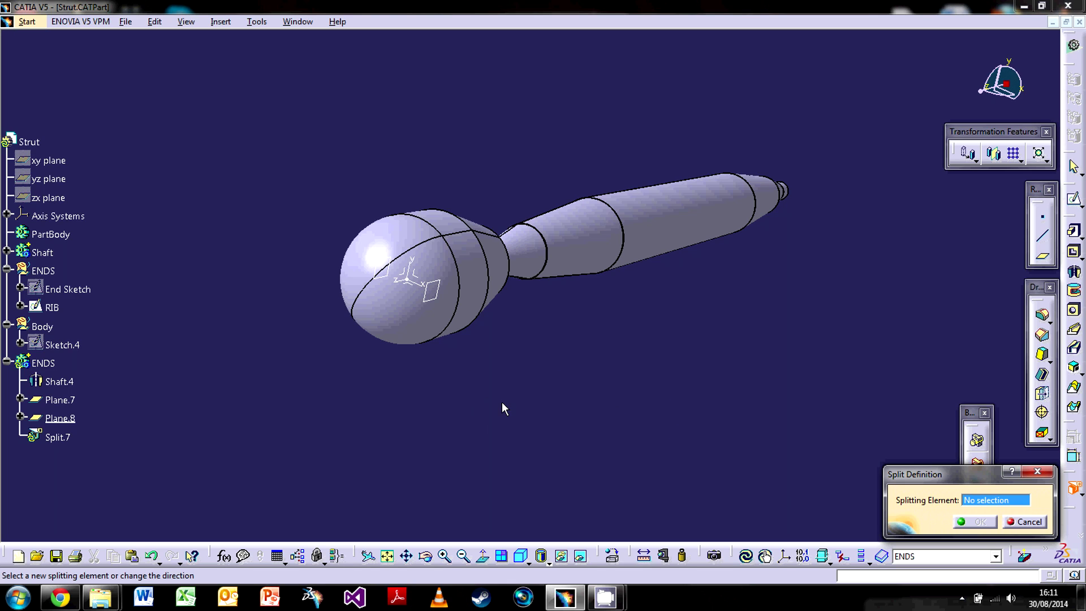
click(431, 303)
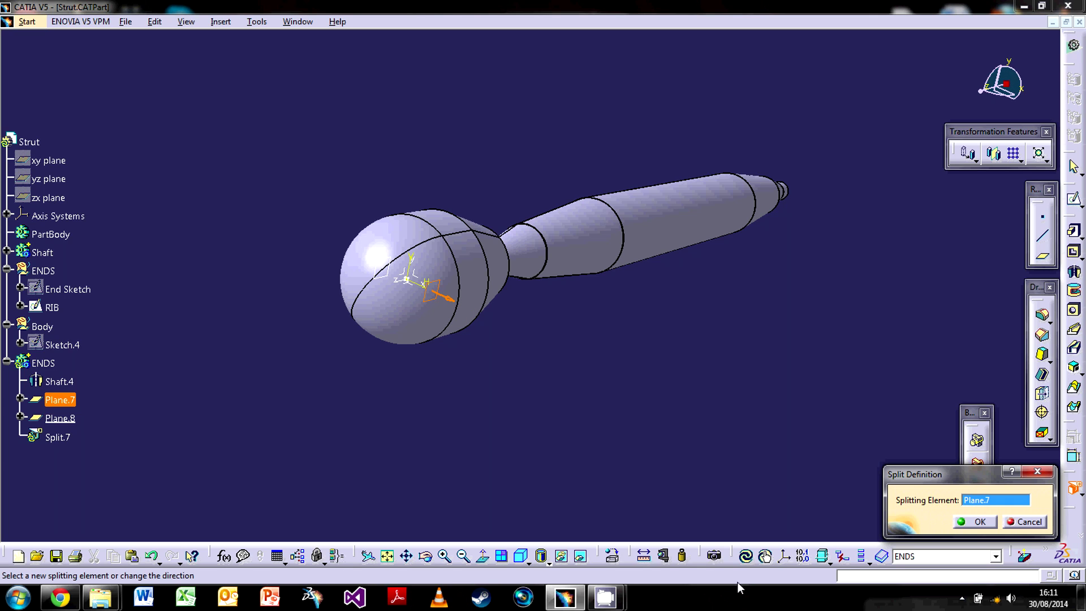
click(971, 522)
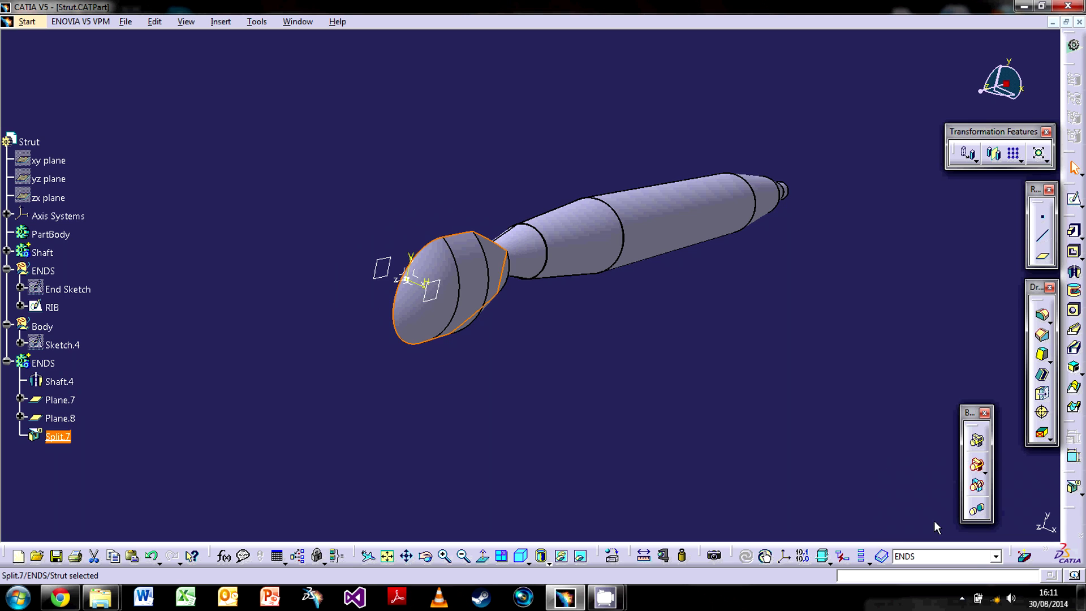
Edit Split.7 to flip which side of the head is kept
middle_drag(498, 335, 468, 359)
double_click(535, 298)
click(474, 328)
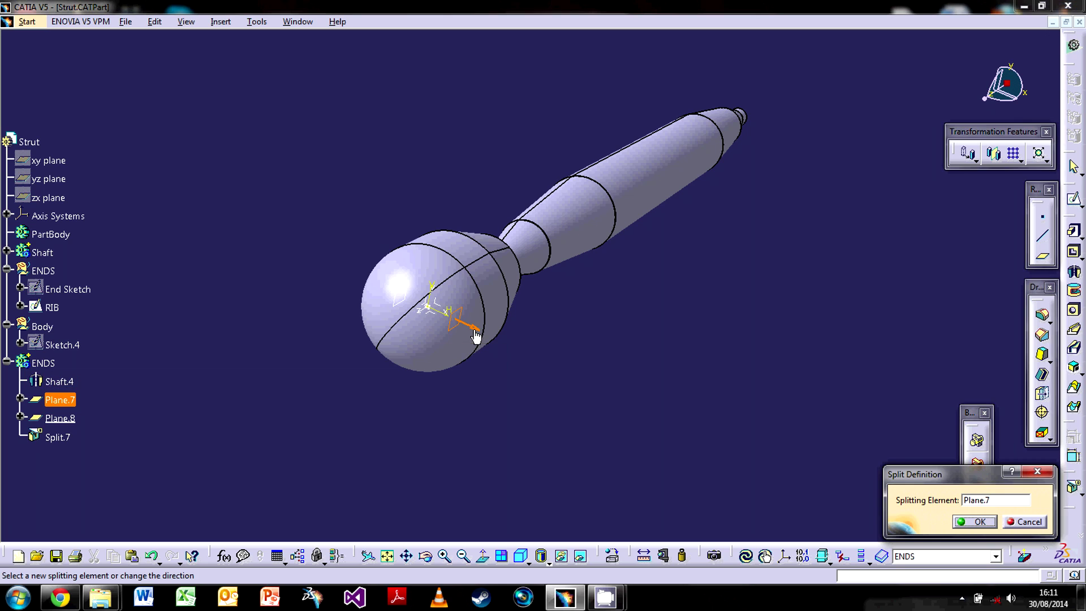
click(965, 522)
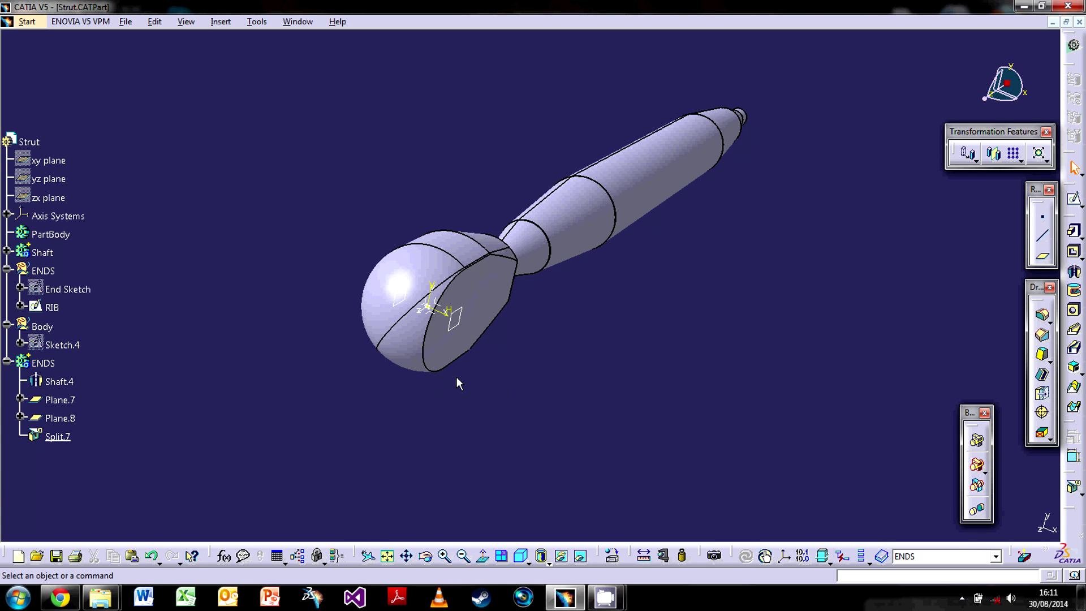
middle_drag(456, 376, 565, 258)
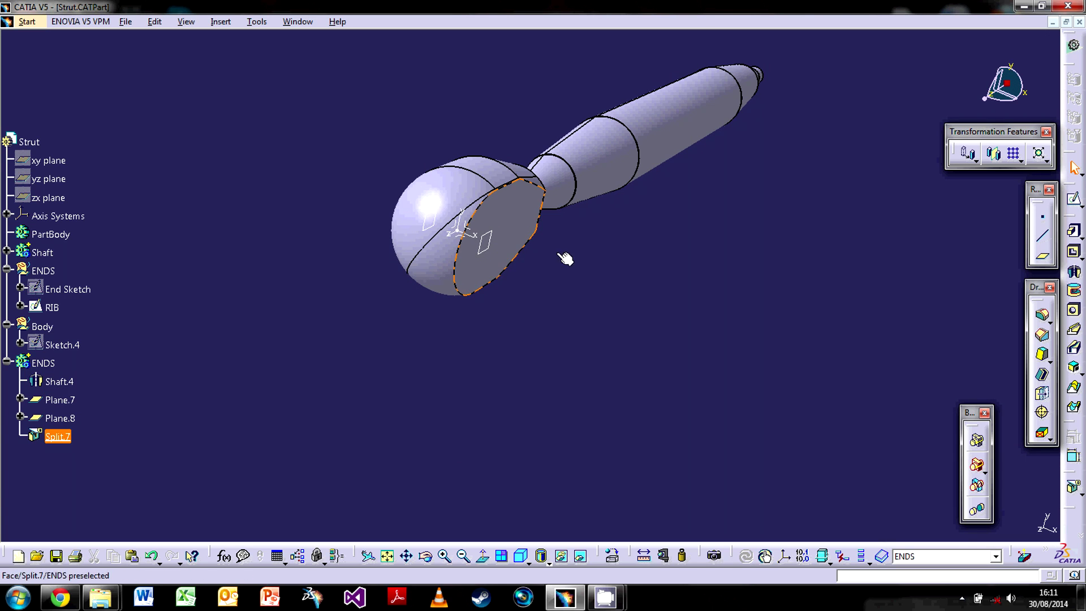
Split the head again with Plane.8, creating Split.8
click(1074, 486)
middle_drag(442, 283, 516, 316)
click(60, 419)
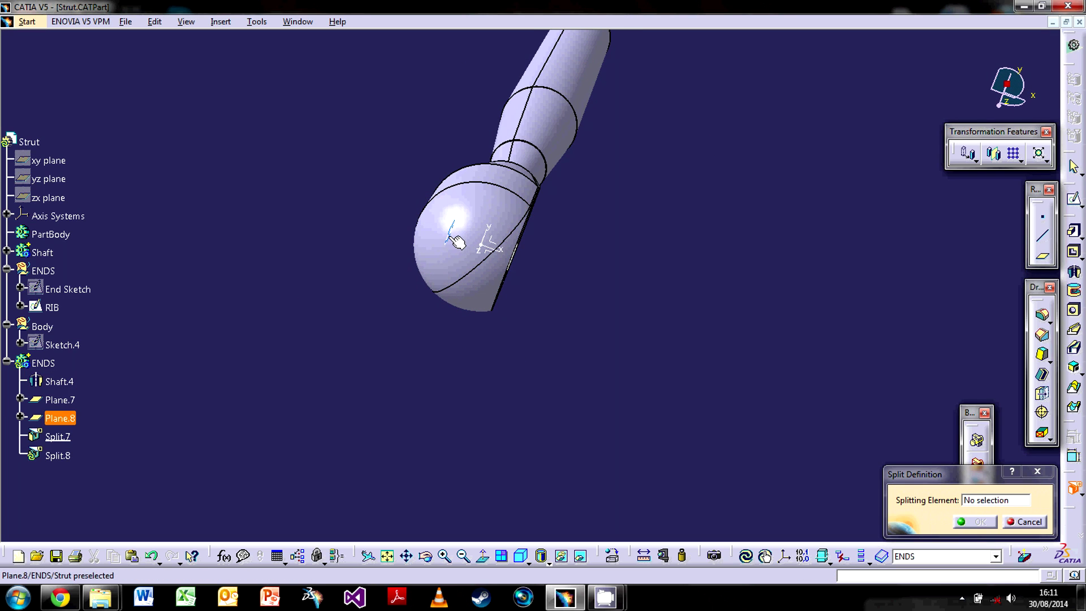
click(983, 523)
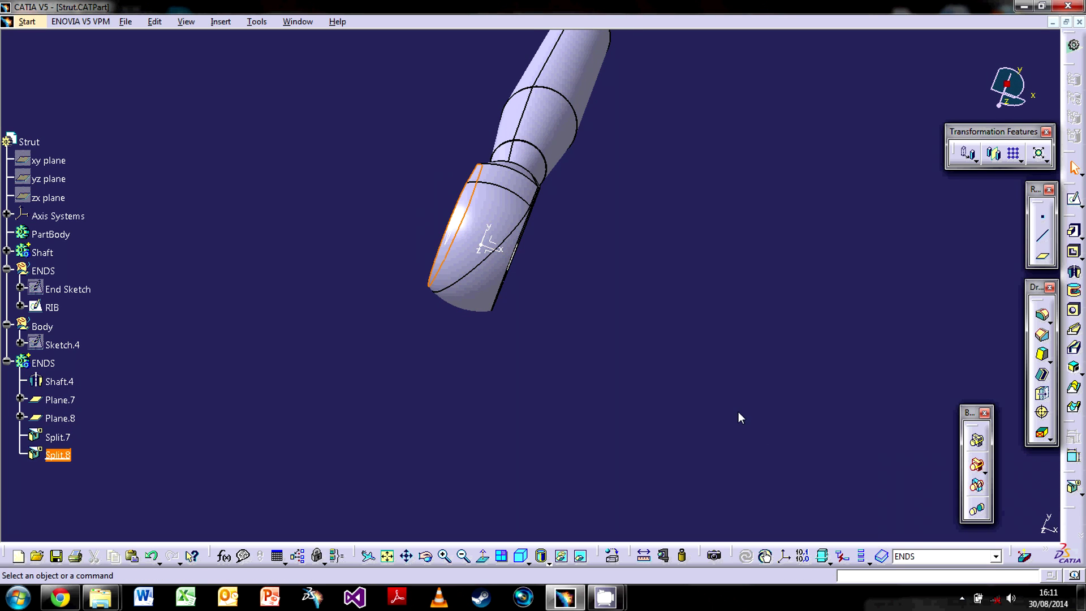
middle_drag(738, 412, 545, 292)
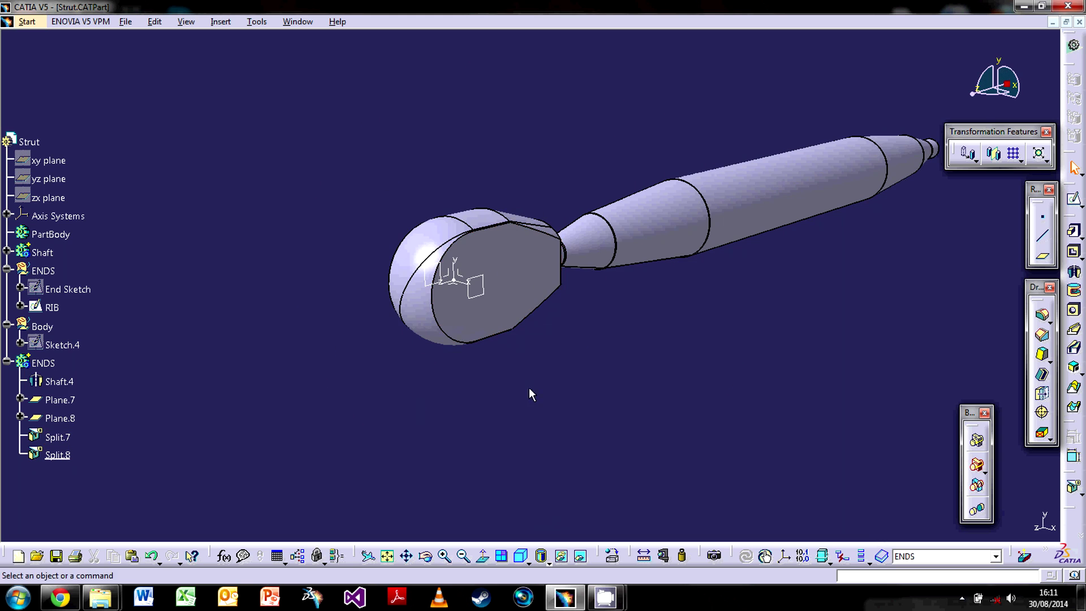
middle_drag(529, 388, 320, 144)
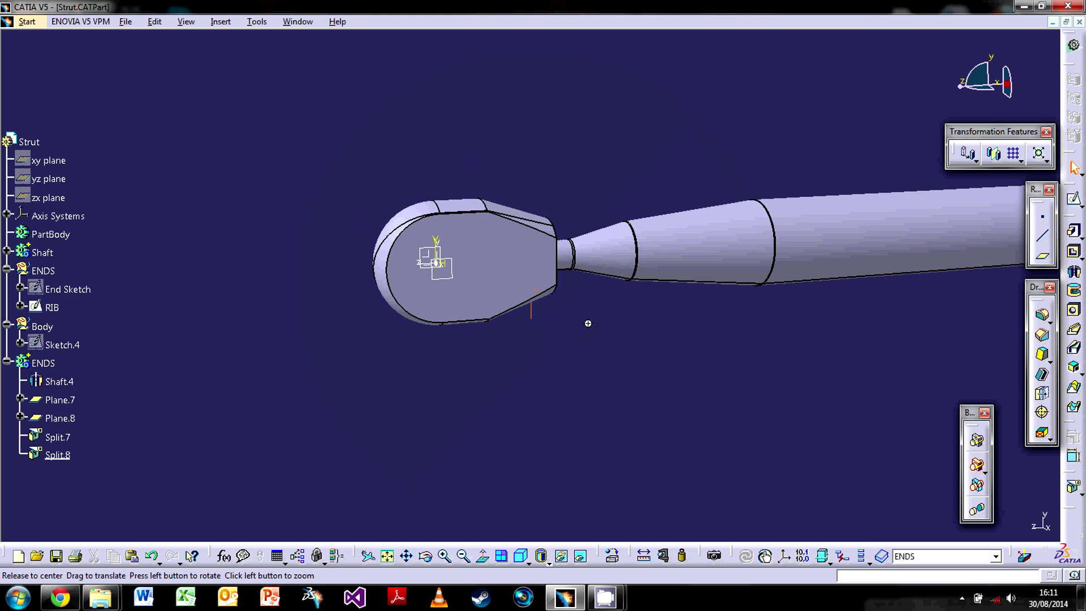
middle_drag(587, 321, 408, 372)
middle_drag(465, 347, 594, 322)
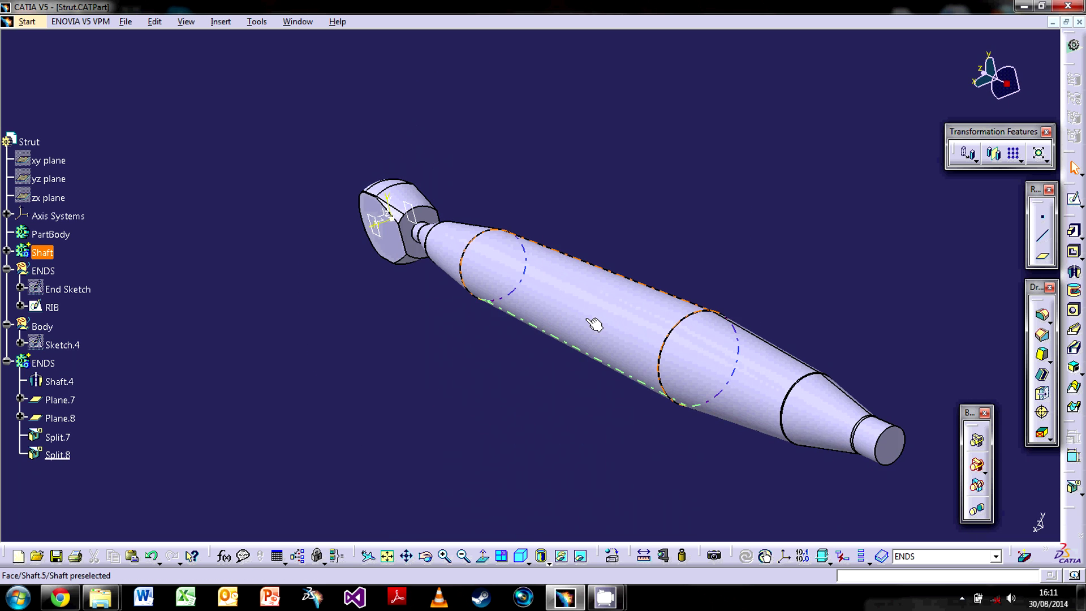
click(589, 323)
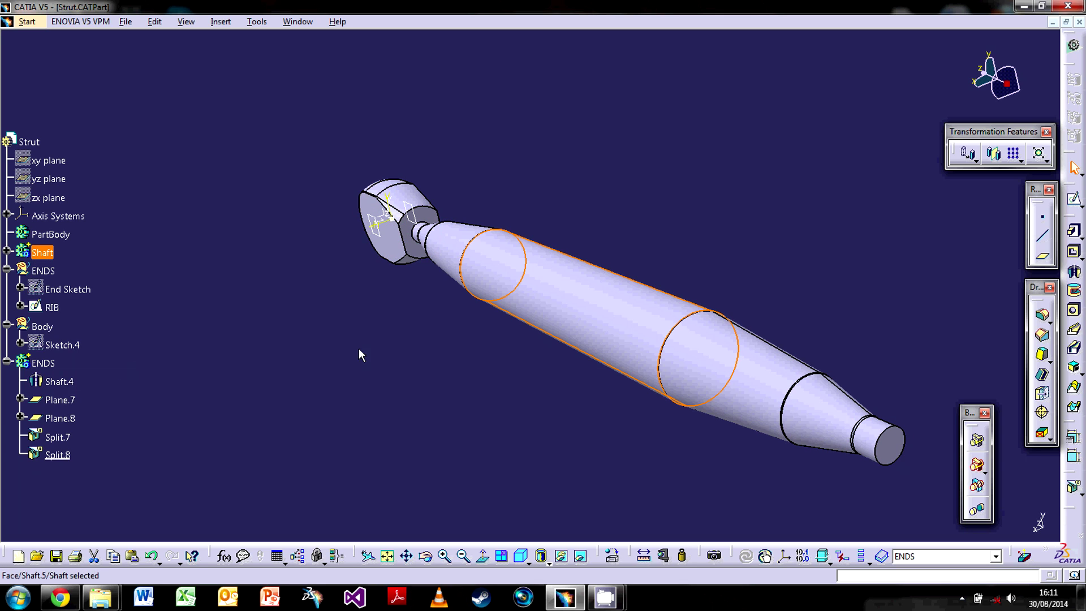
click(458, 290)
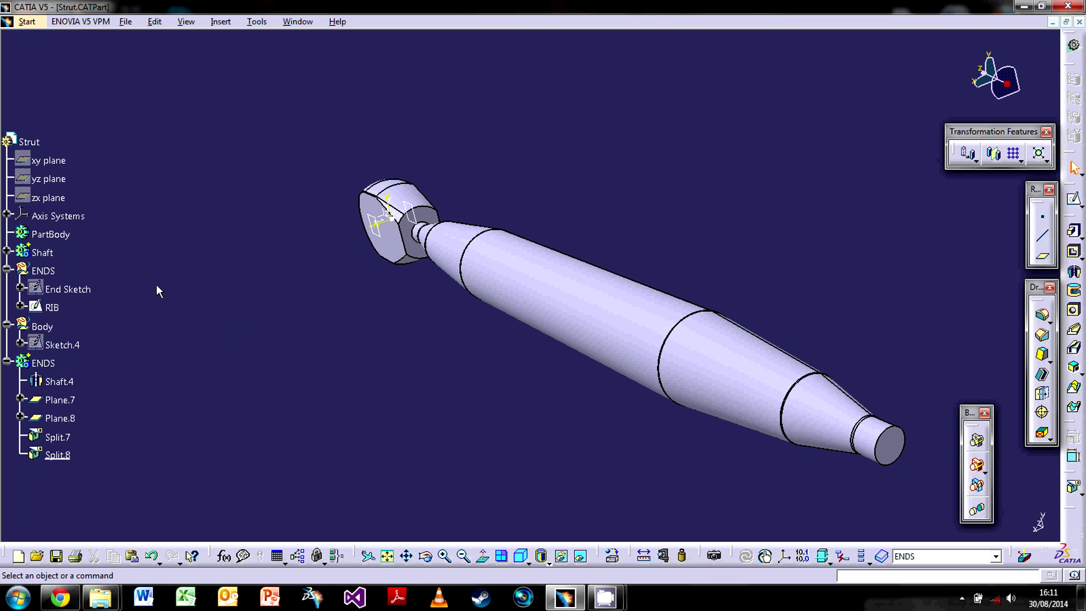
middle_drag(426, 333, 239, 298)
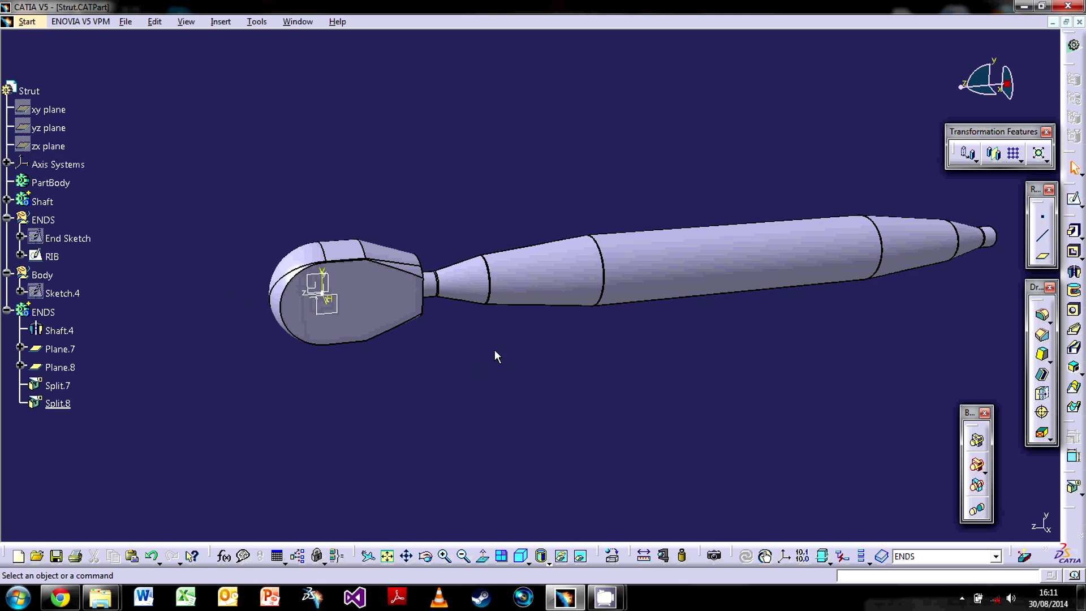
middle_drag(495, 349, 222, 217)
middle_drag(435, 279, 595, 398)
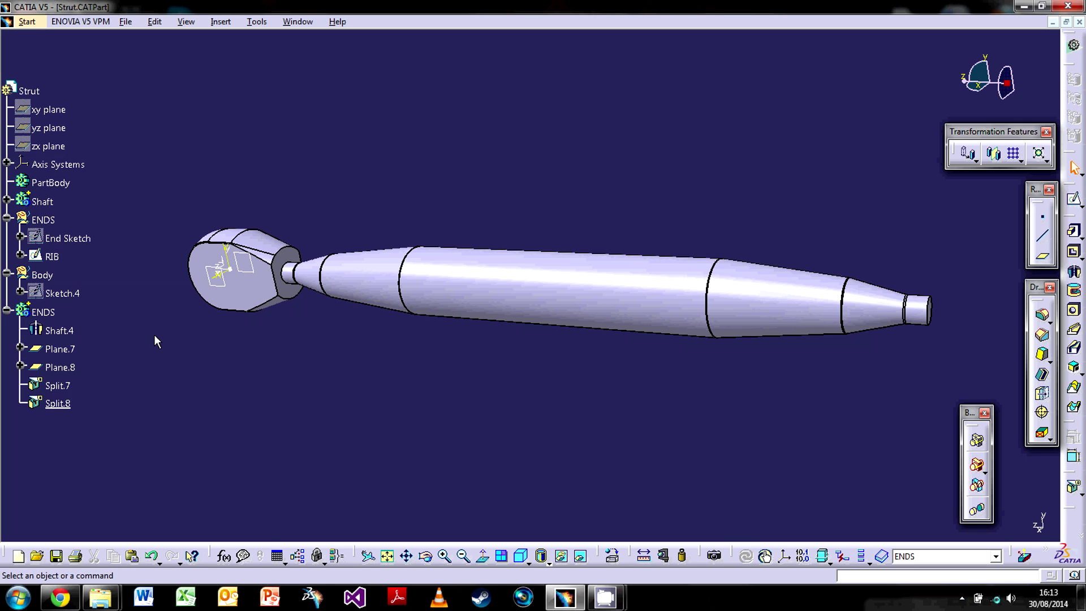
Start a hole on the head's flat face, centring it coincident with the part origin
click(1072, 310)
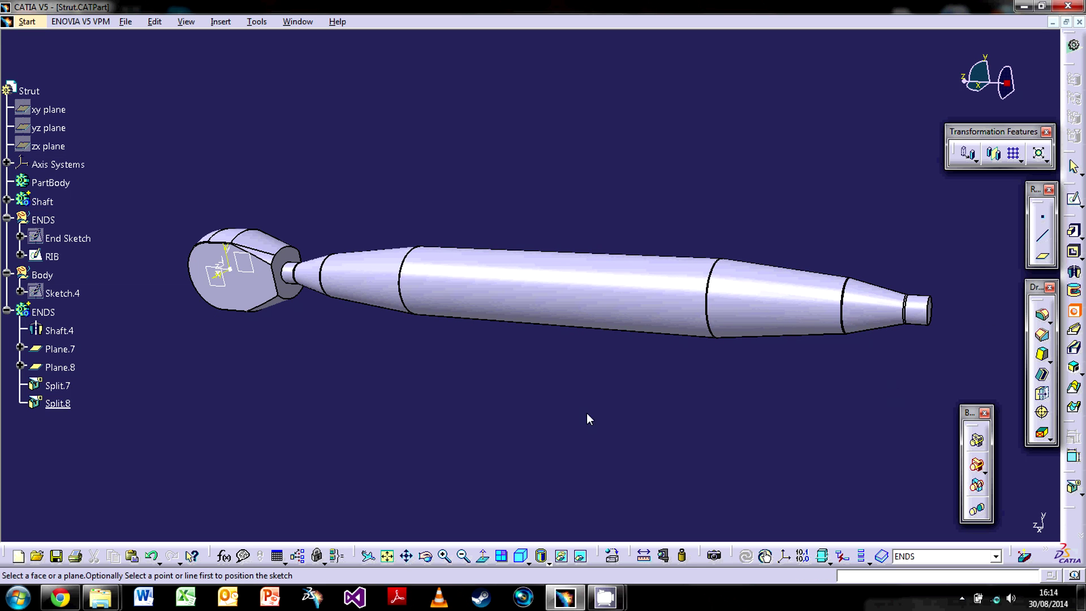
click(243, 285)
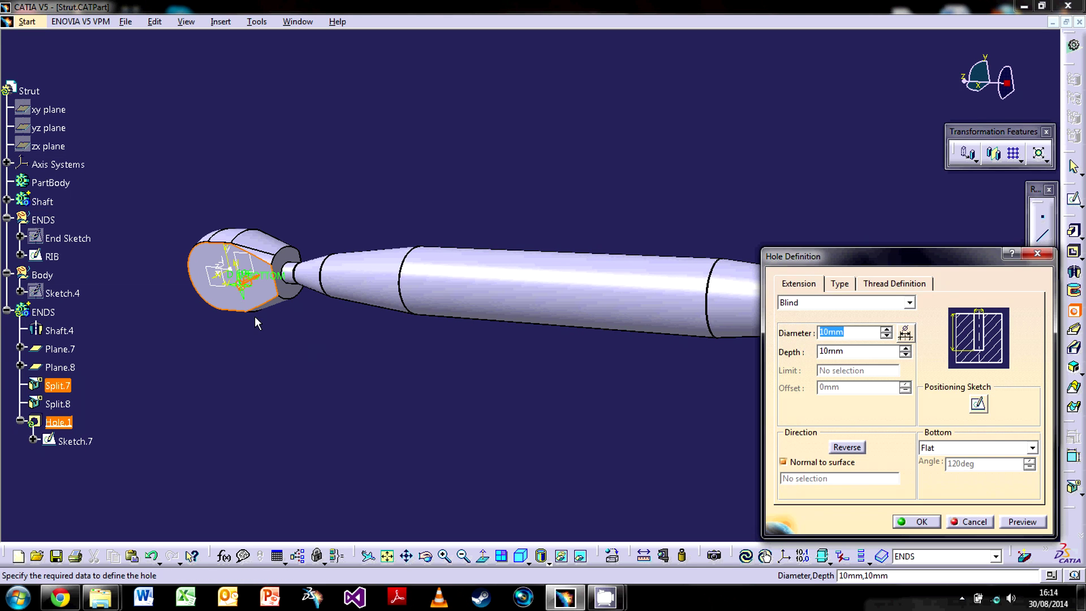
click(982, 405)
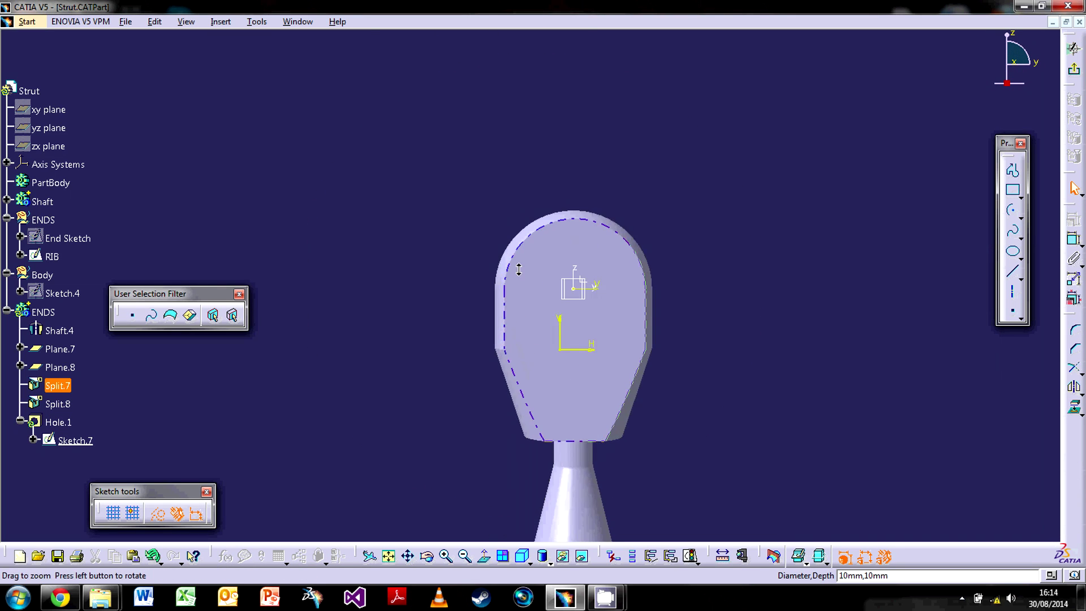
click(568, 367)
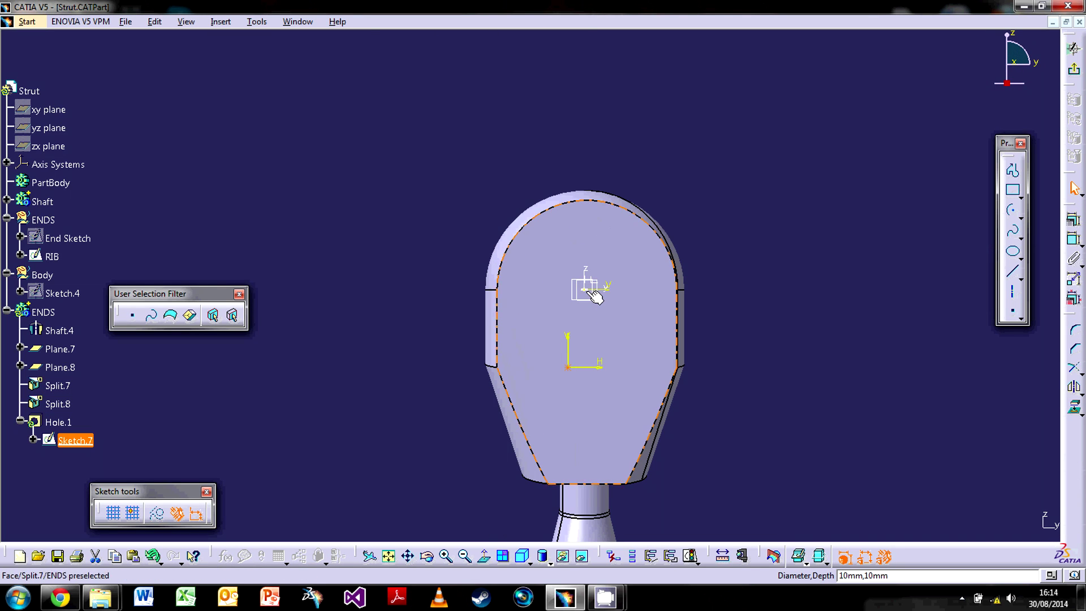
ctrl+click(586, 290)
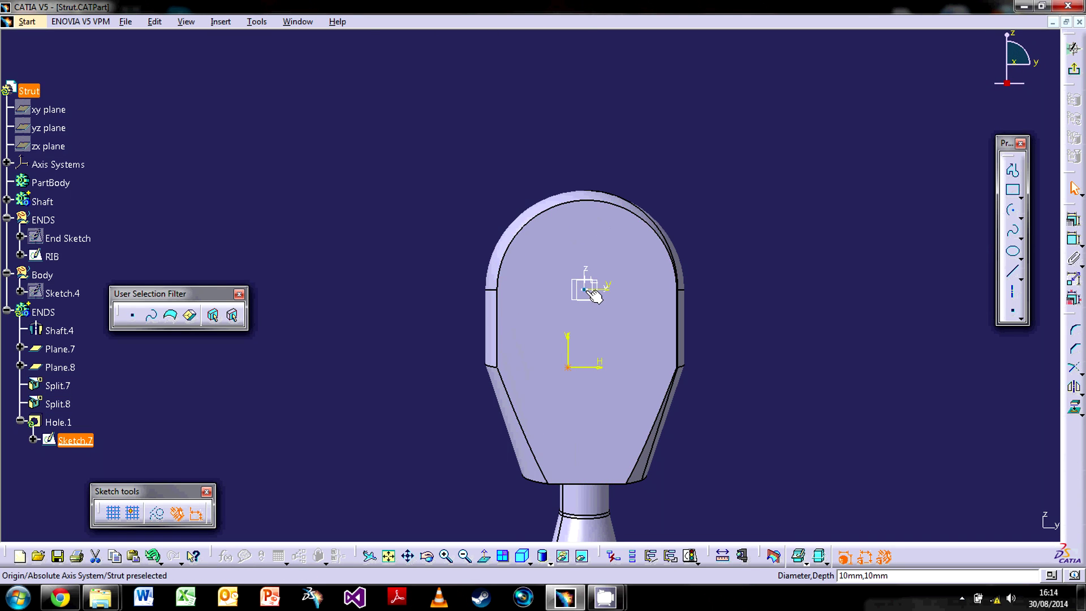
click(1074, 218)
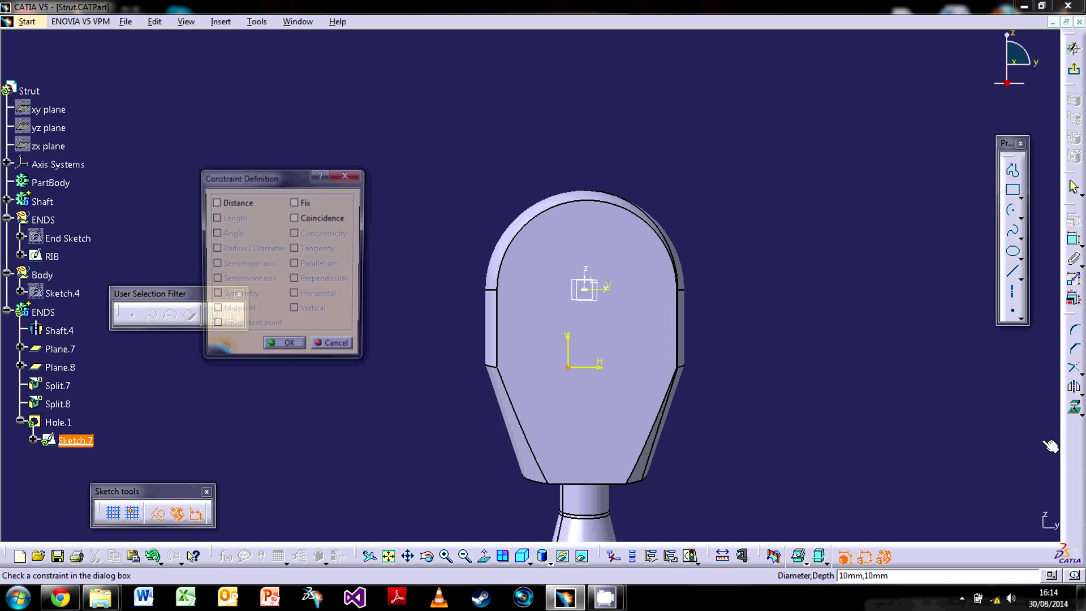
click(288, 348)
click(1074, 69)
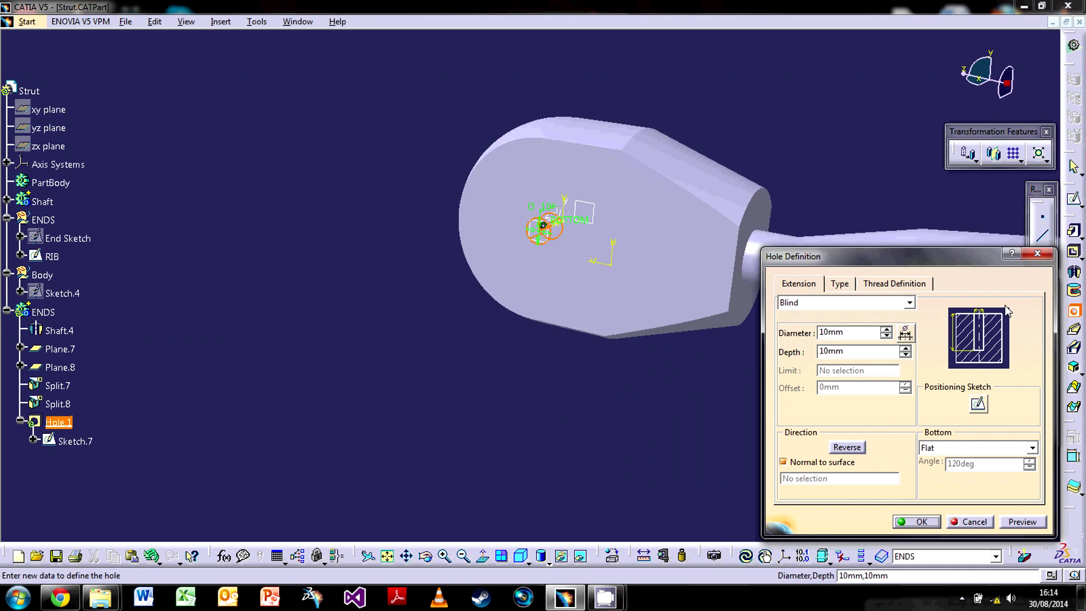
Set the hole to Up To Next with a 25mm diameter and create Hole.1
click(909, 302)
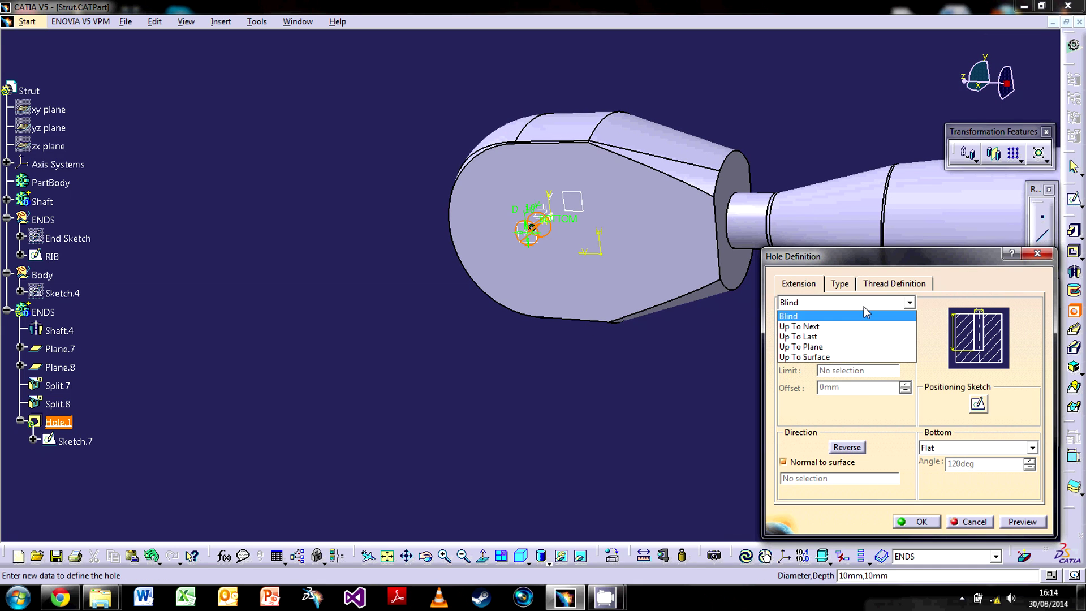
click(804, 321)
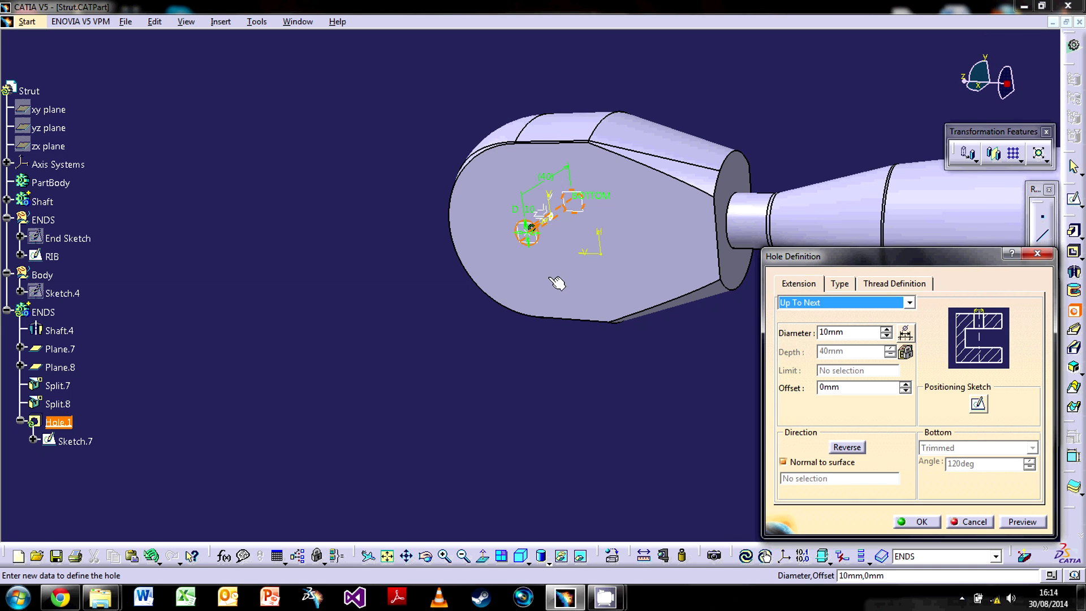
middle_drag(543, 318, 638, 367)
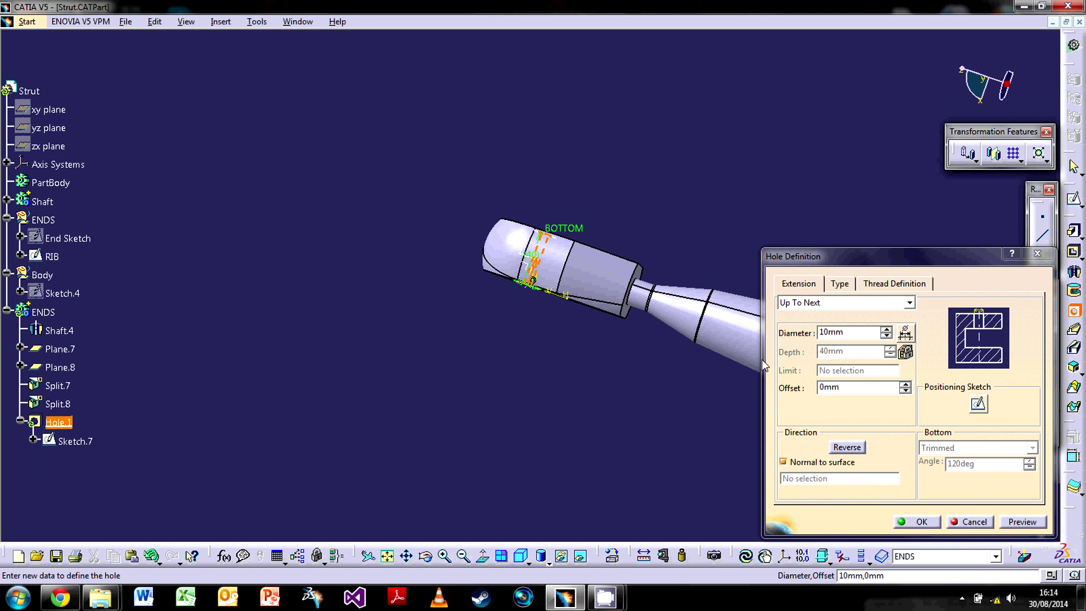
double_click(832, 333)
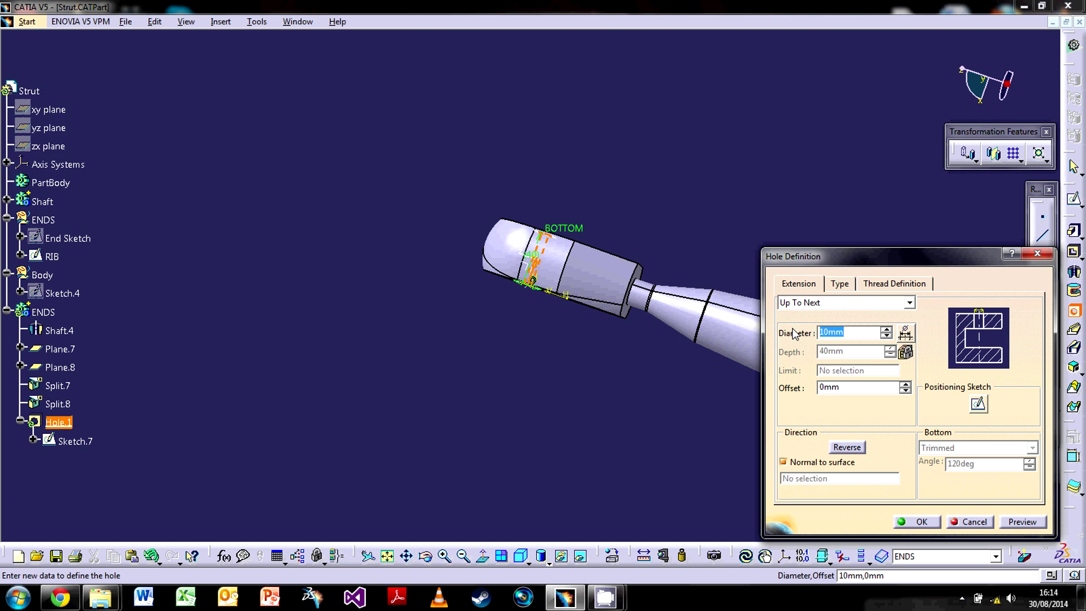
text(25)
key(Return)
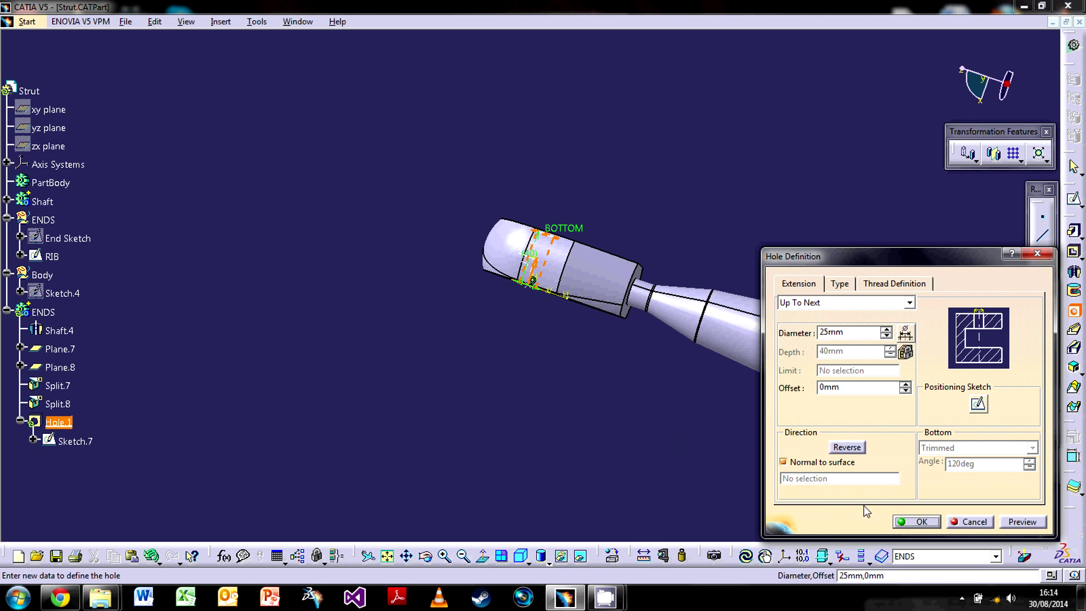
middle_drag(650, 430, 486, 305)
click(916, 522)
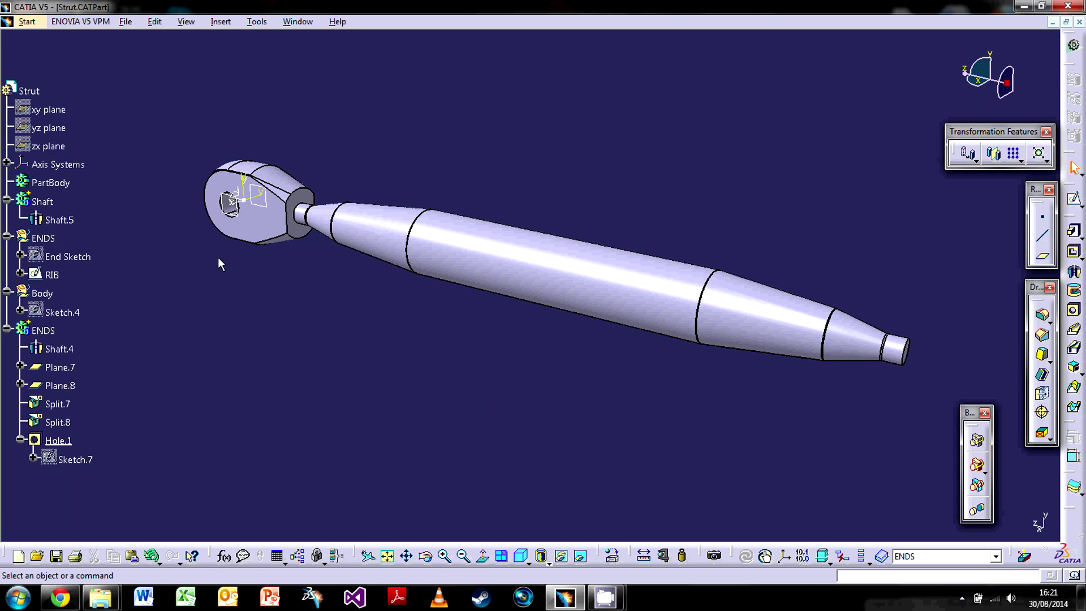
middle_drag(244, 249, 94, 342)
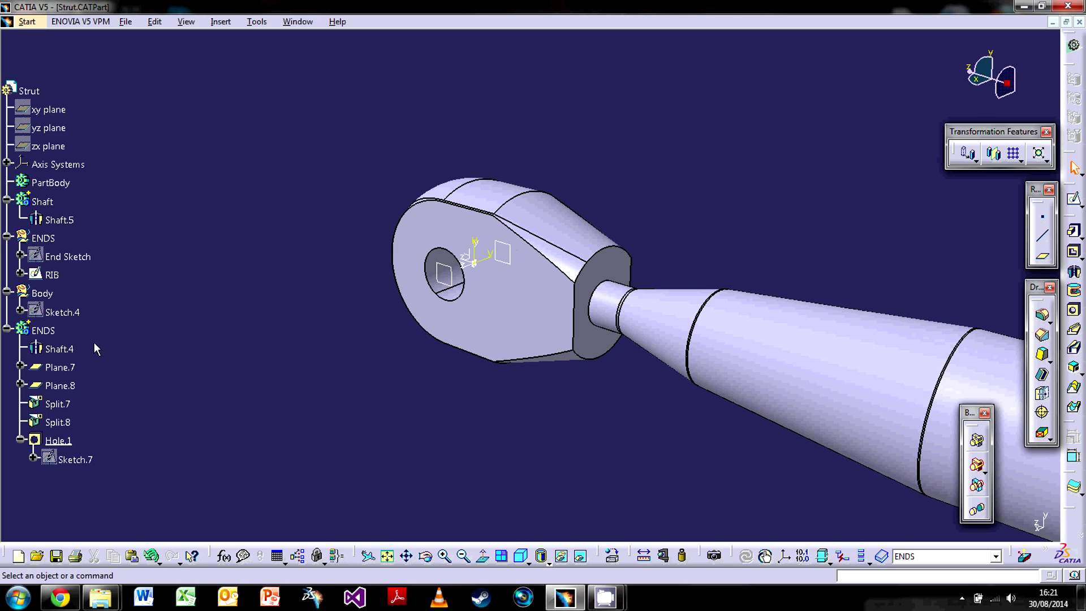
click(52, 274)
middle_drag(408, 361, 407, 237)
middle_drag(514, 311, 447, 235)
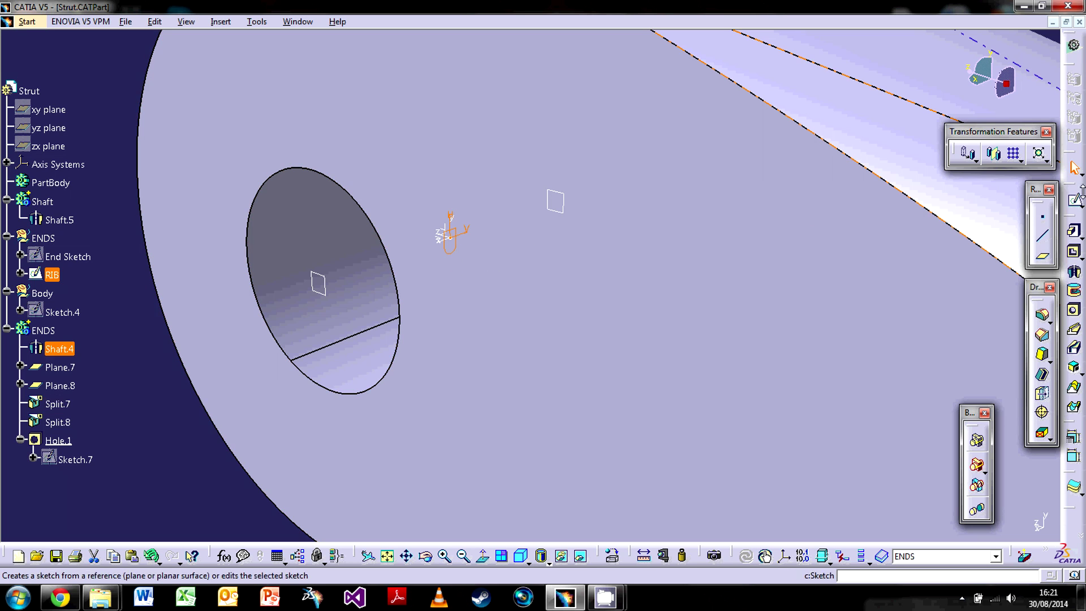
middle_drag(521, 279, 362, 307)
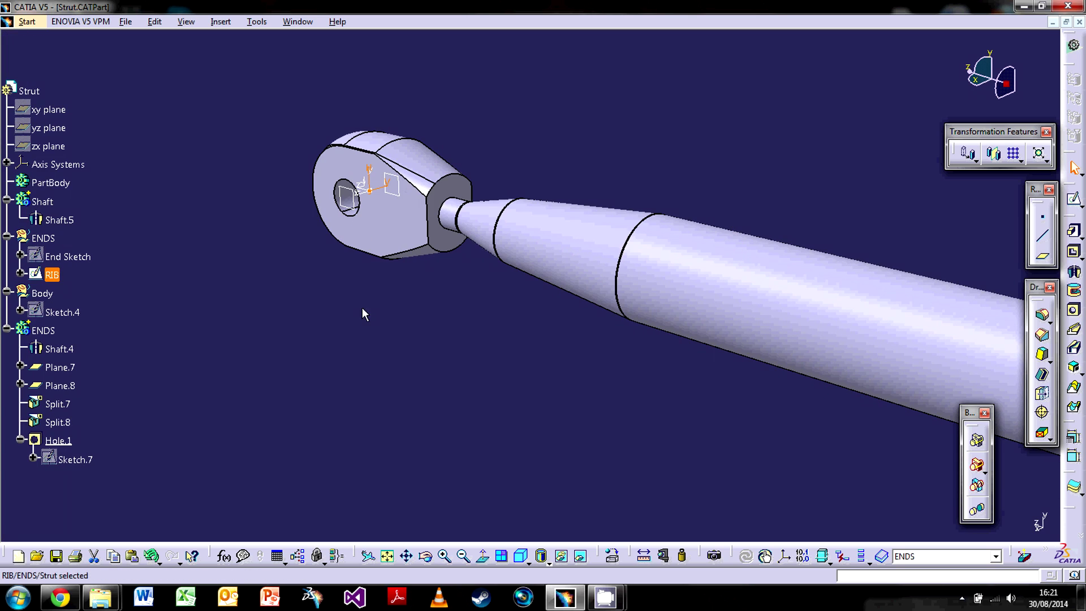
Change the RIB sketch support to Positioned, referenced to the YZ plane
right_click(52, 275)
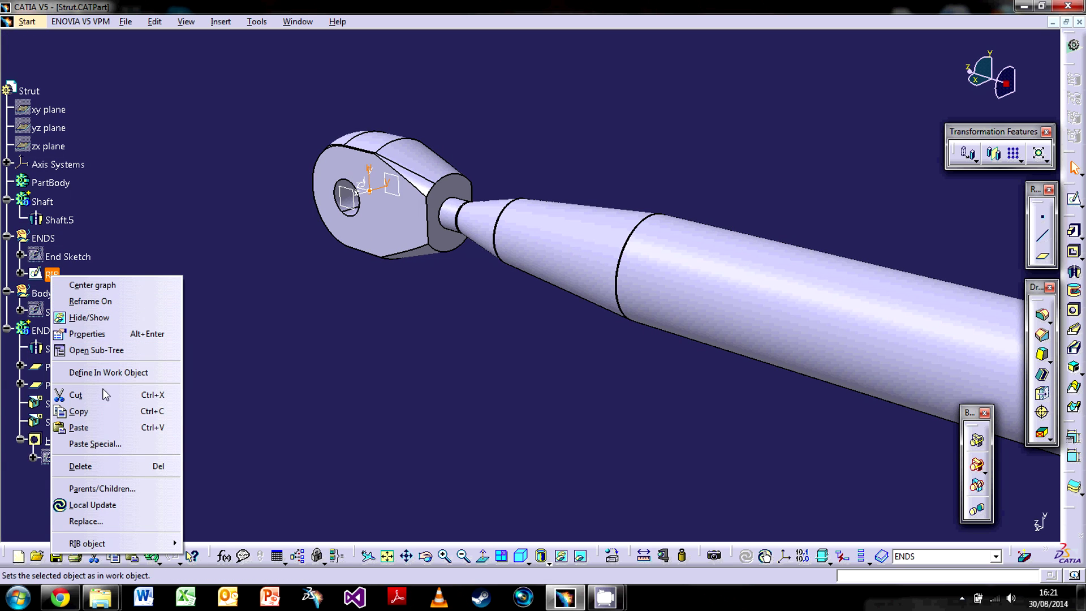
mouse_move(70, 544)
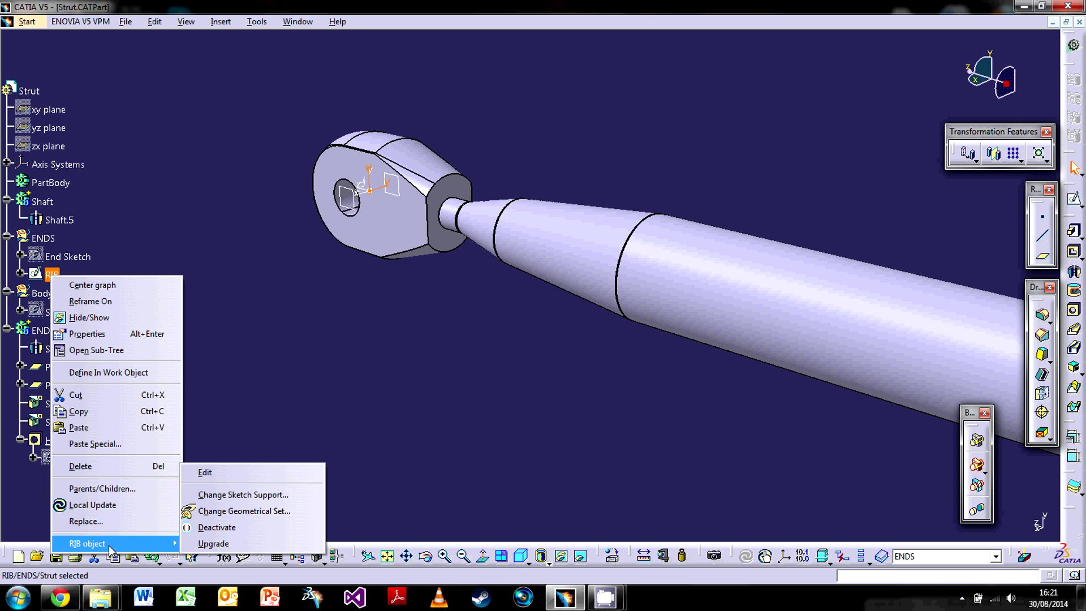
click(248, 495)
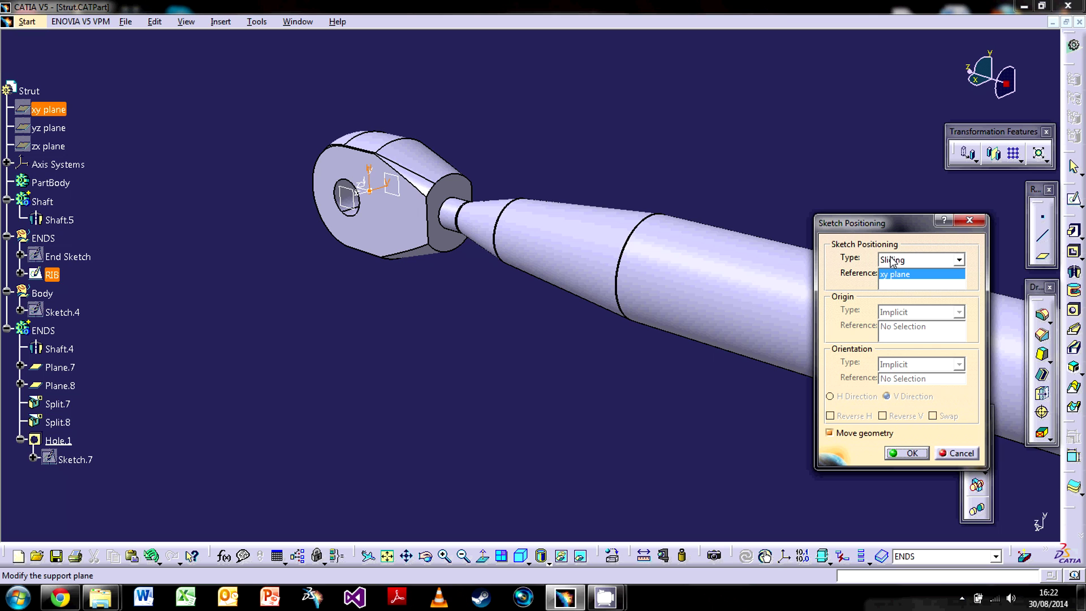
click(915, 258)
click(904, 276)
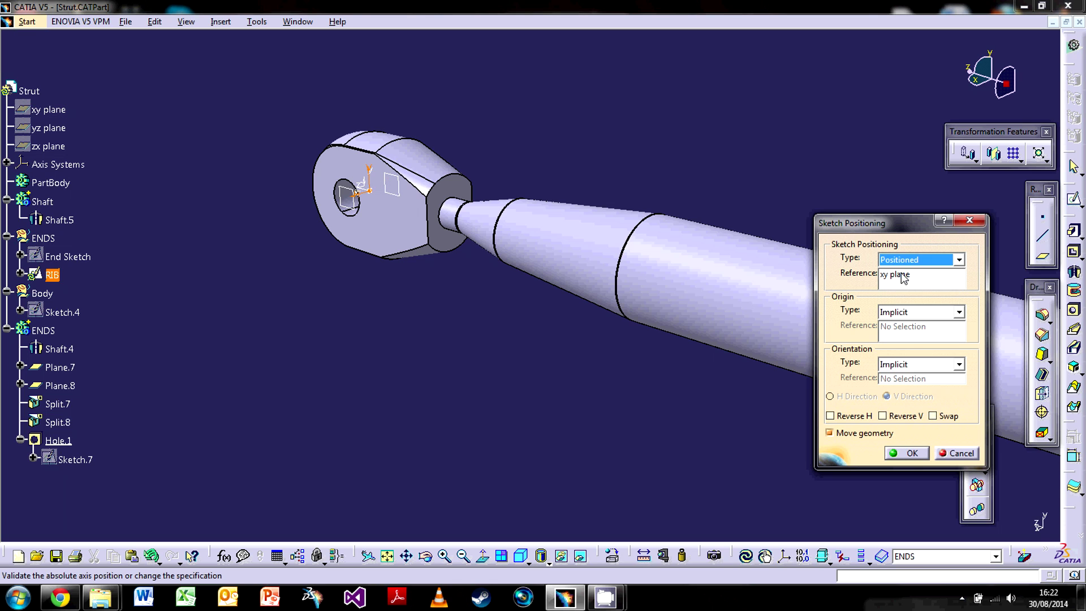
middle_drag(490, 267, 591, 306)
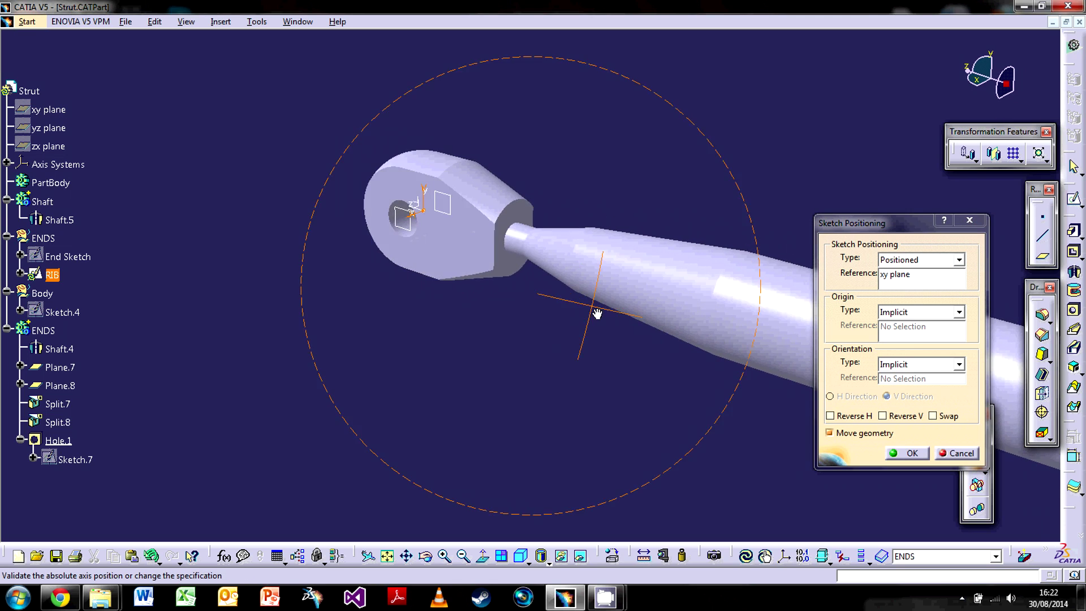
middle_drag(543, 339, 435, 177)
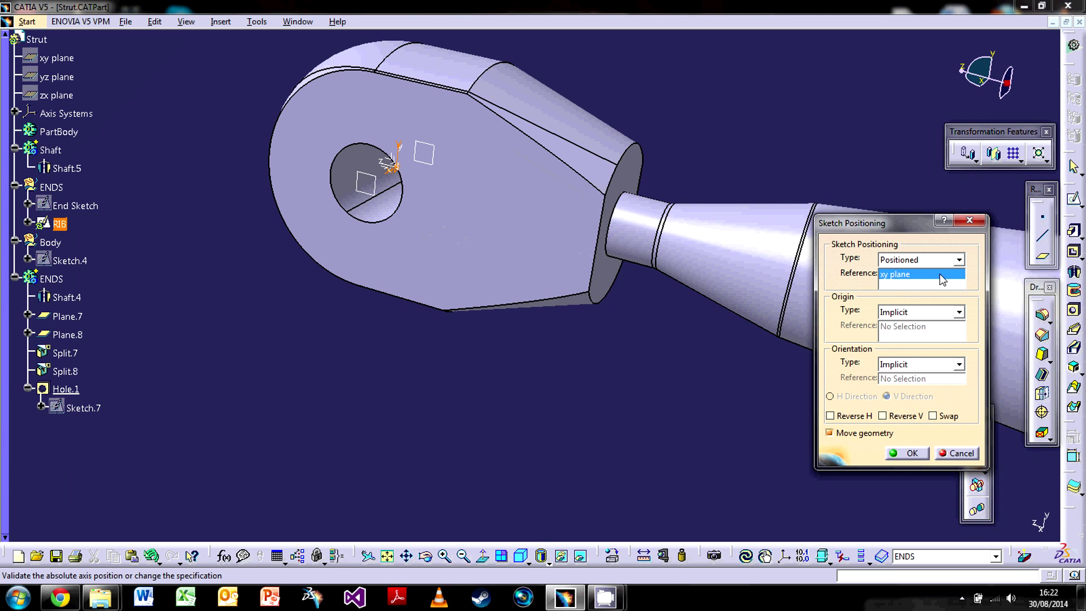
click(392, 163)
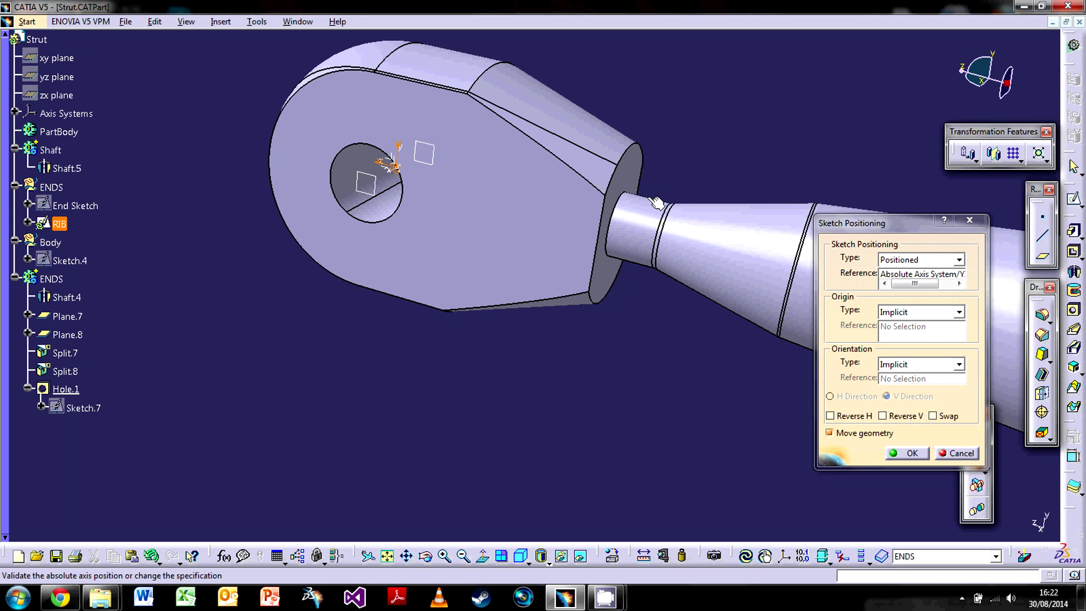
Set the sketch origin to a projection point on the Sketch.4 vertex
click(892, 312)
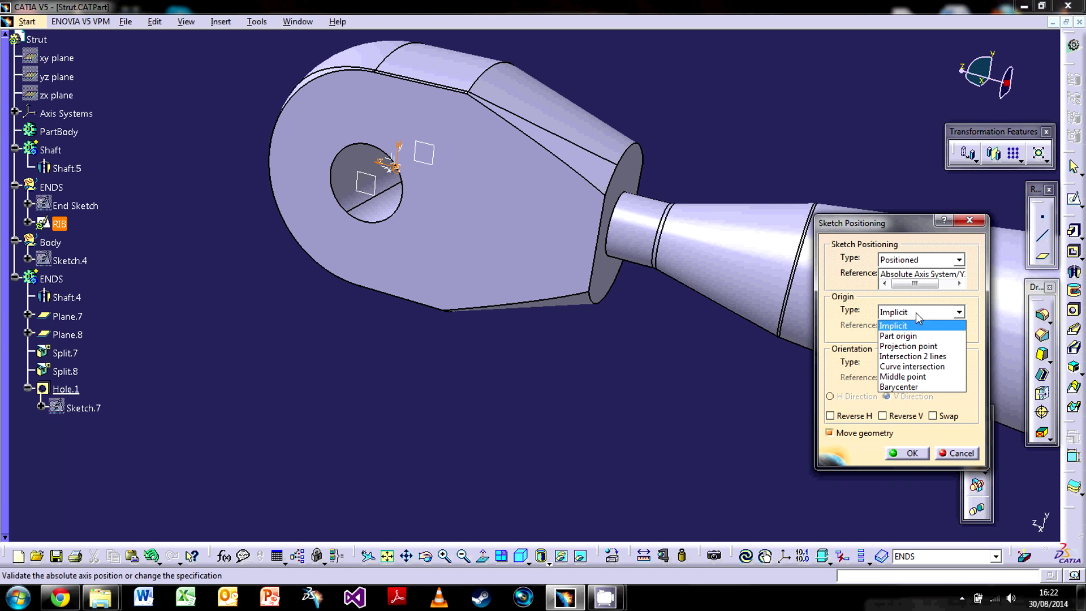
click(909, 346)
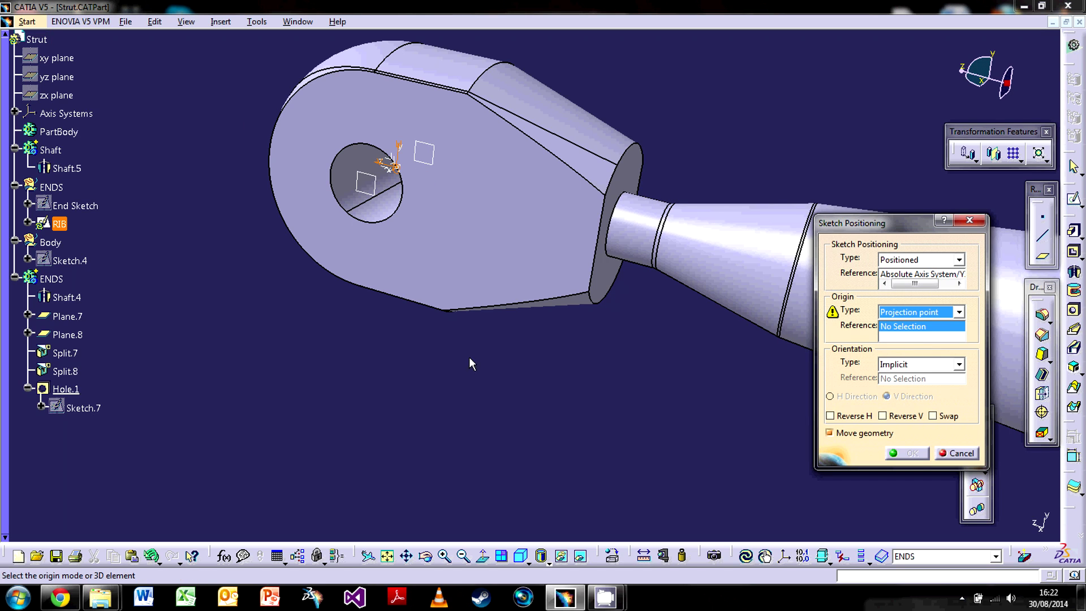
right_click(76, 258)
click(114, 300)
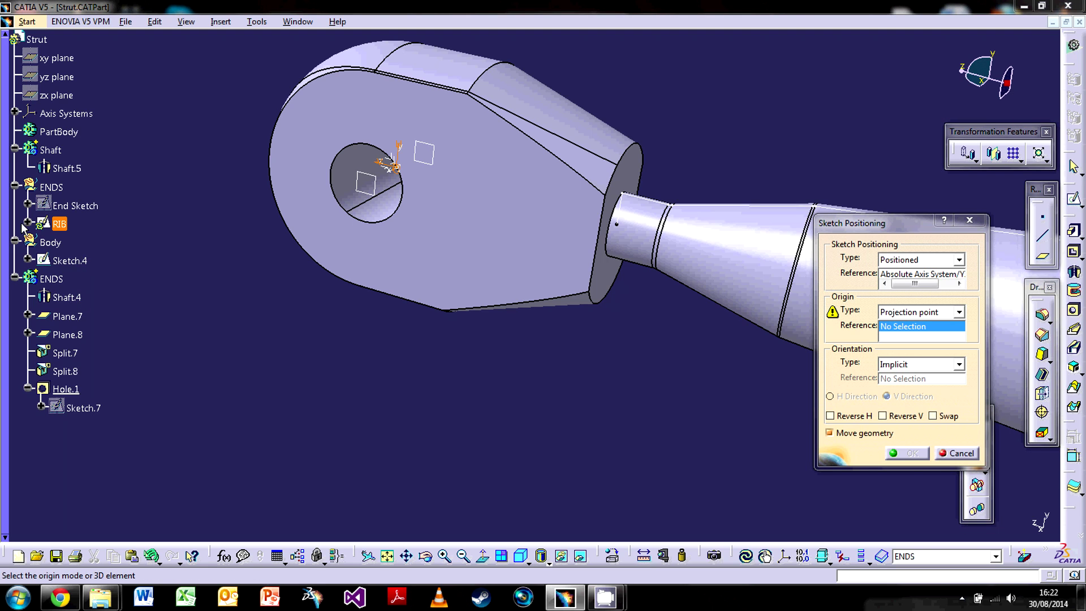
middle_drag(471, 322, 416, 324)
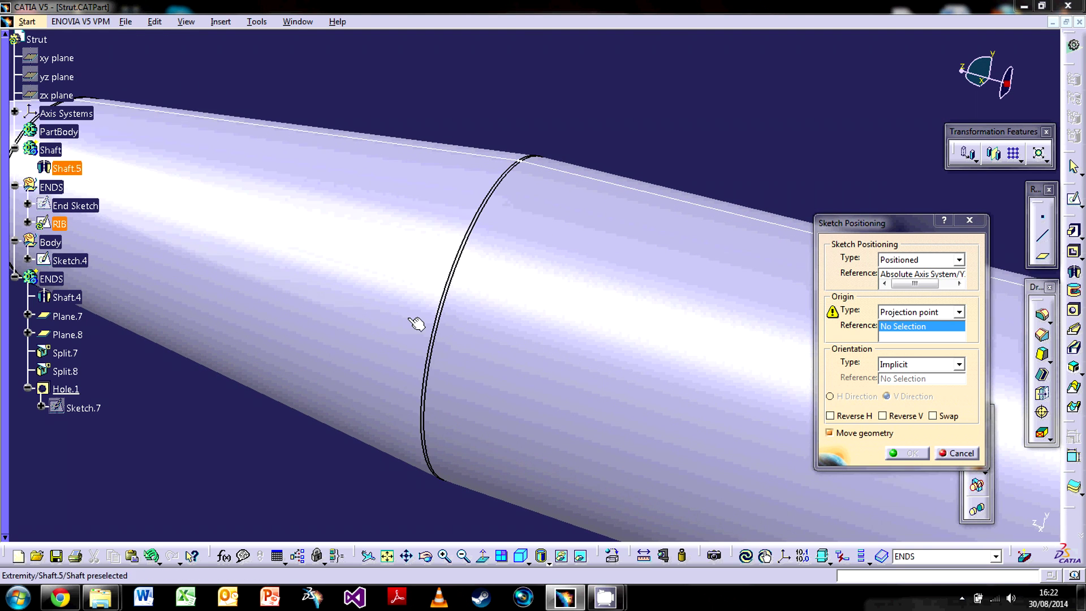
click(531, 167)
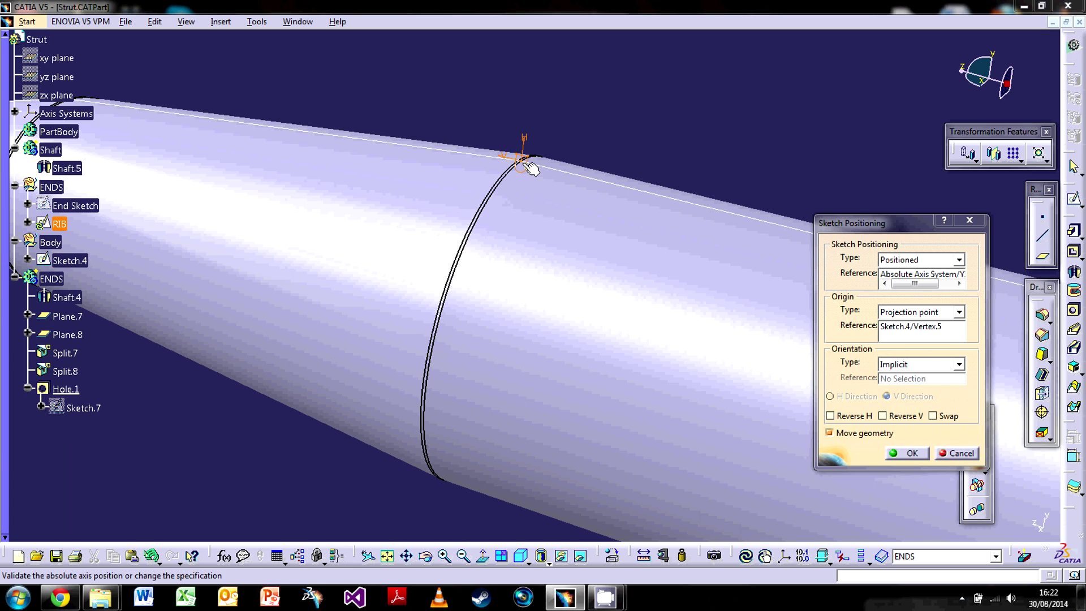
middle_drag(339, 396, 517, 394)
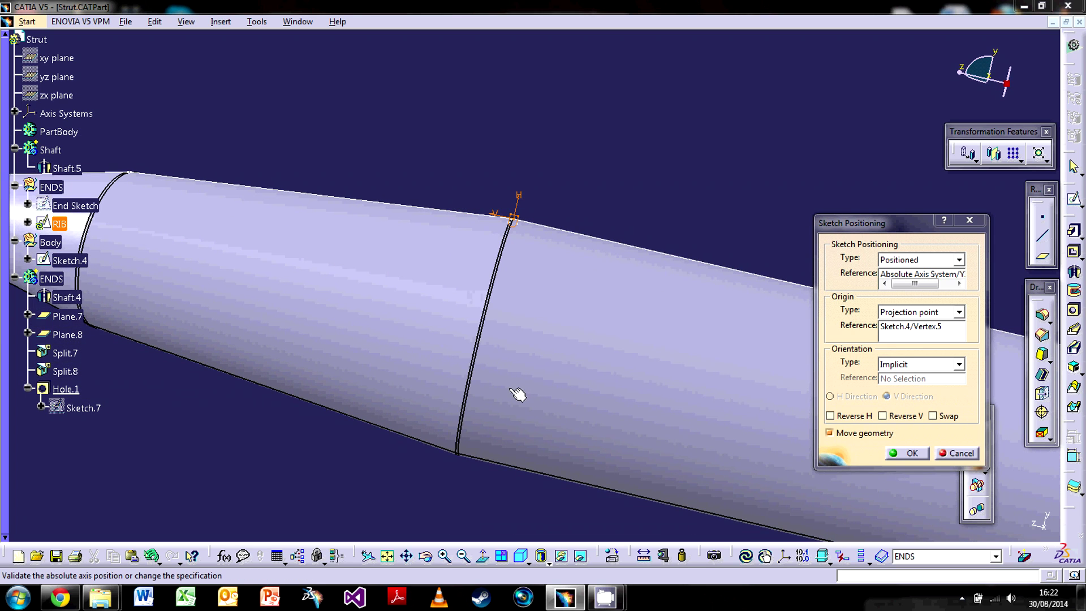
Orient the sketch along the Z axis and confirm the positioning
click(944, 368)
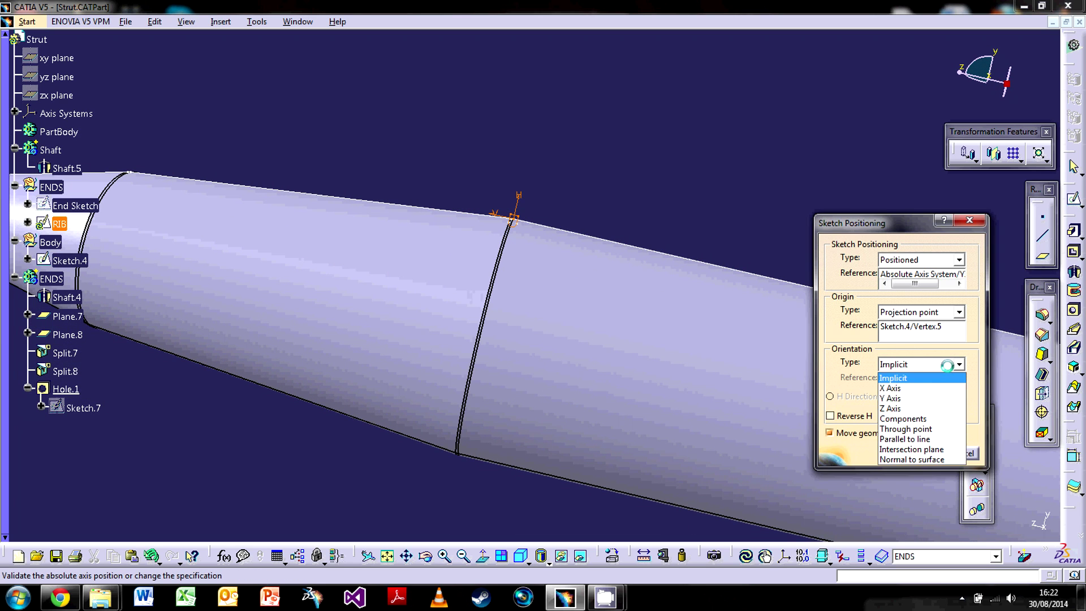
click(909, 409)
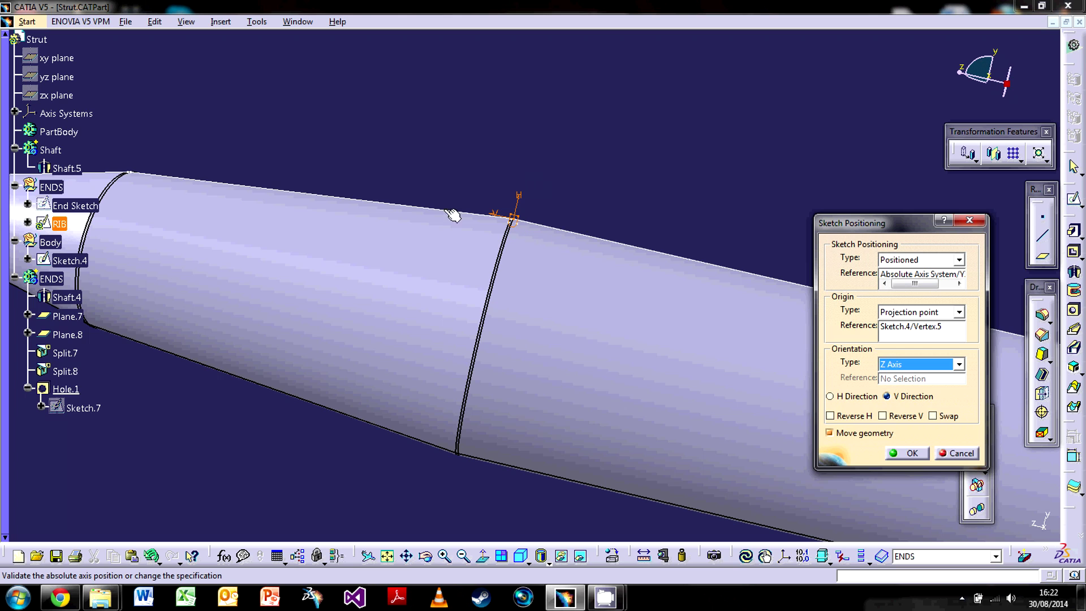
mouse_move(527, 287)
middle_down()
mouse_move(552, 279)
mouse_move(475, 126)
middle_up()
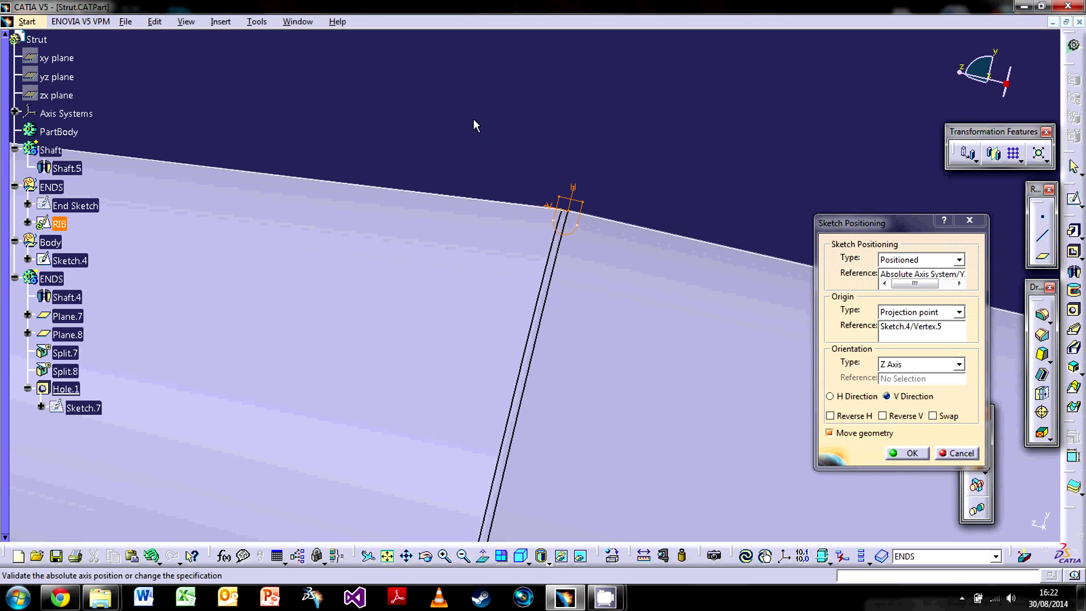
mouse_move(573, 240)
middle_down()
mouse_move(504, 213)
mouse_move(484, 156)
middle_up()
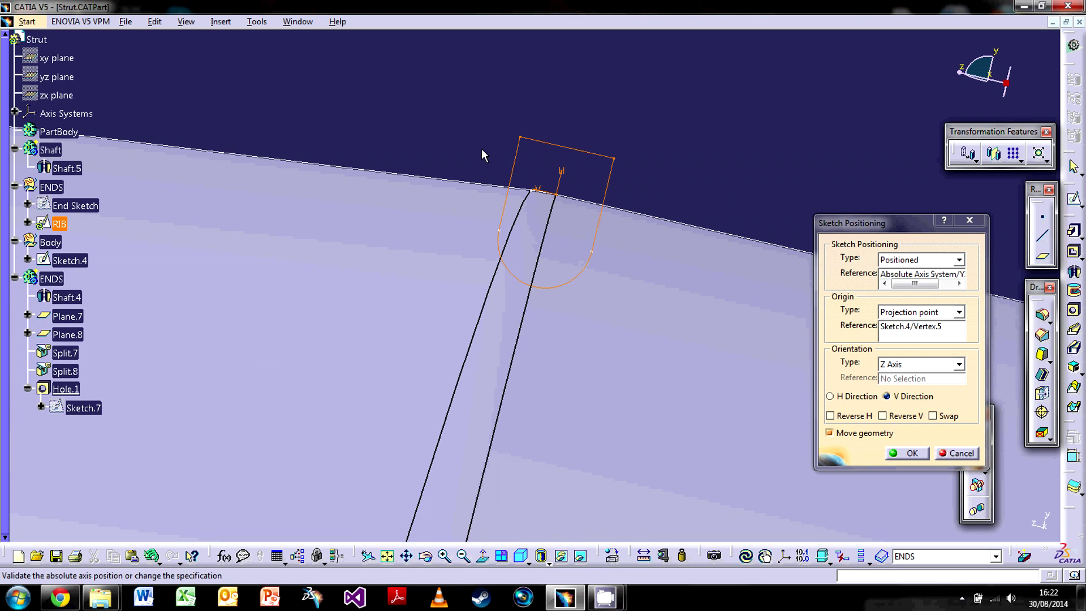
mouse_move(552, 262)
middle_down()
mouse_move(541, 242)
mouse_move(497, 281)
middle_up()
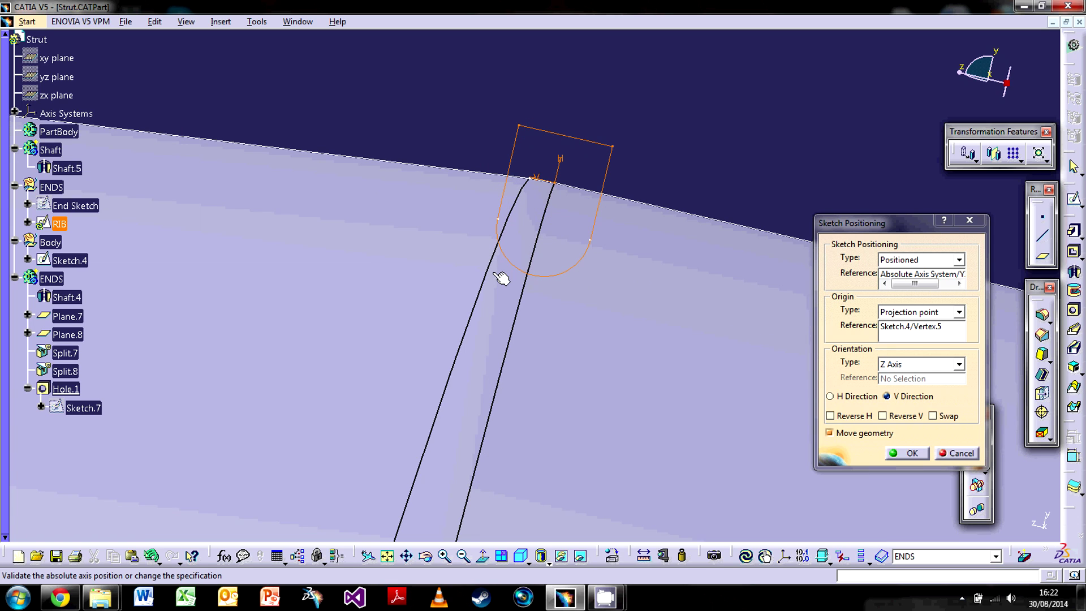
mouse_move(502, 277)
middle_down()
mouse_move(550, 257)
mouse_move(707, 418)
middle_up()
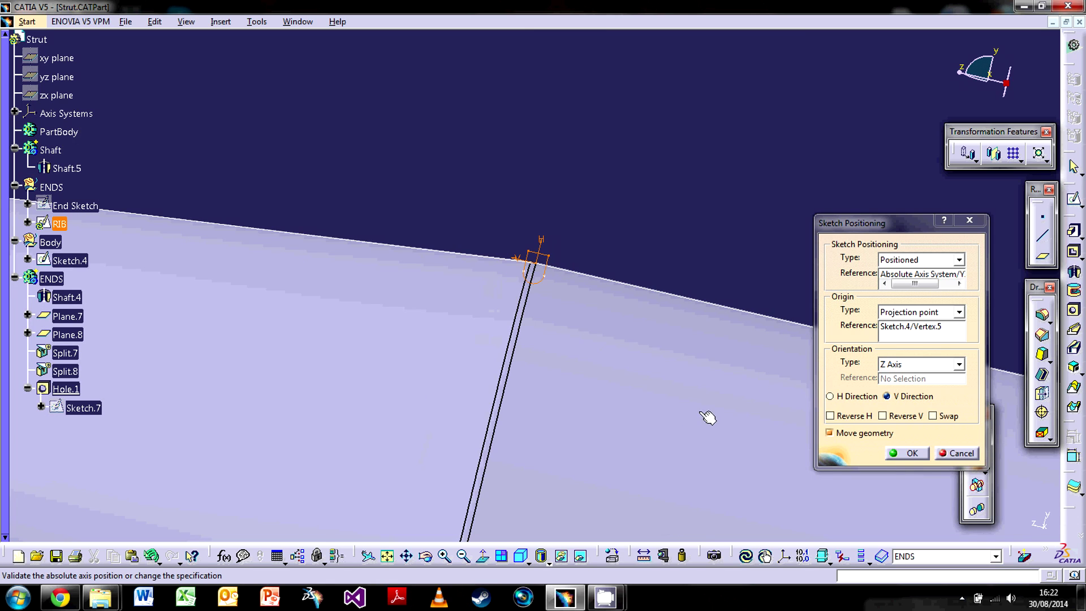
click(902, 457)
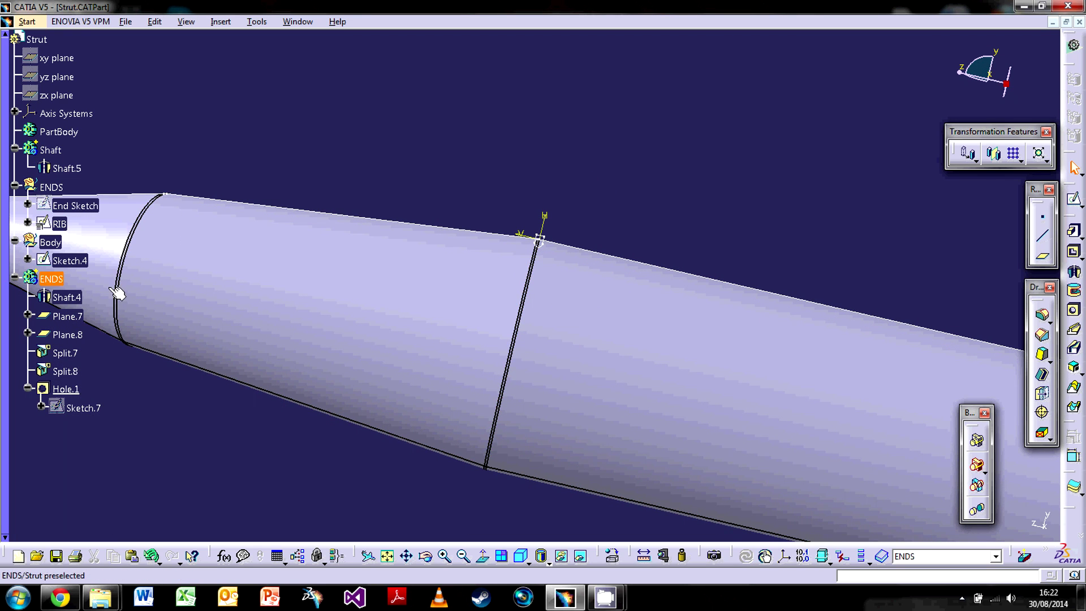
Define the Shaft body as the in-work object and start a new groove feature in it
middle_drag(390, 226, 359, 335)
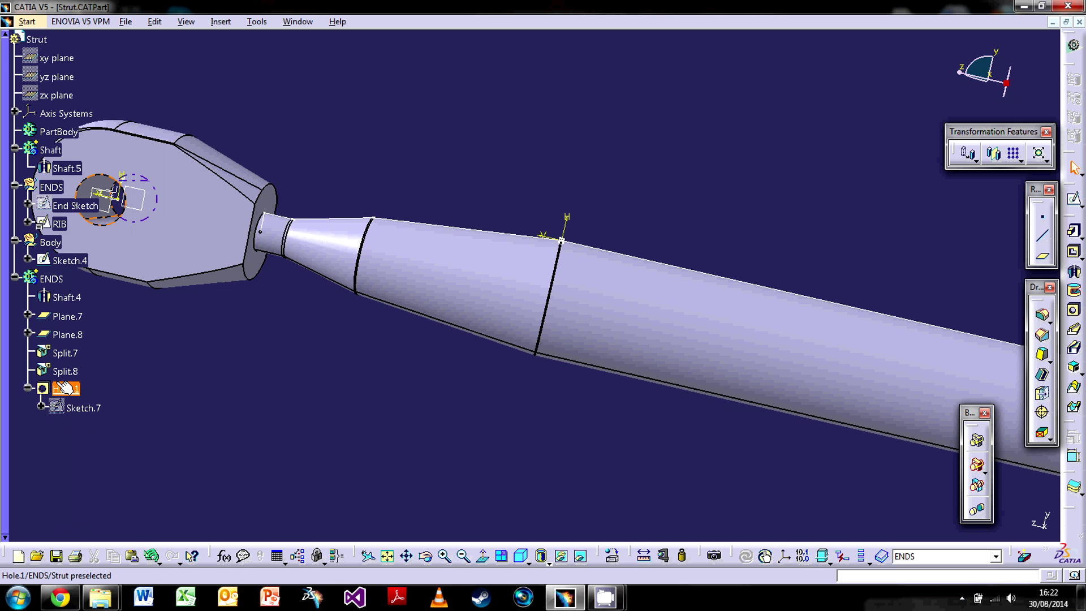
right_click(47, 150)
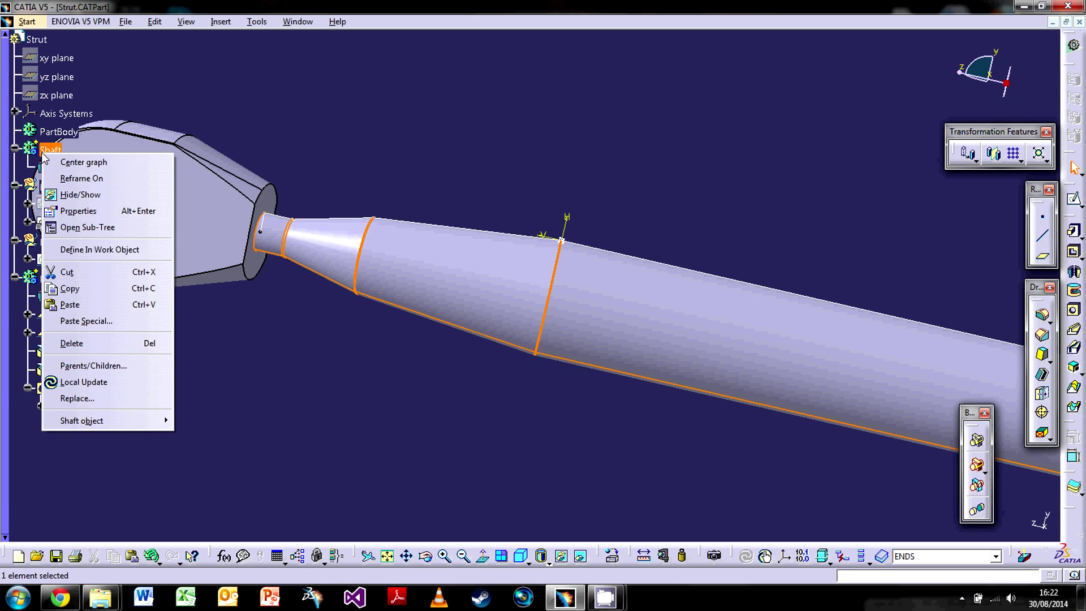
click(88, 250)
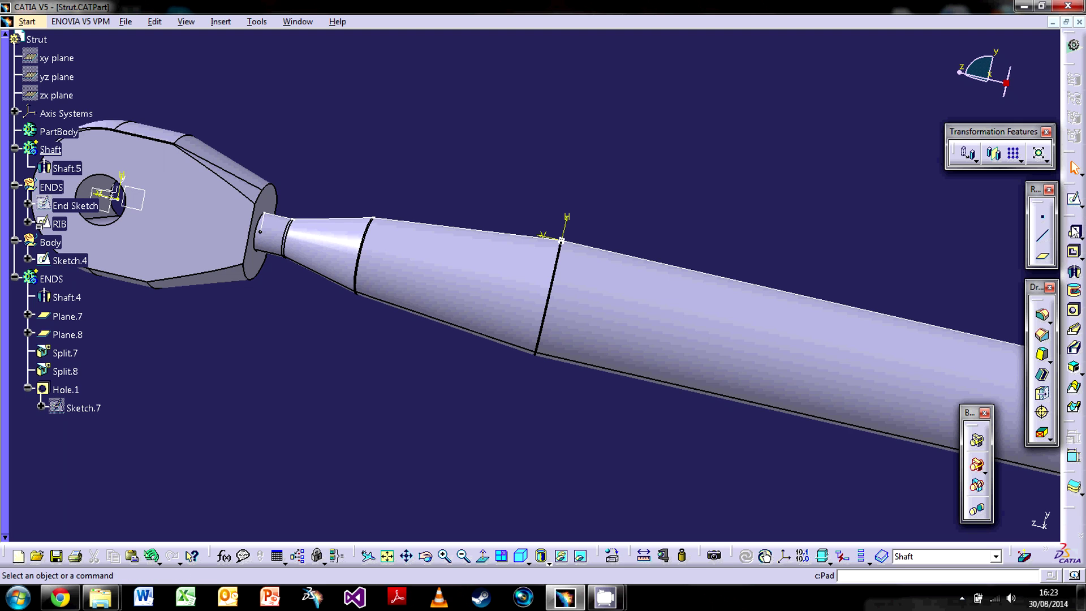
click(1073, 291)
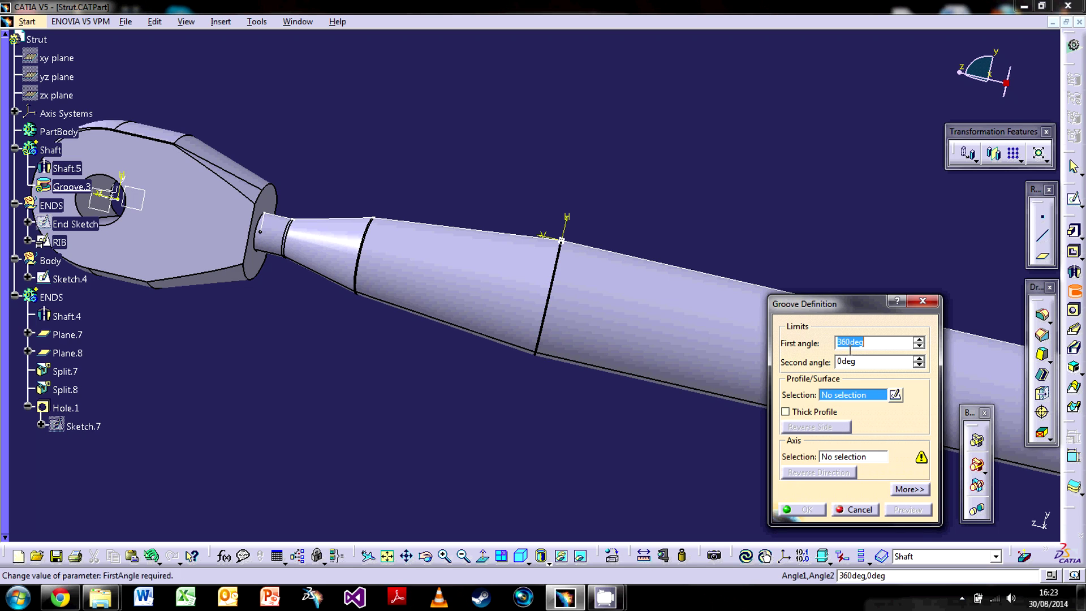
Revolve the RIB profile 360° around the Shaft.5 axis to cut the ring groove
click(59, 243)
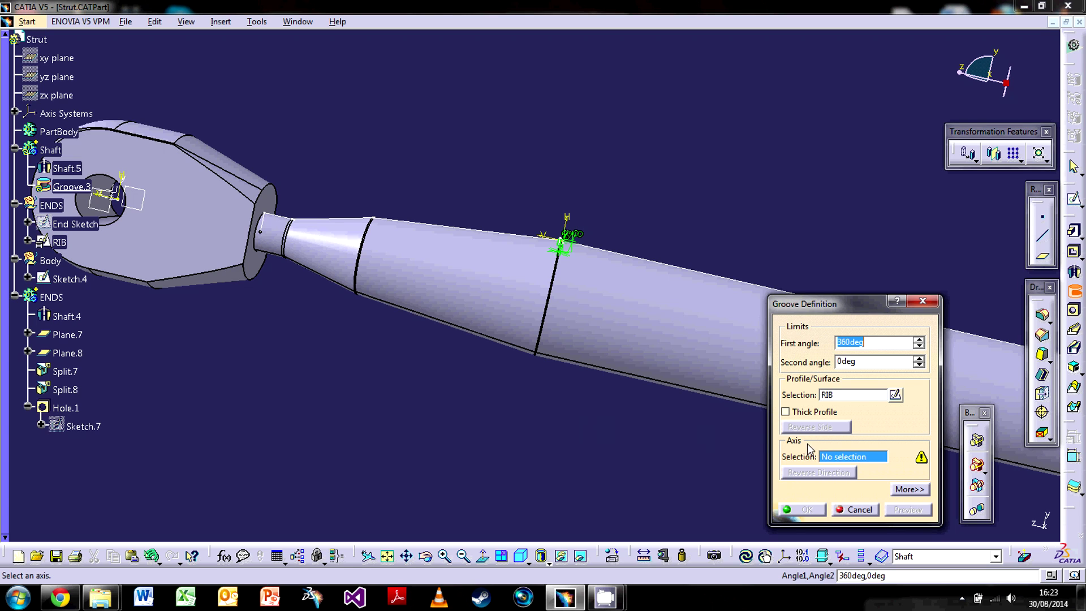
click(614, 317)
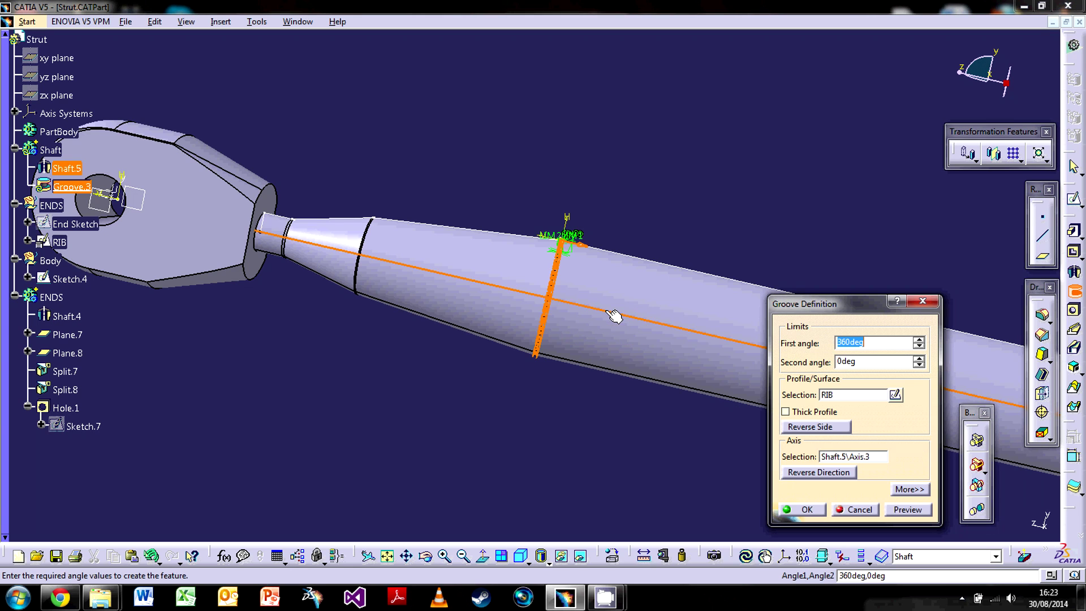
middle_drag(611, 344, 537, 292)
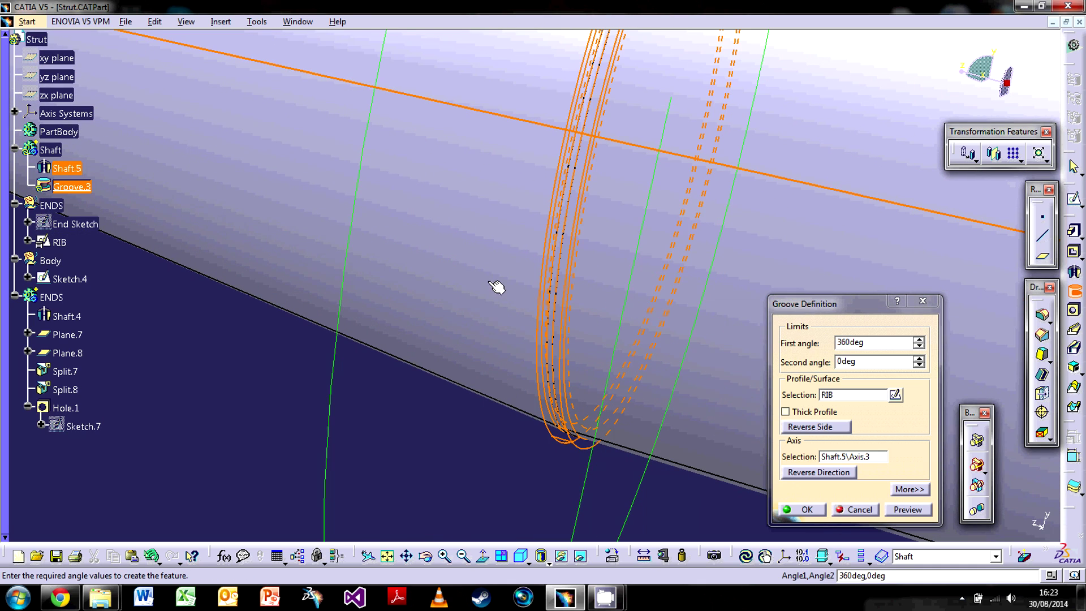
middle_drag(660, 302, 365, 314)
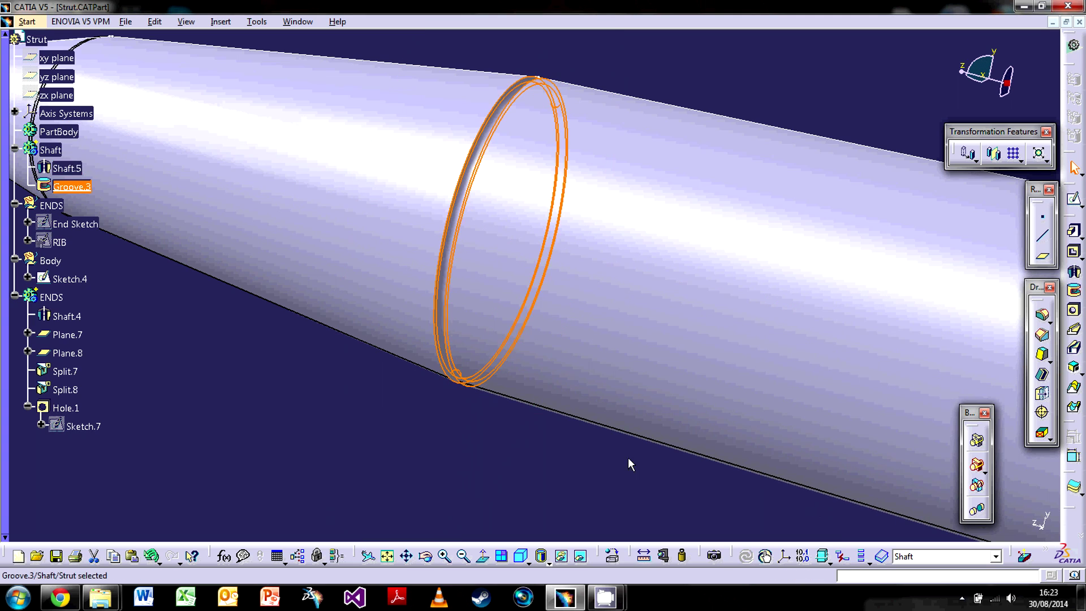
middle_drag(631, 464, 605, 436)
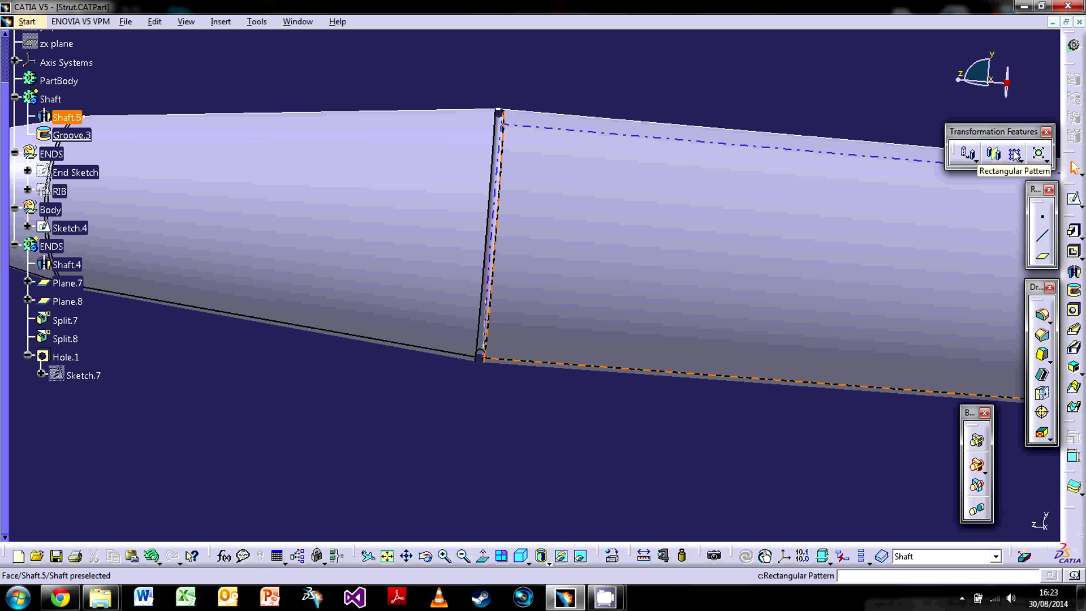
Start a rectangular pattern using Instance(s) & Spacing with 6 instances 20mm apart
click(1015, 155)
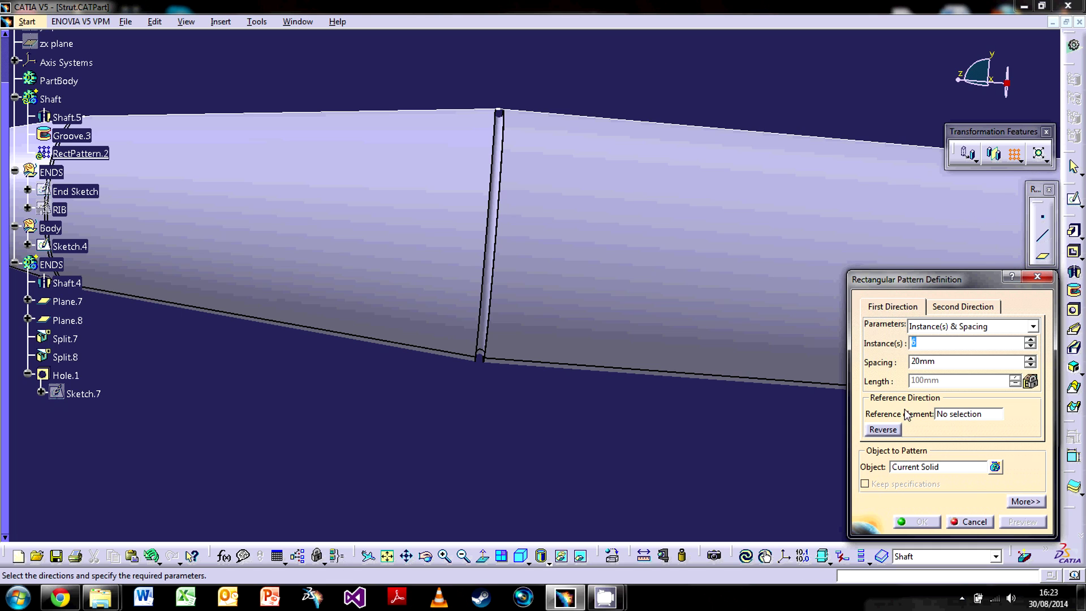
click(952, 308)
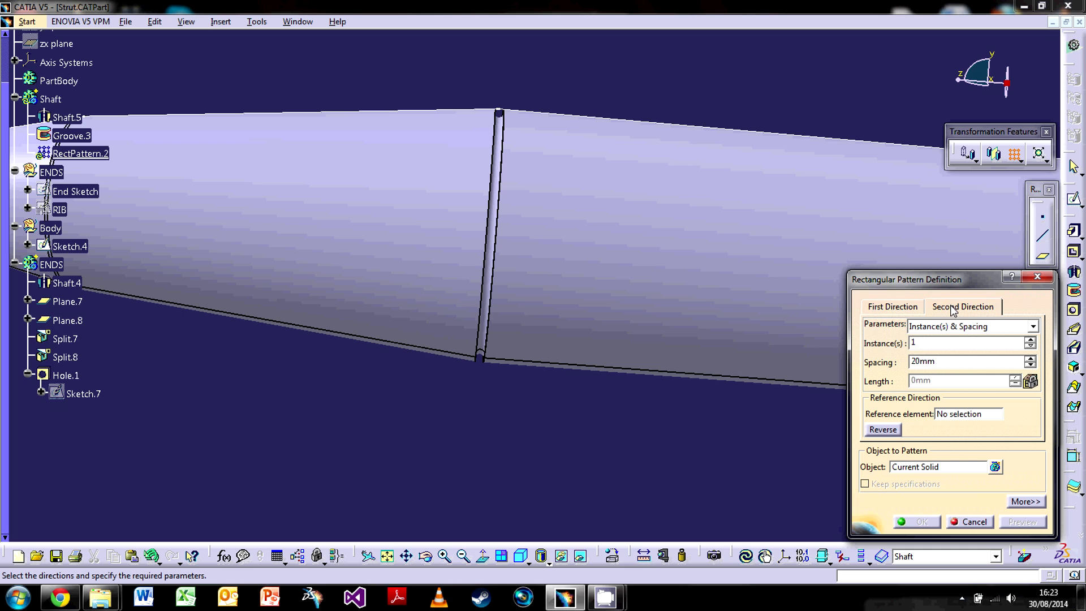
click(904, 313)
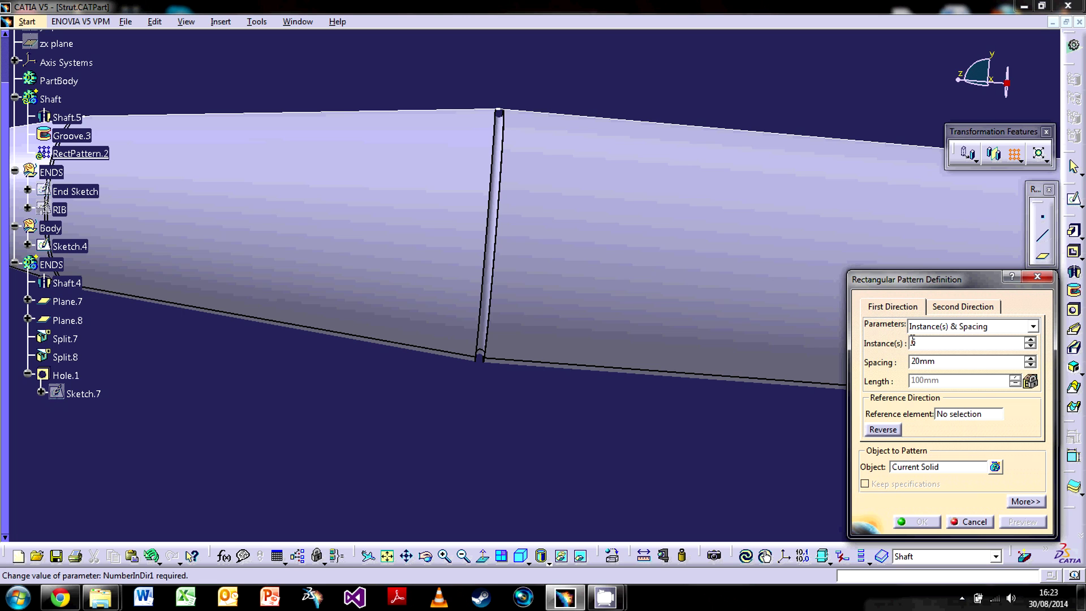
click(956, 327)
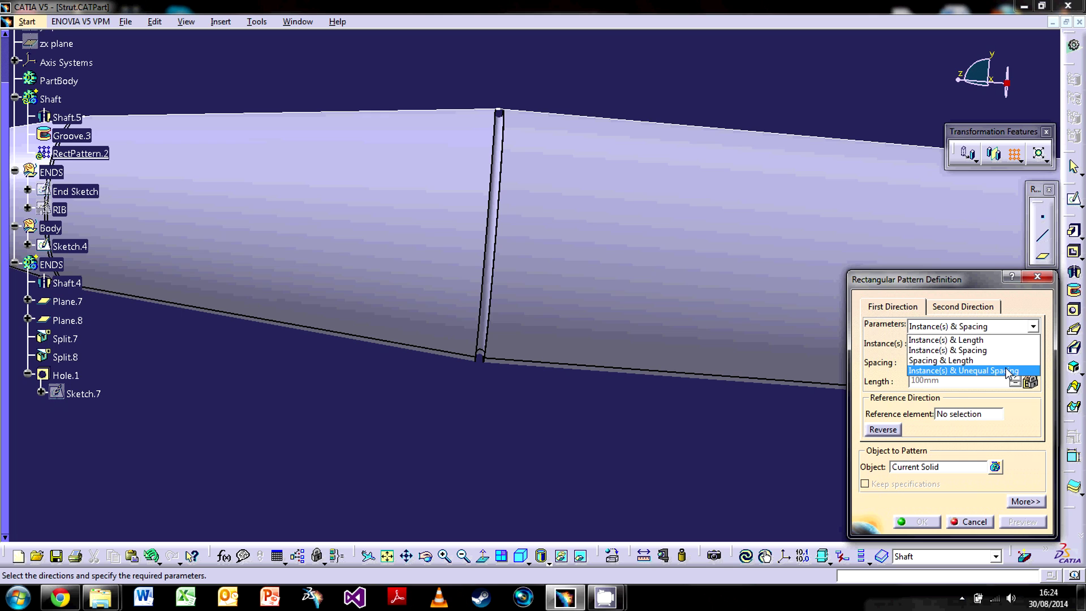
click(952, 350)
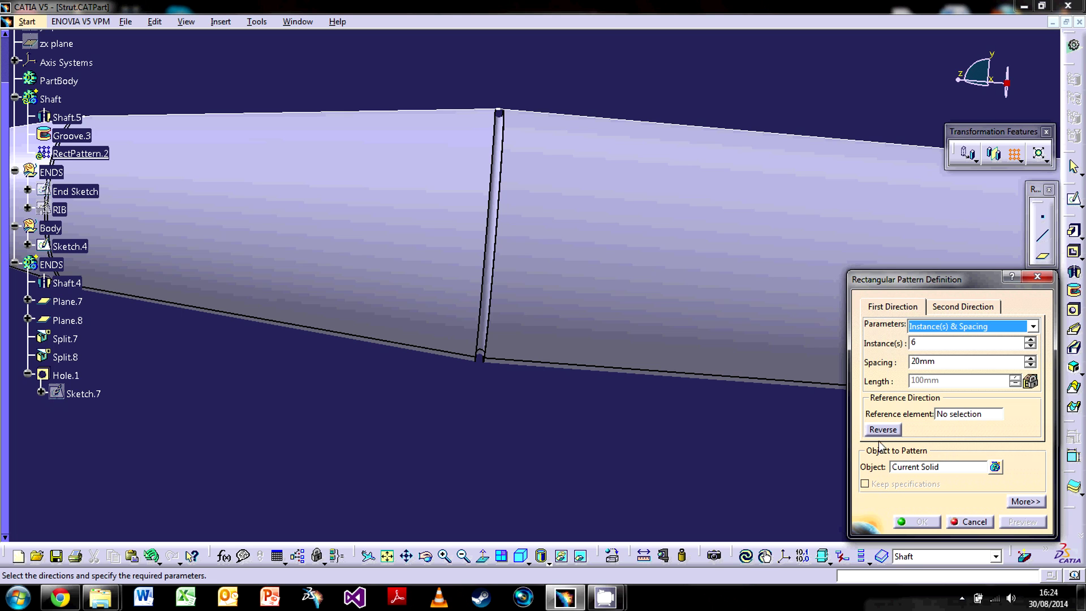
Pattern Groove.3 along the Z axis as reference direction, with the direction reversed
click(910, 469)
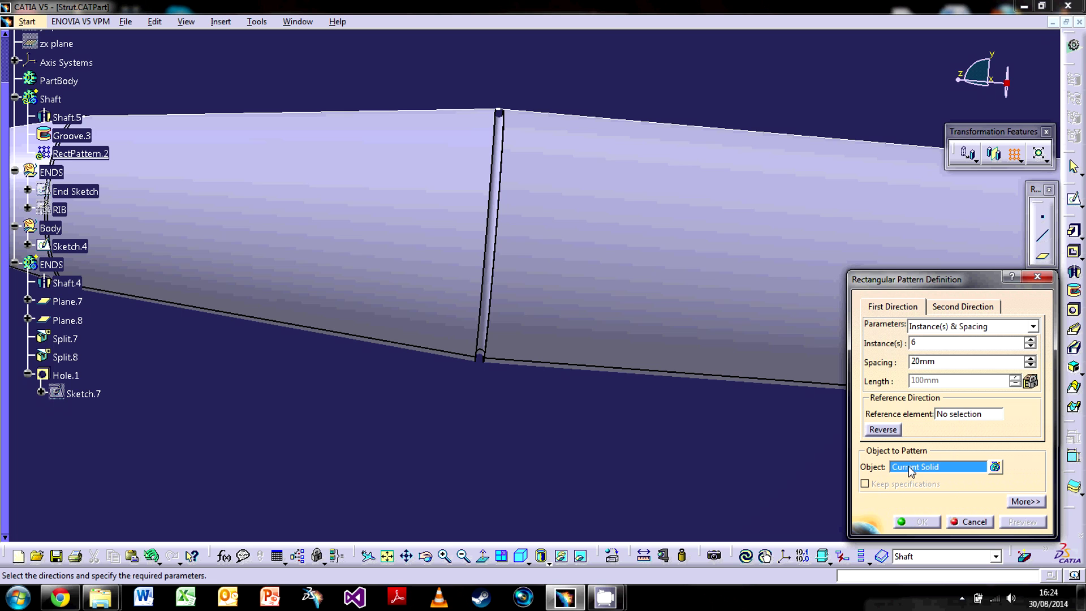
click(71, 136)
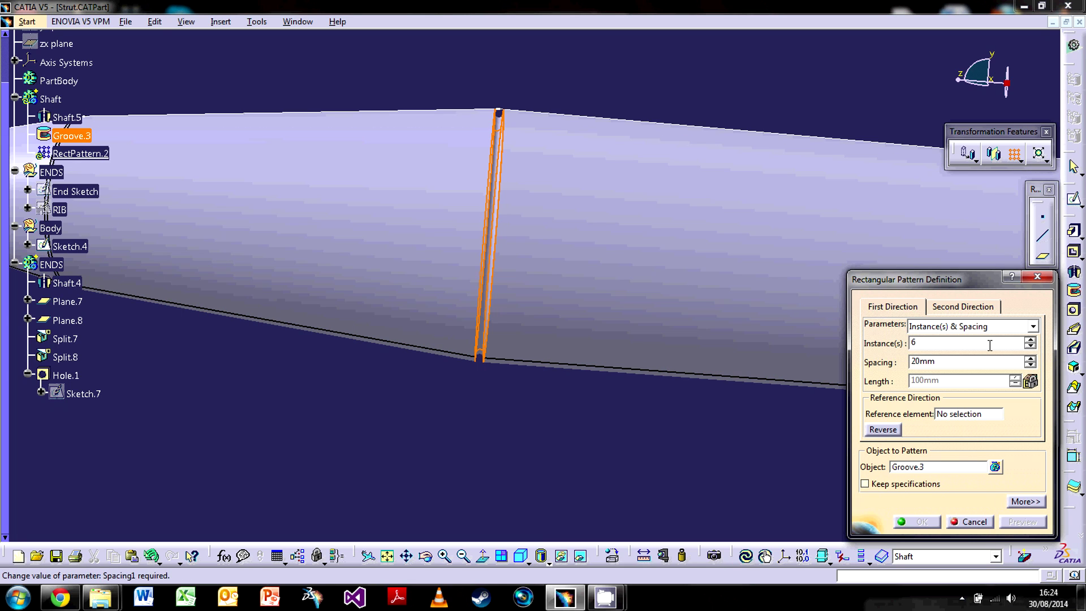
click(963, 413)
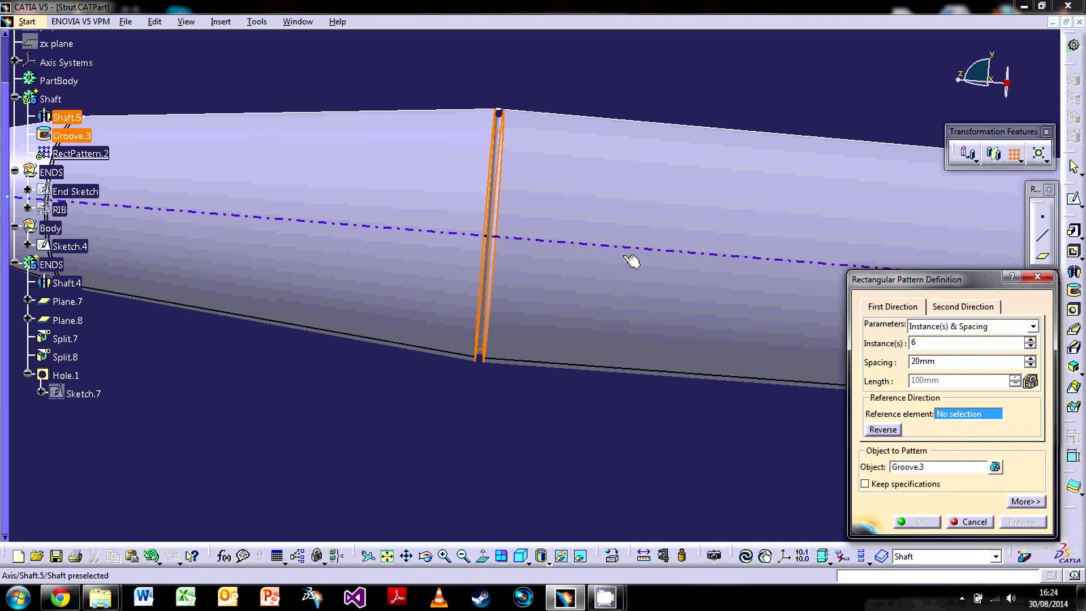
right_click(966, 415)
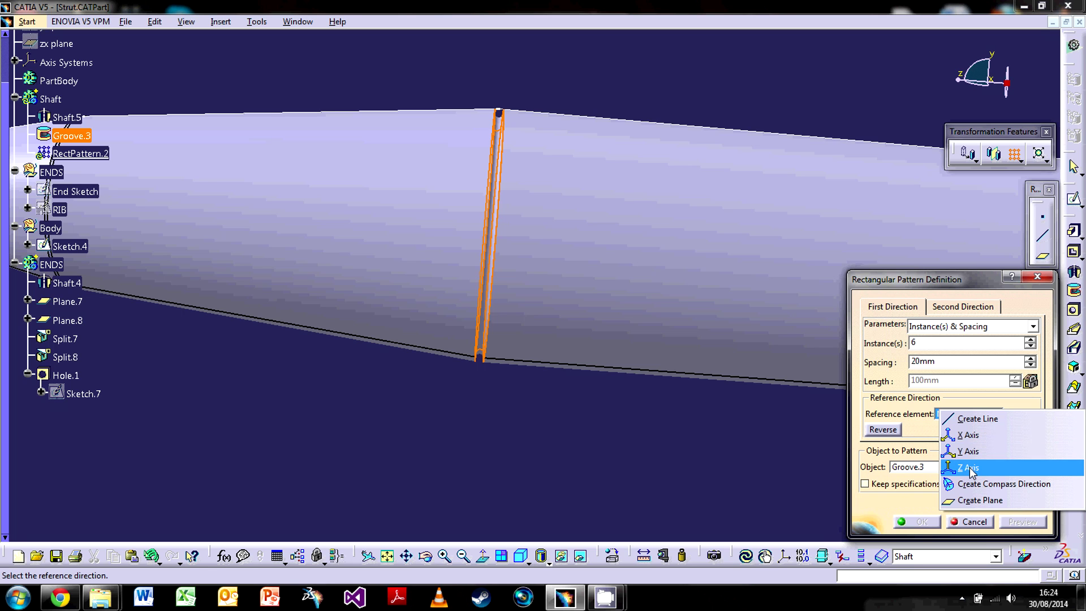
click(970, 468)
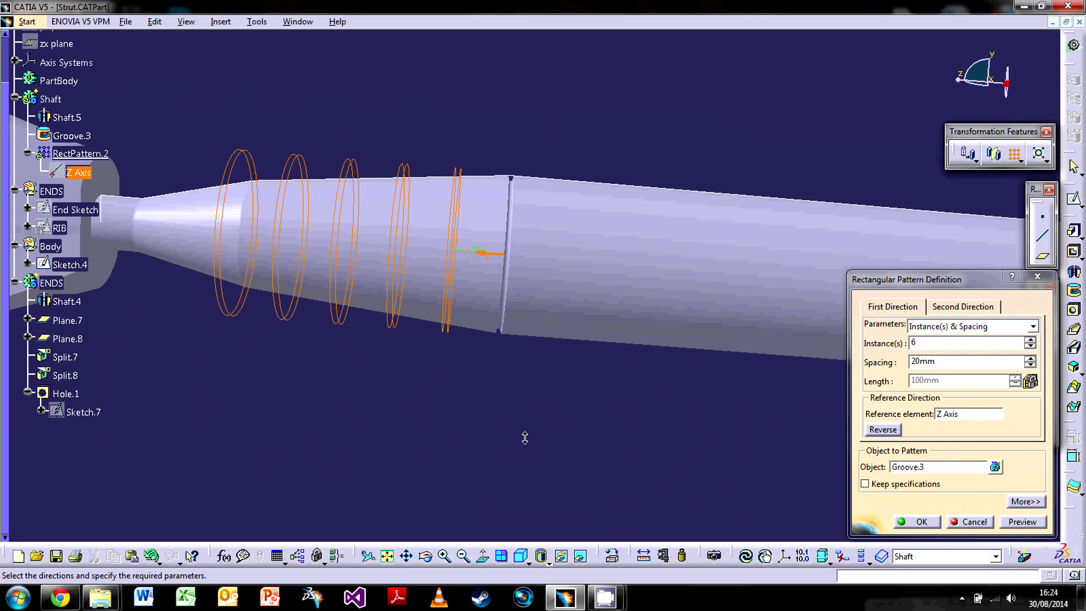
middle_drag(526, 438, 521, 405)
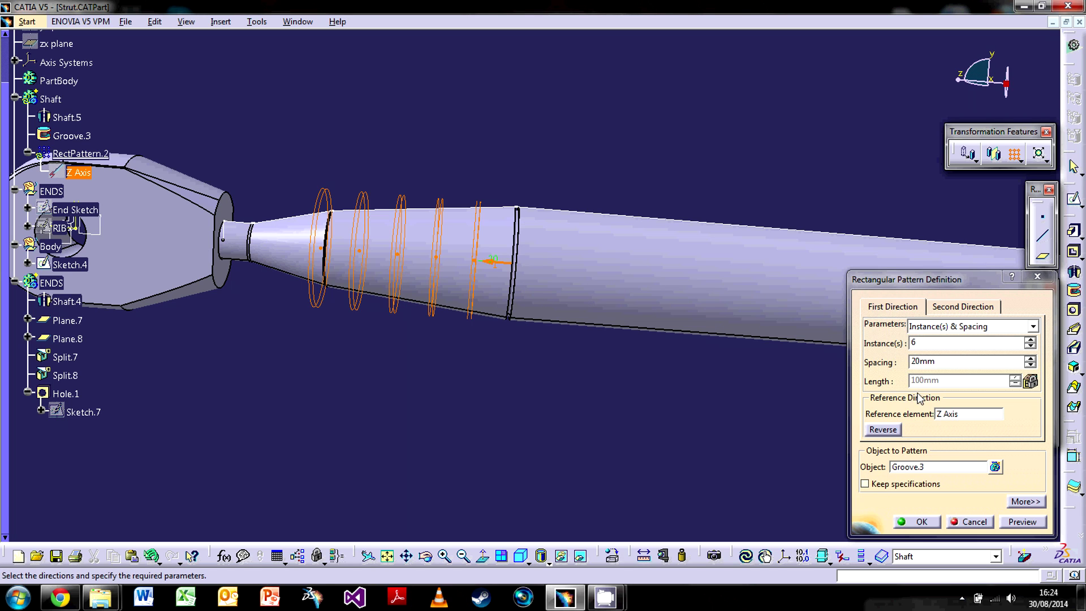
click(883, 430)
Try the other parameter modes, return to Instance(s) & Spacing (6, 20mm), and confirm RectPattern.2
click(951, 326)
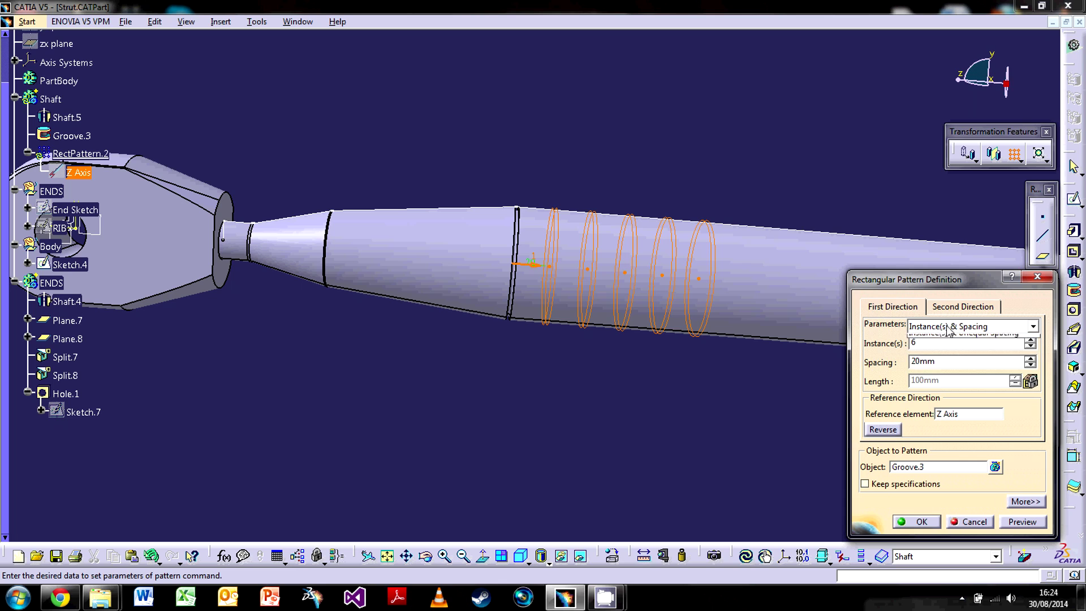
click(953, 336)
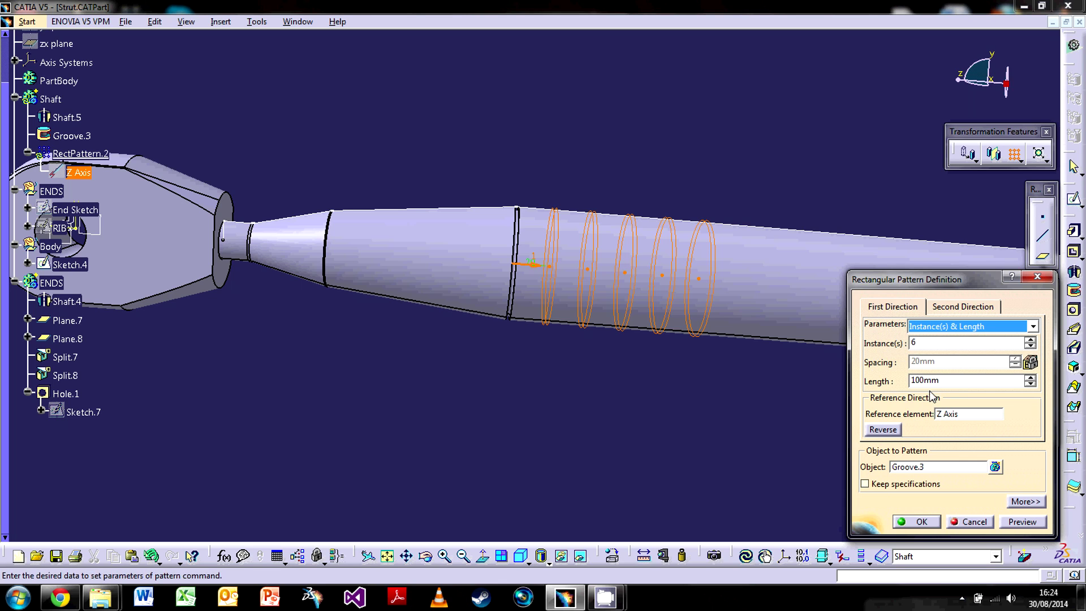
click(956, 326)
click(939, 367)
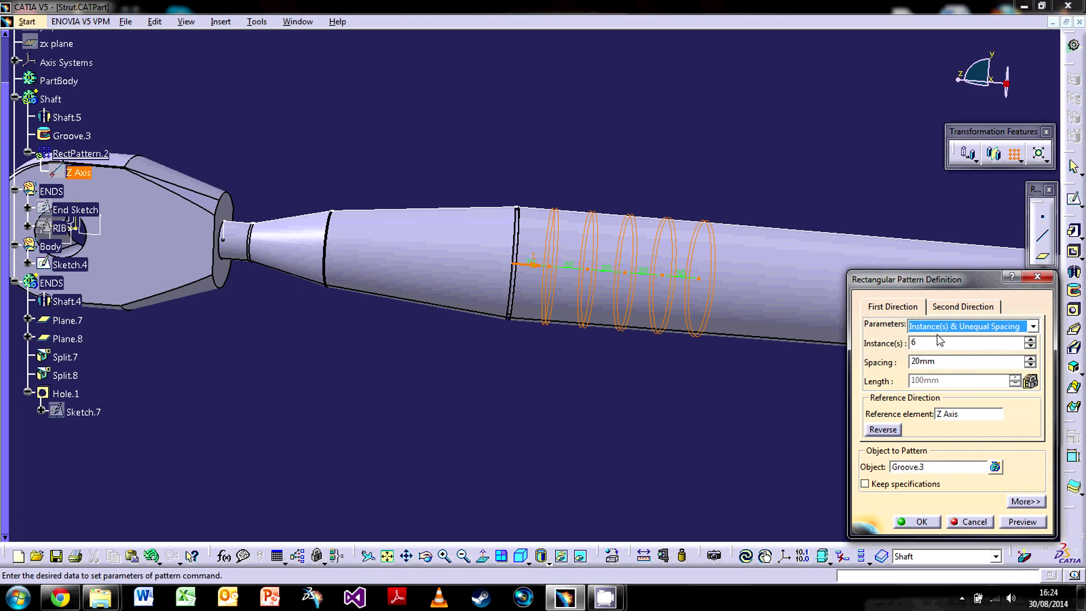
click(956, 327)
click(942, 354)
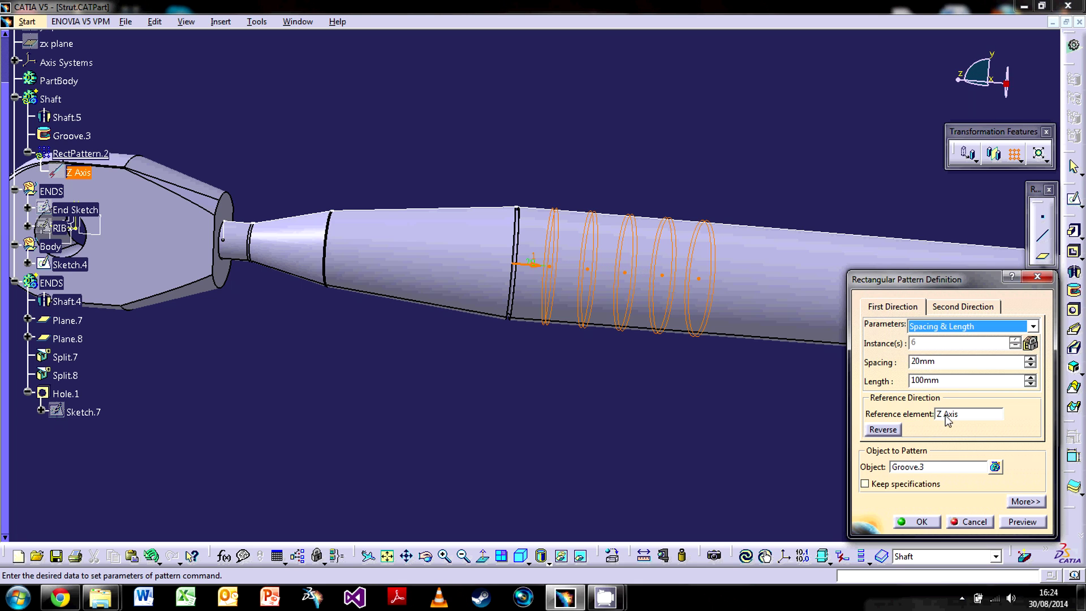
click(956, 326)
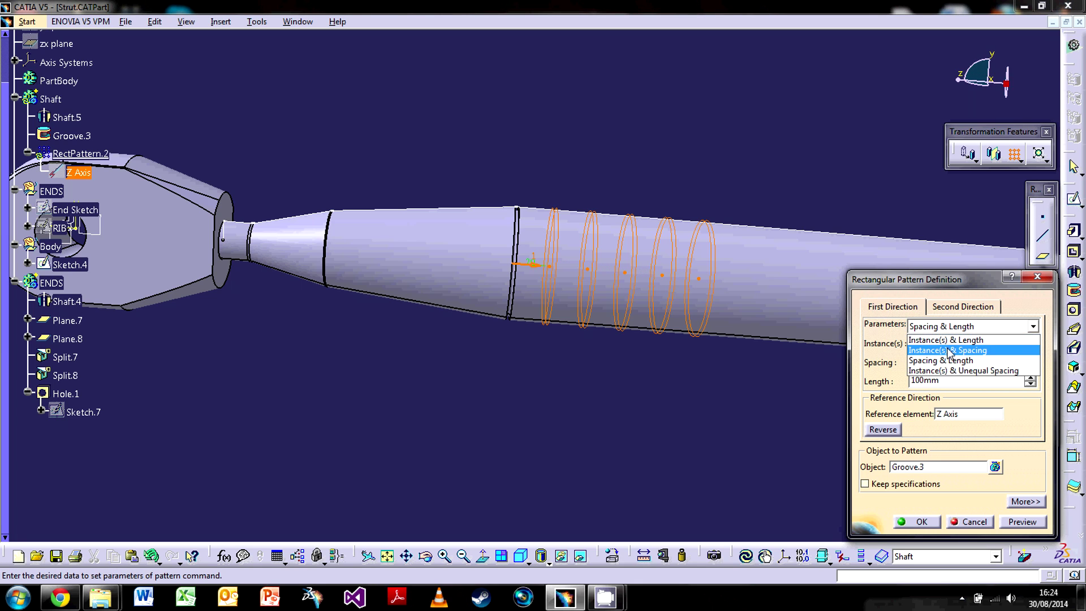
click(949, 351)
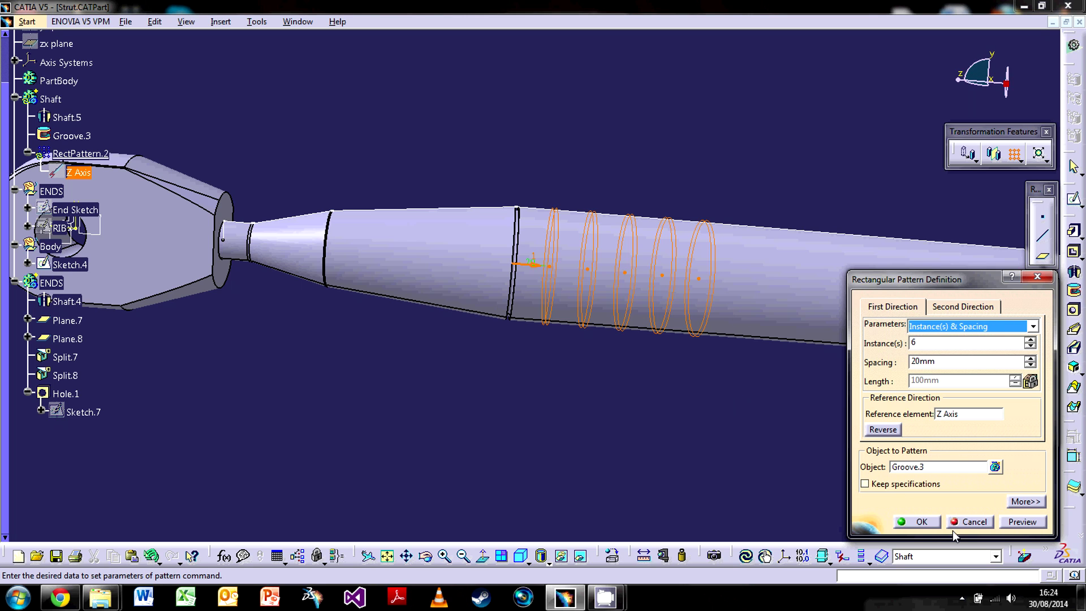
click(916, 522)
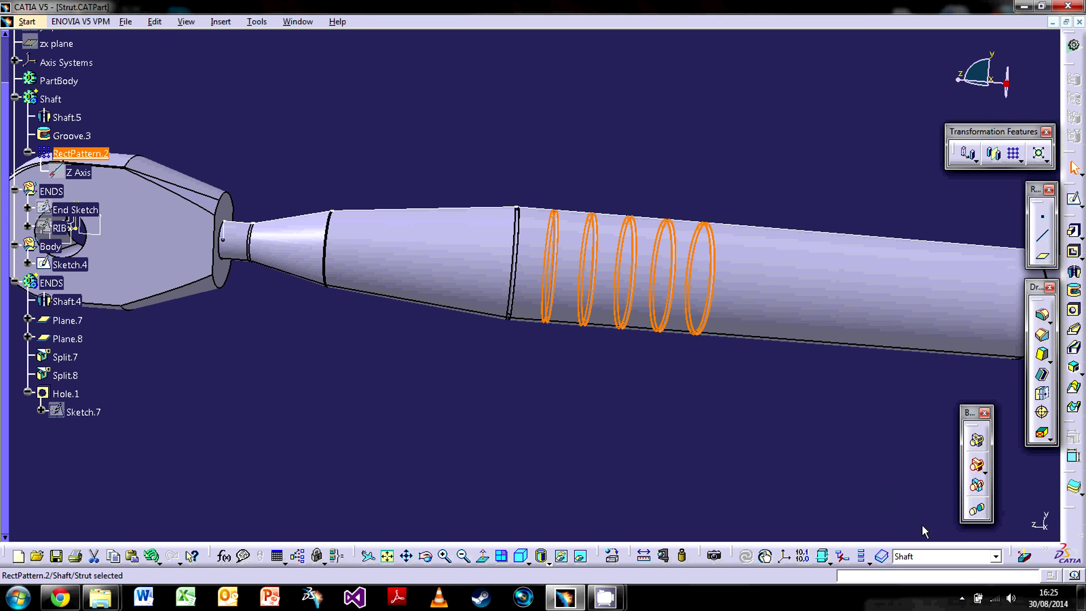
Change the RIB sketch support so its origin is the middle point of edge Sketch.4/Edge.1
middle_drag(780, 425, 658, 379)
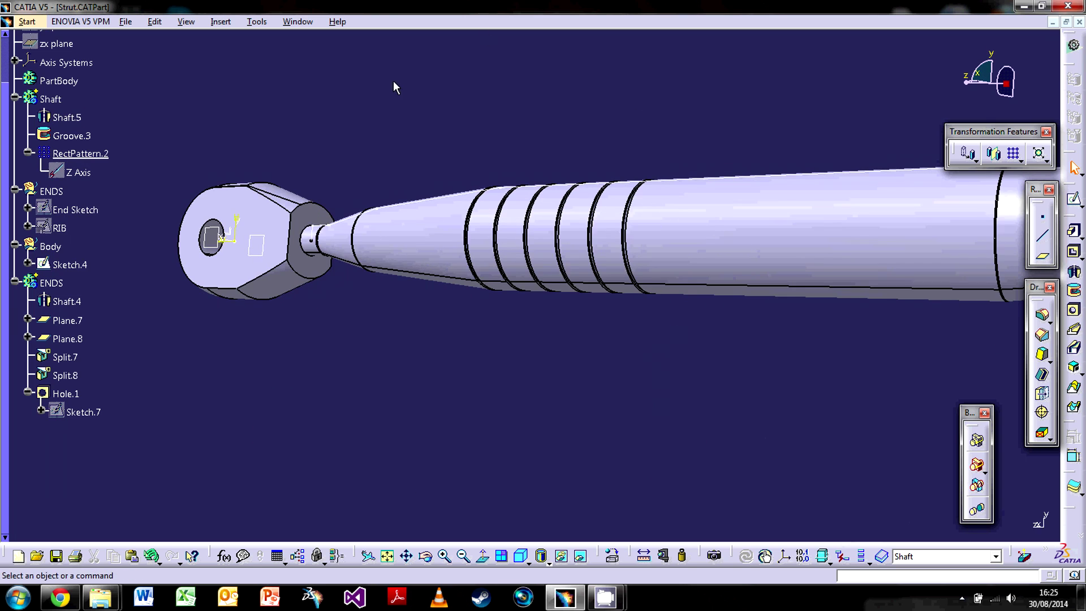
middle_drag(577, 317, 618, 401)
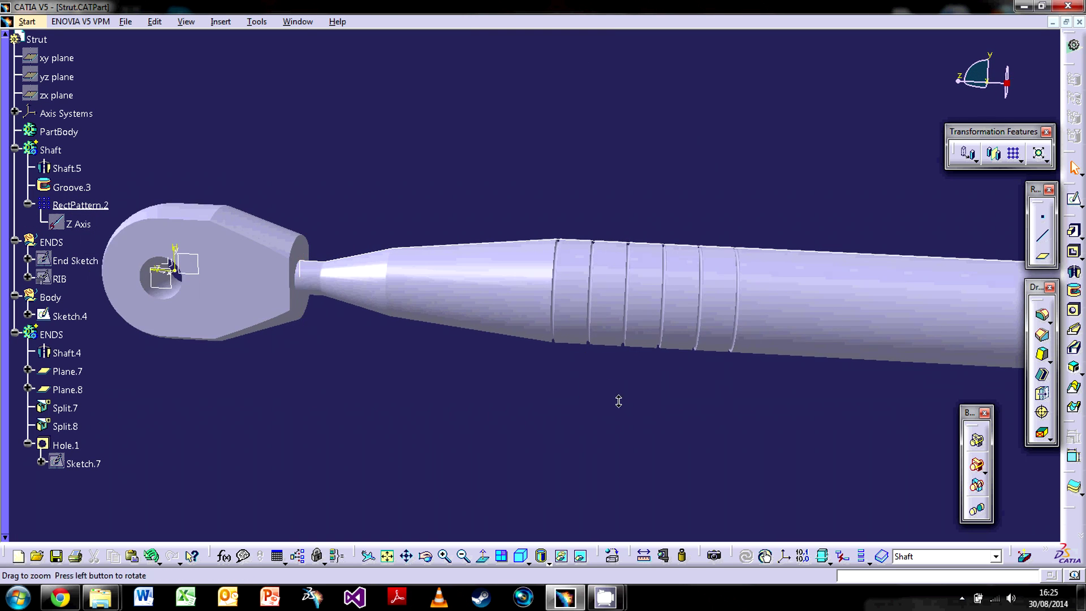
middle_drag(762, 385, 652, 381)
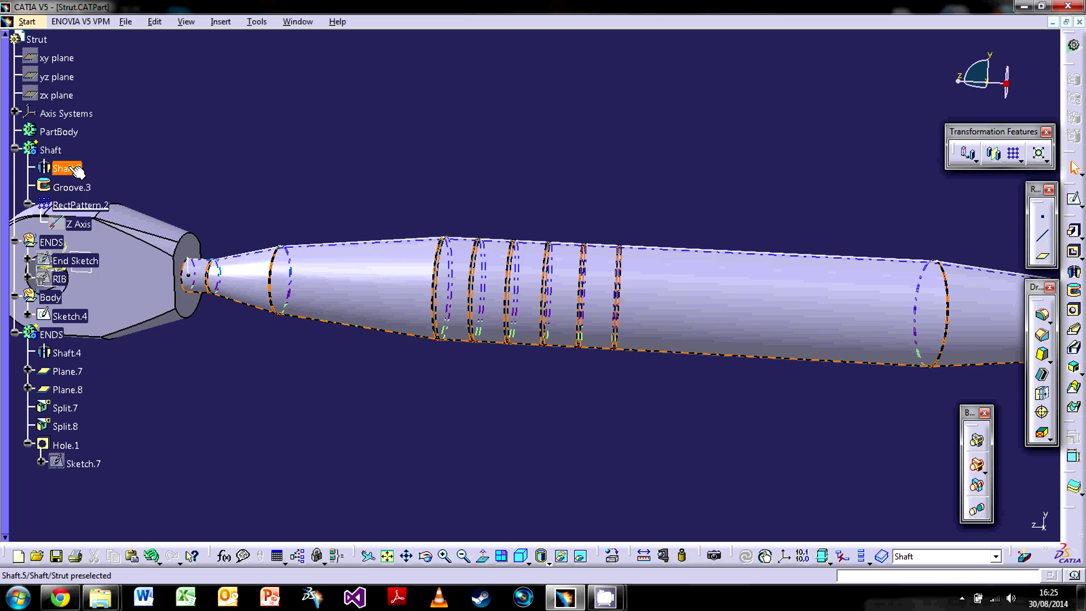
right_click(55, 282)
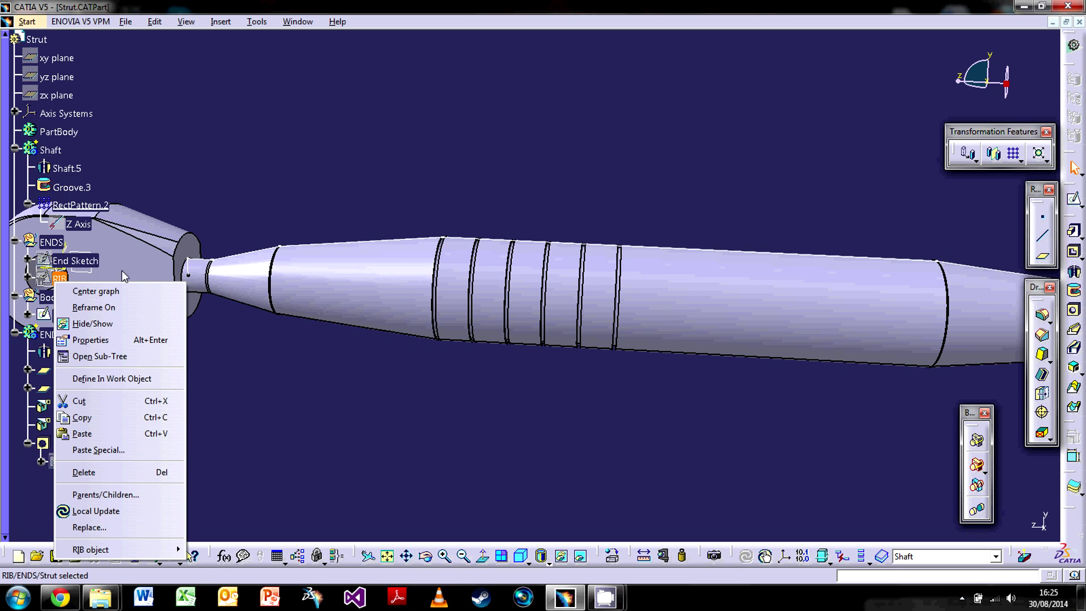
mouse_move(147, 549)
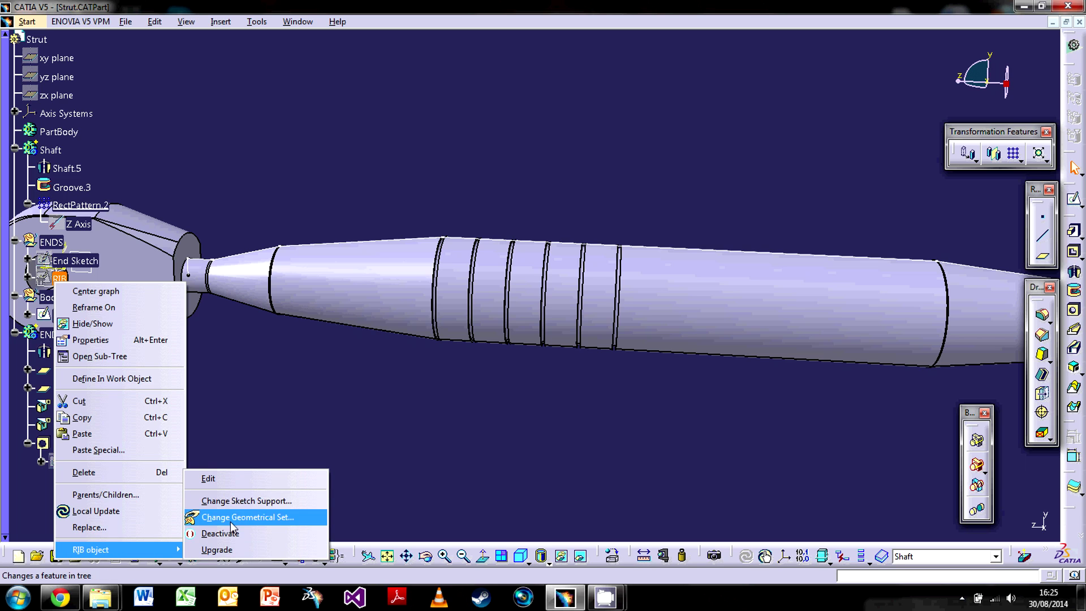
click(239, 505)
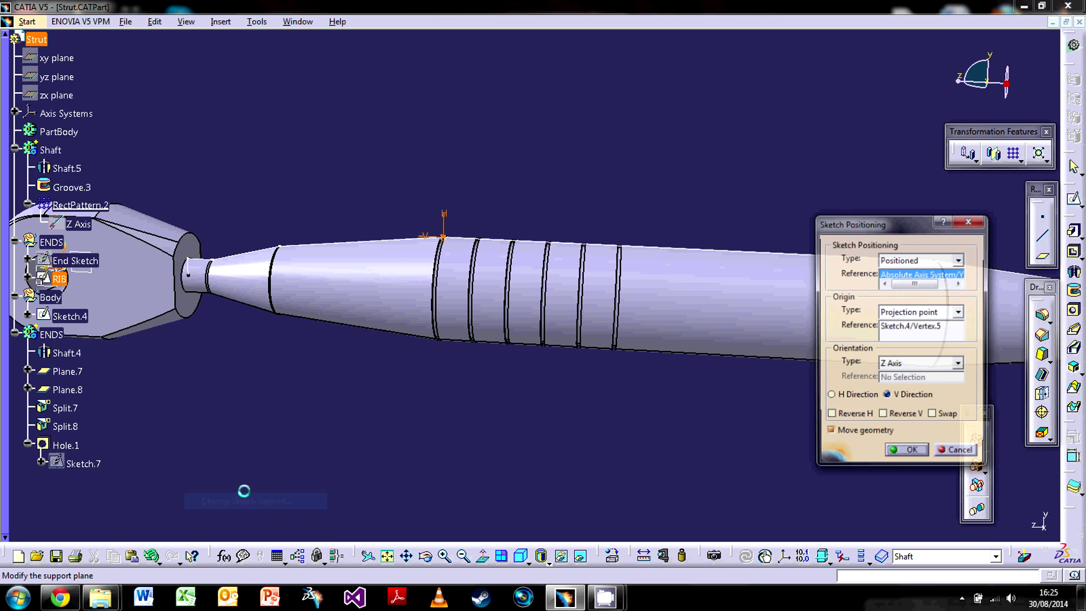
click(904, 332)
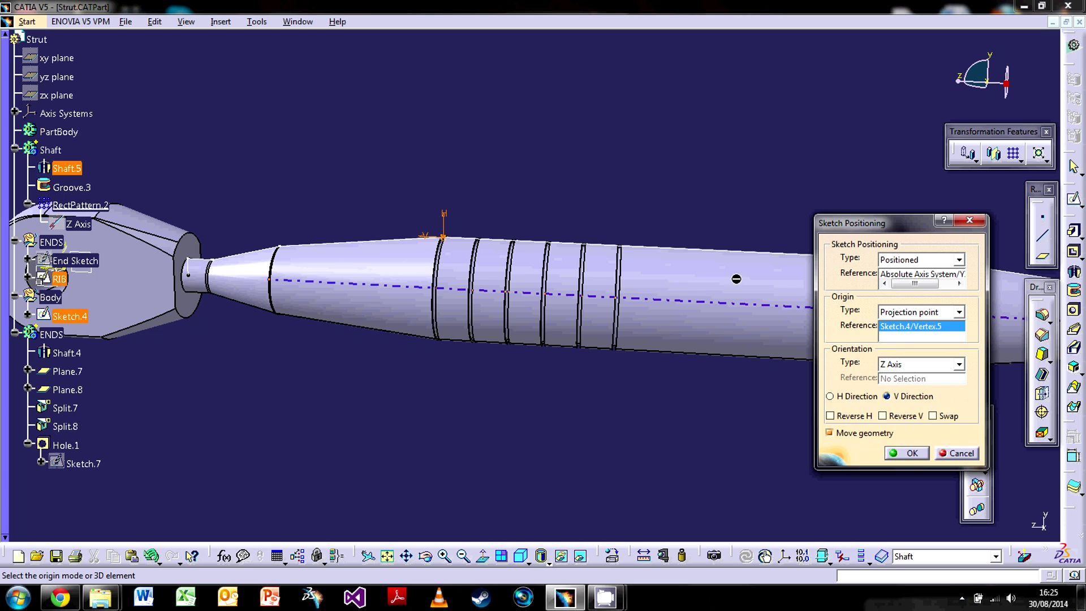
click(959, 312)
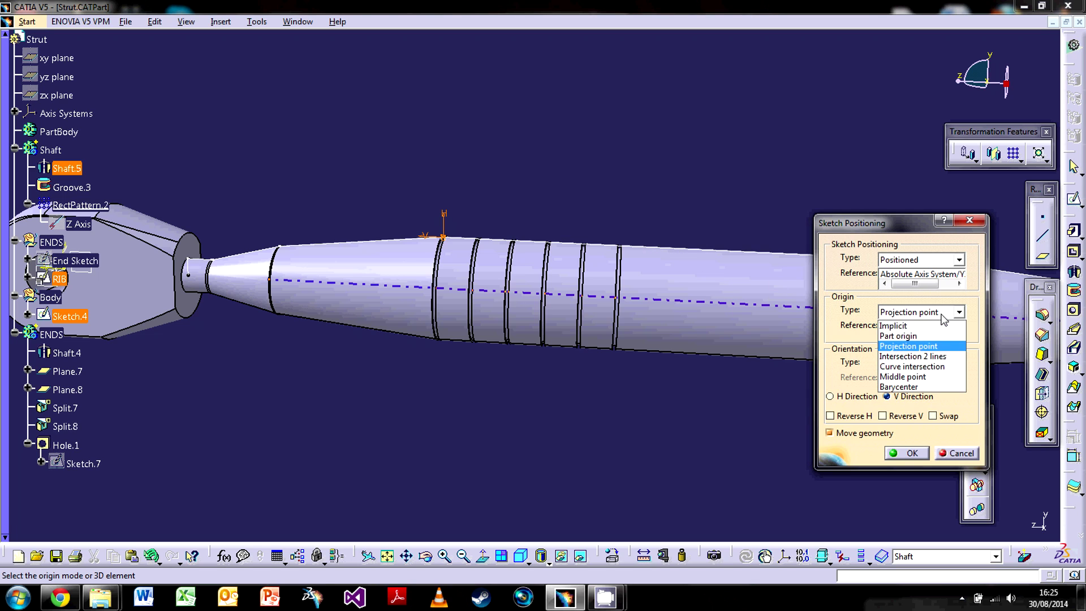
click(910, 377)
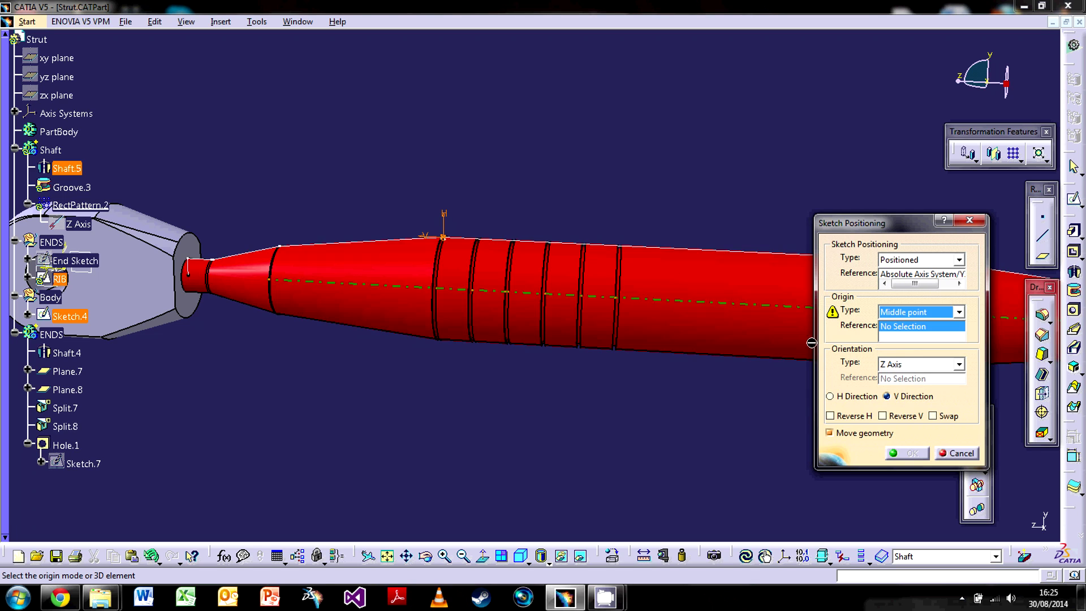
click(665, 251)
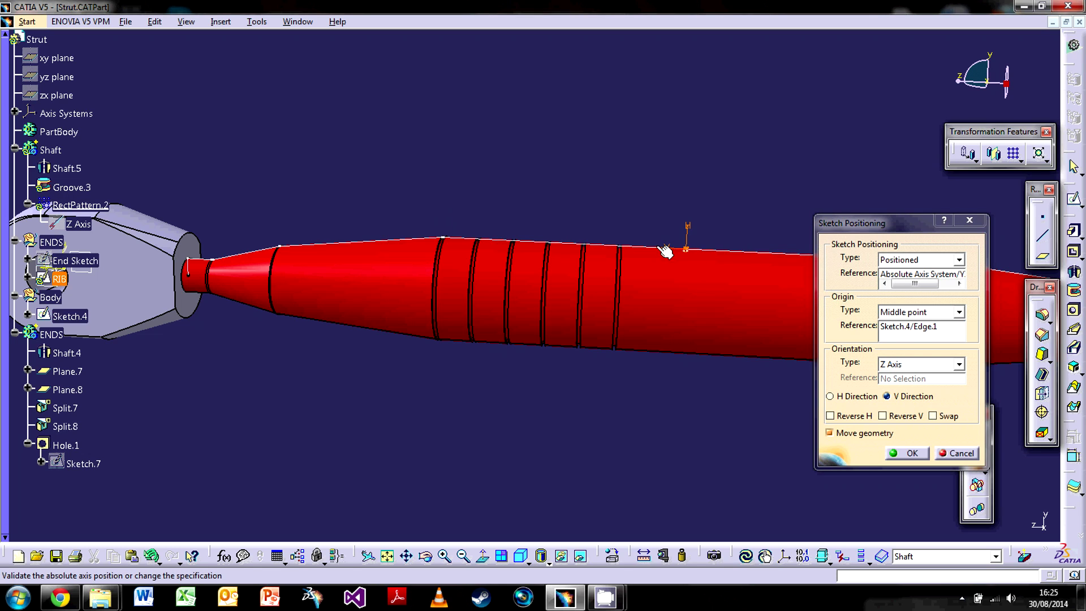
click(905, 454)
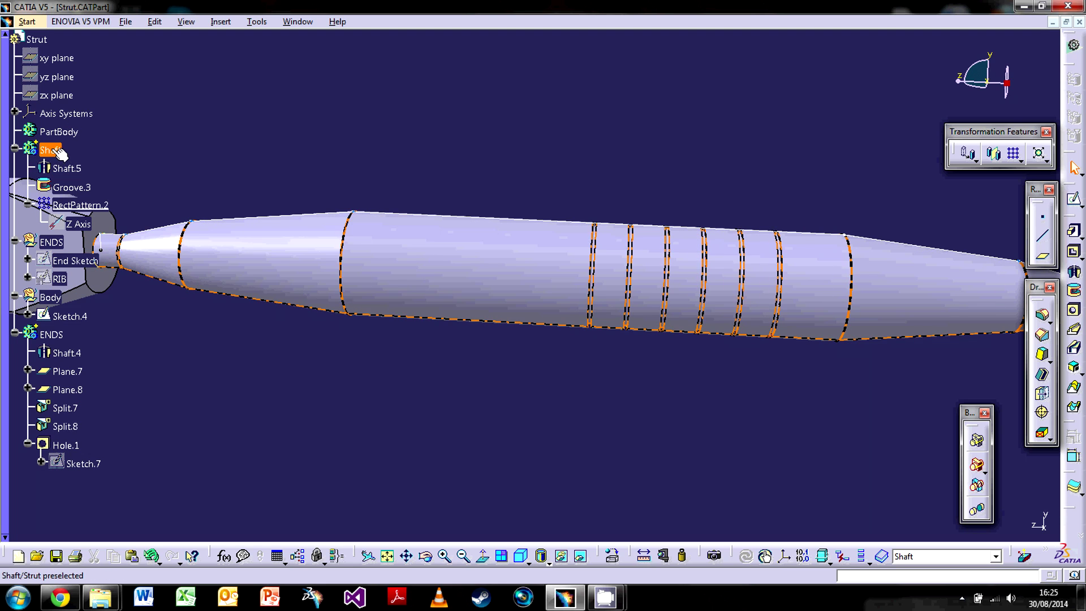
Set the ENDS node as the in-work object via Define In Work Object
right_click(50, 149)
click(105, 246)
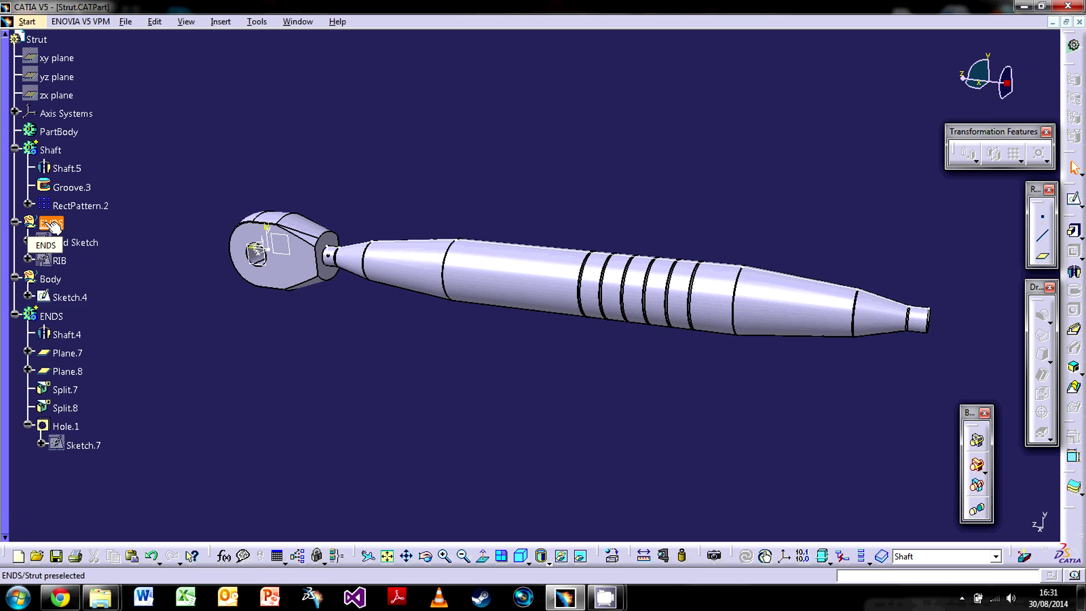
Create a plane normal to the Sketch.4 curve at its default middle point
click(1044, 259)
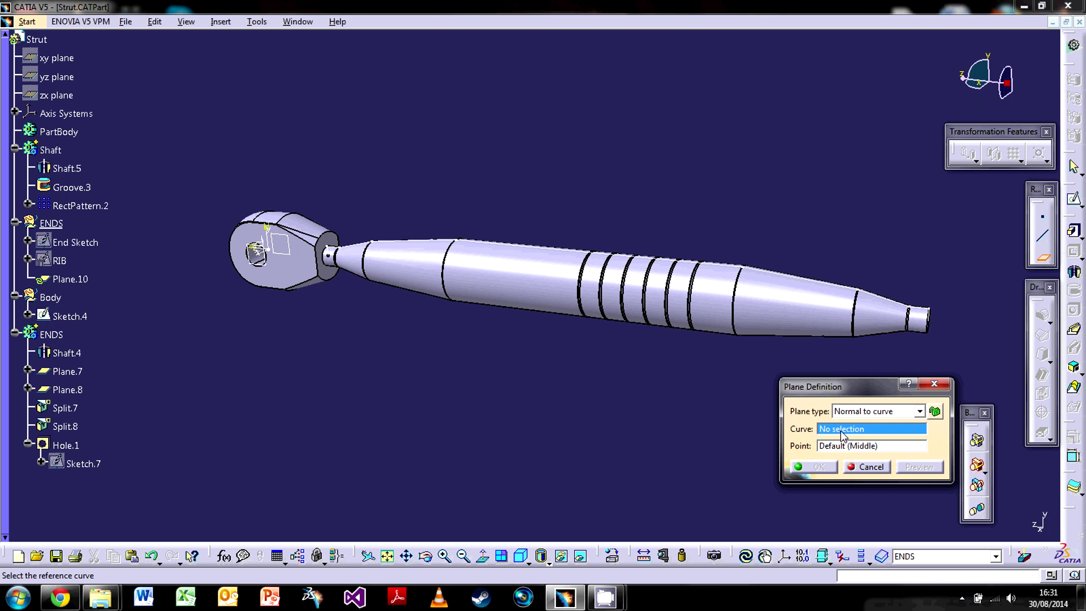
click(563, 256)
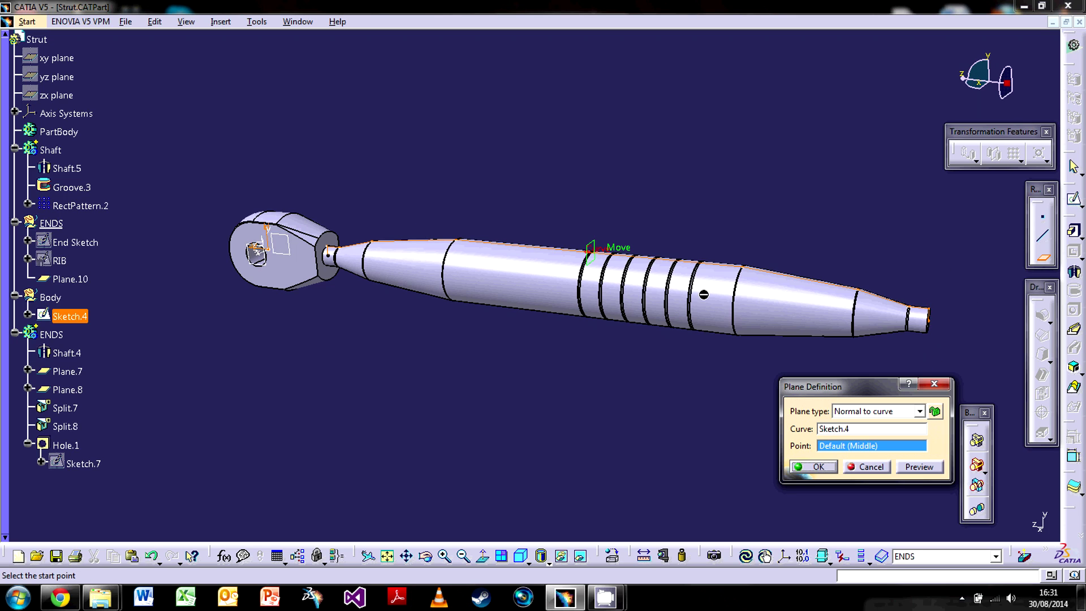
click(815, 467)
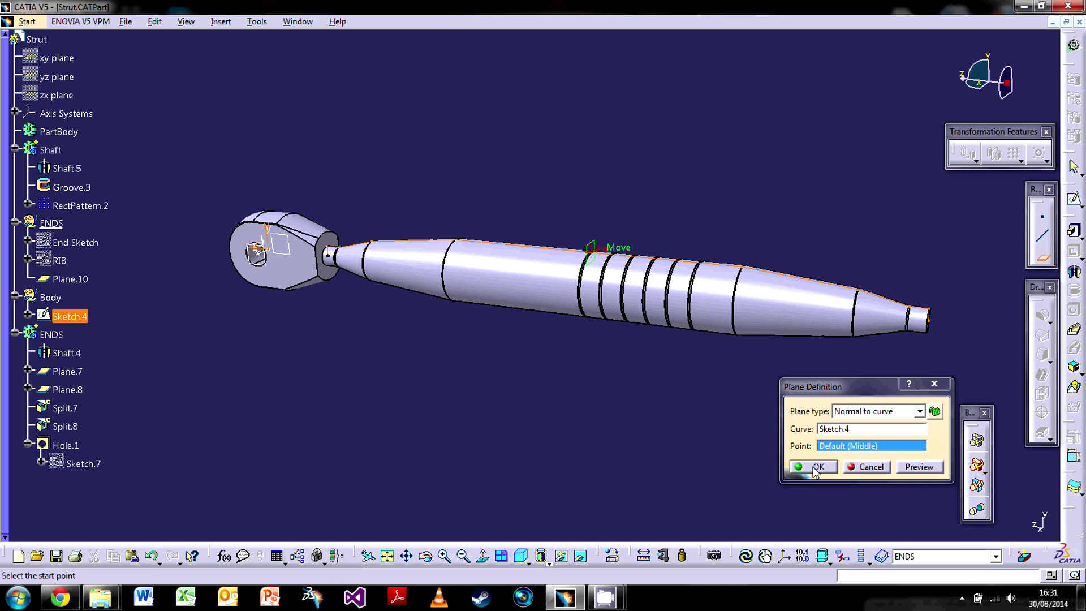
right_click(51, 335)
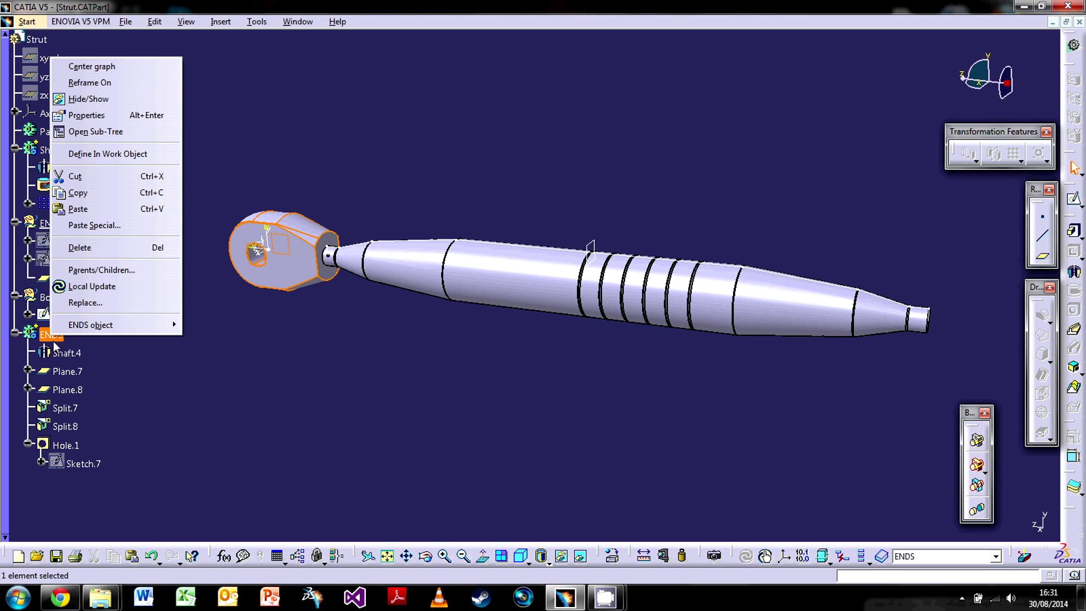
click(102, 154)
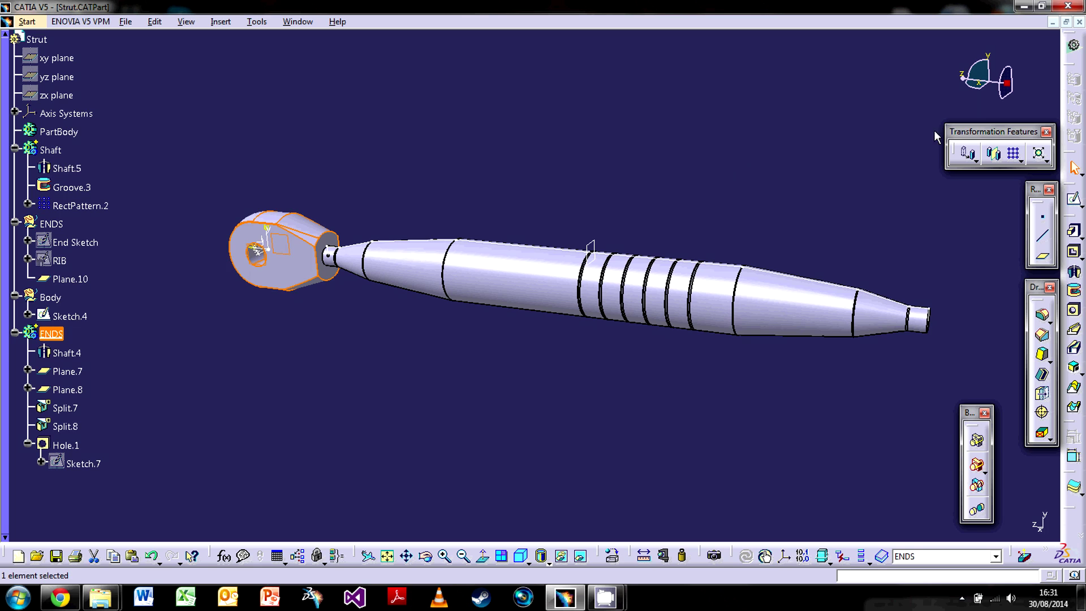
click(1000, 160)
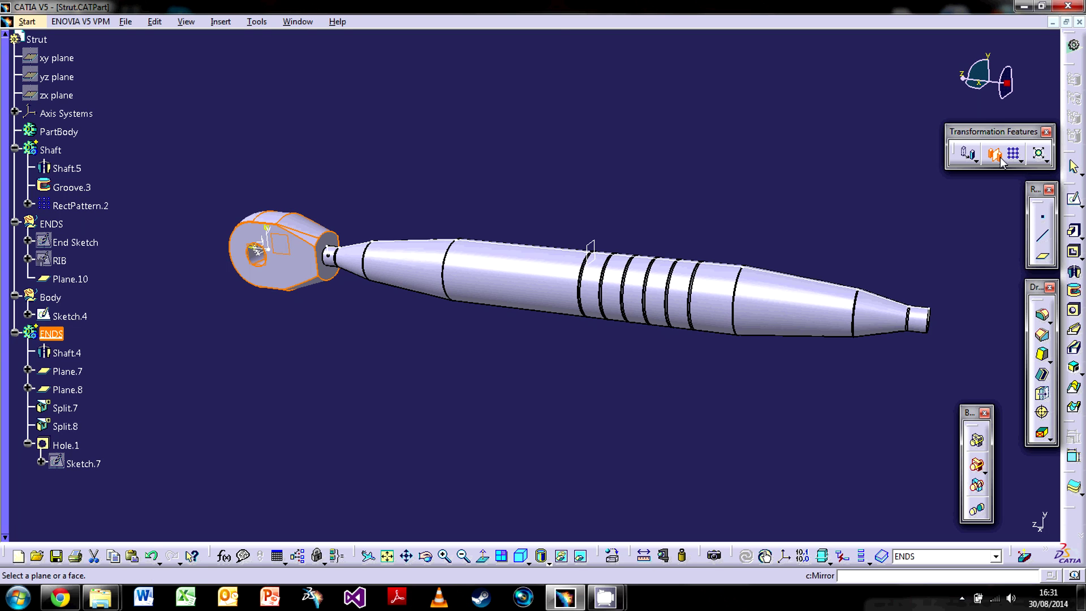
click(610, 240)
middle_drag(736, 333, 701, 369)
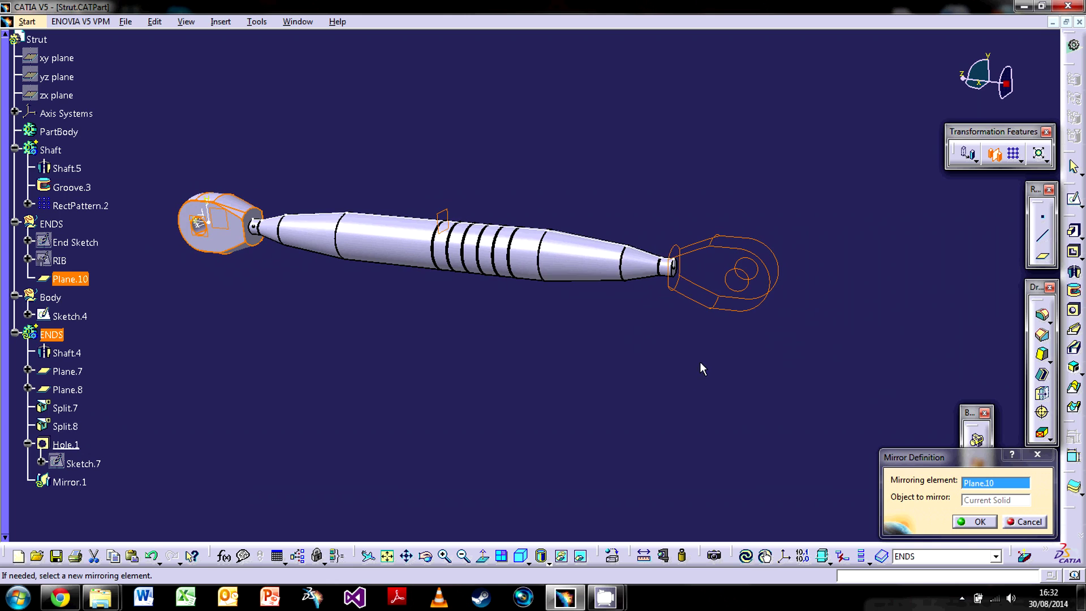
click(976, 523)
mouse_move(638, 383)
middle_down()
mouse_move(528, 358)
mouse_move(674, 331)
middle_up()
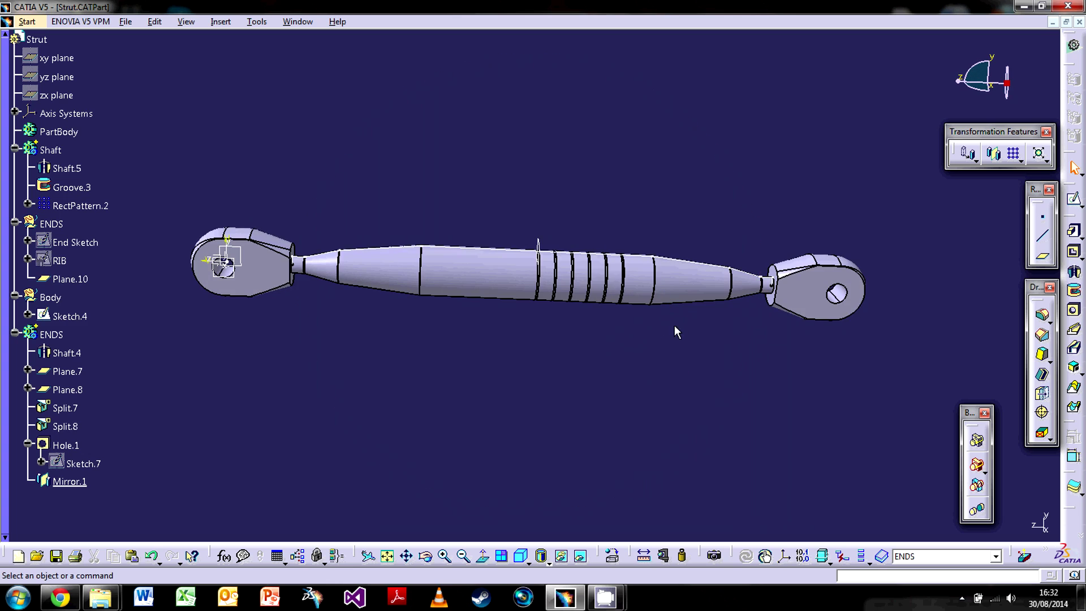
middle_drag(417, 338, 504, 235)
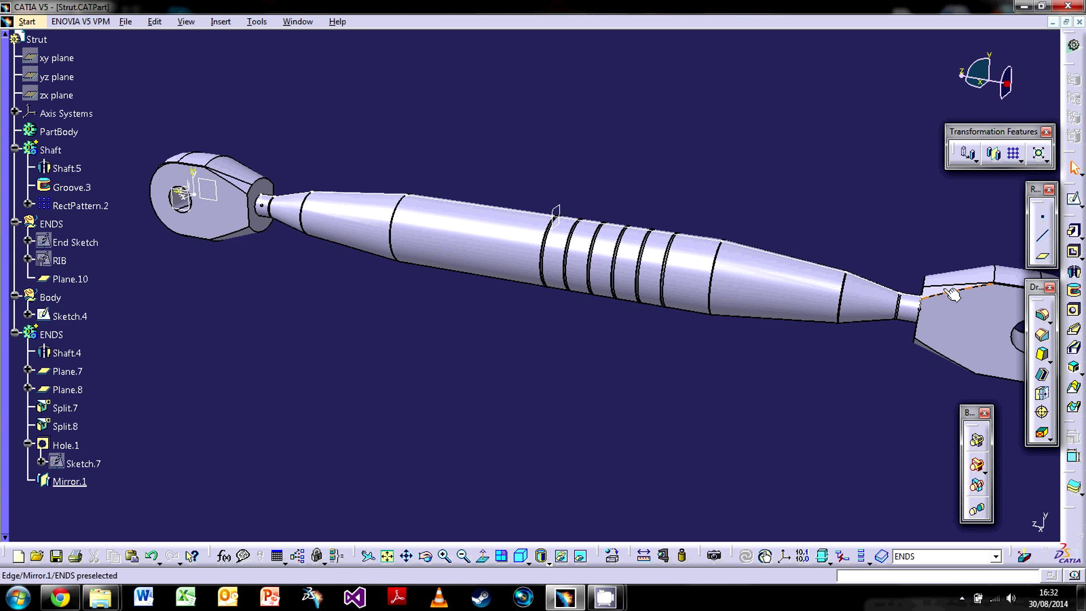
Cancel the failed edge fillet attempt and define Shaft as the in-work body
click(1049, 320)
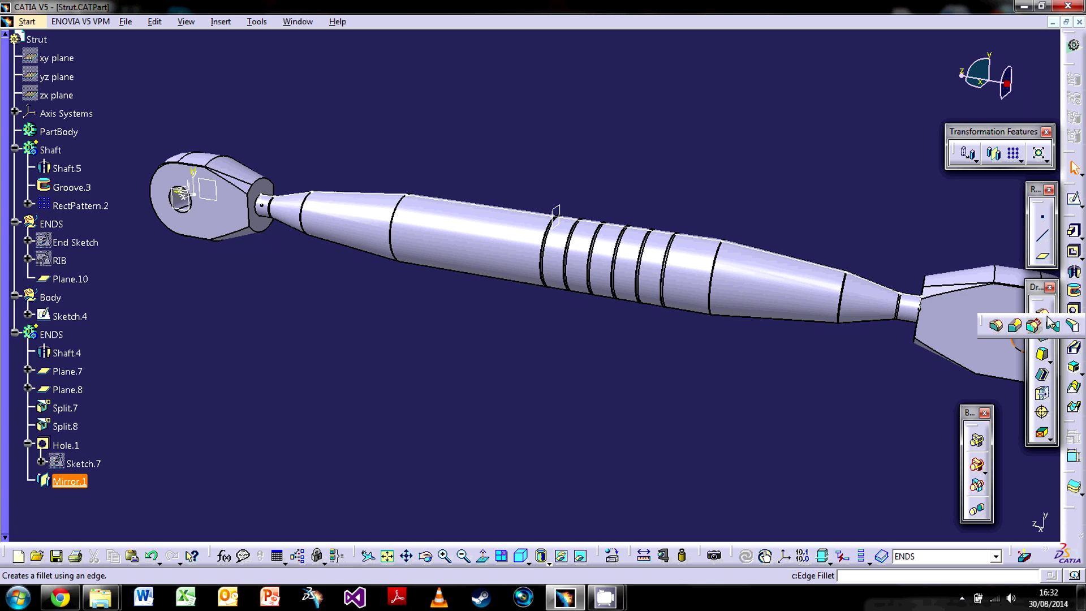
click(997, 327)
middle_drag(348, 355, 515, 283)
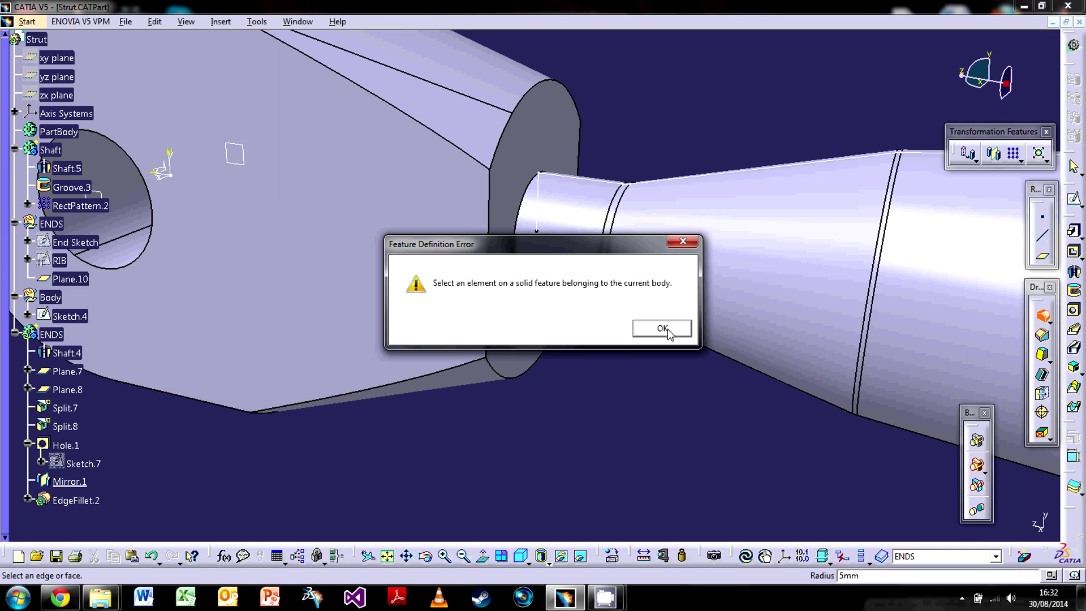
click(662, 329)
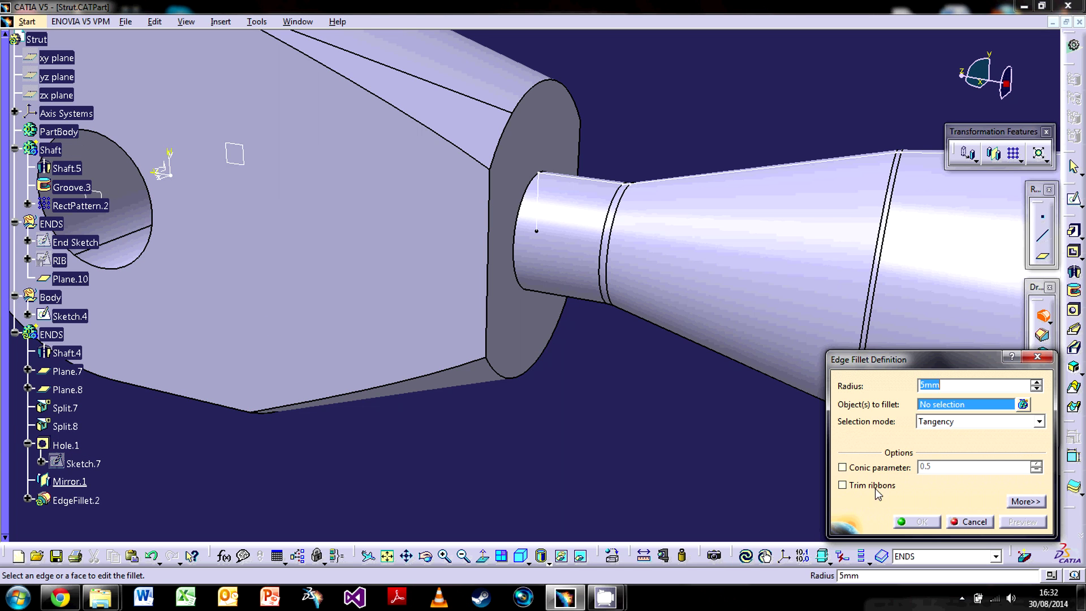
click(969, 521)
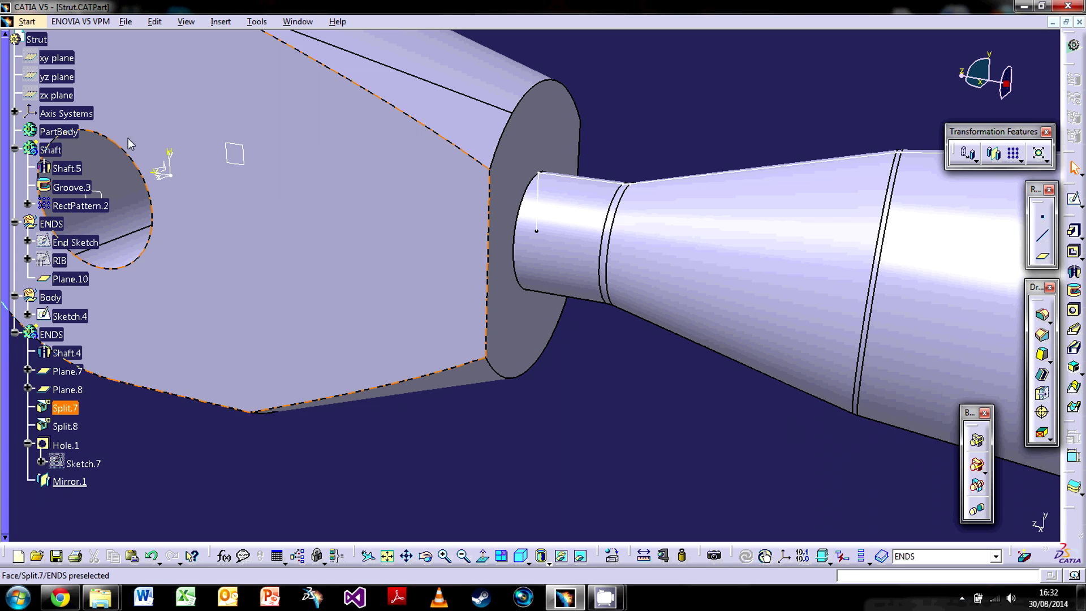
right_click(51, 150)
click(111, 249)
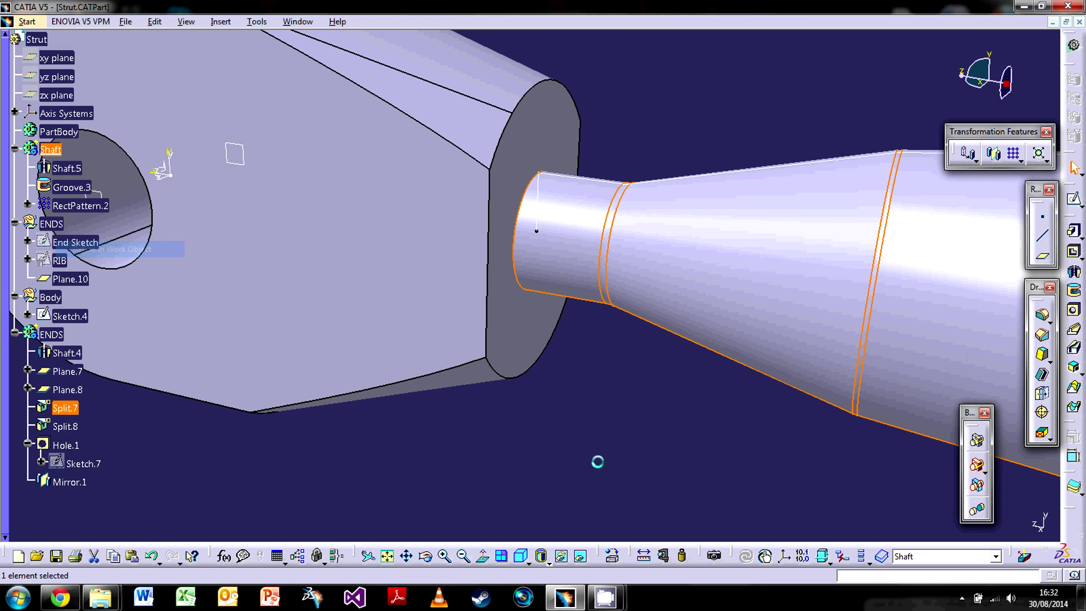
Apply a 5mm edge fillet to the neck's circular edge, then undo it
click(1042, 315)
click(522, 229)
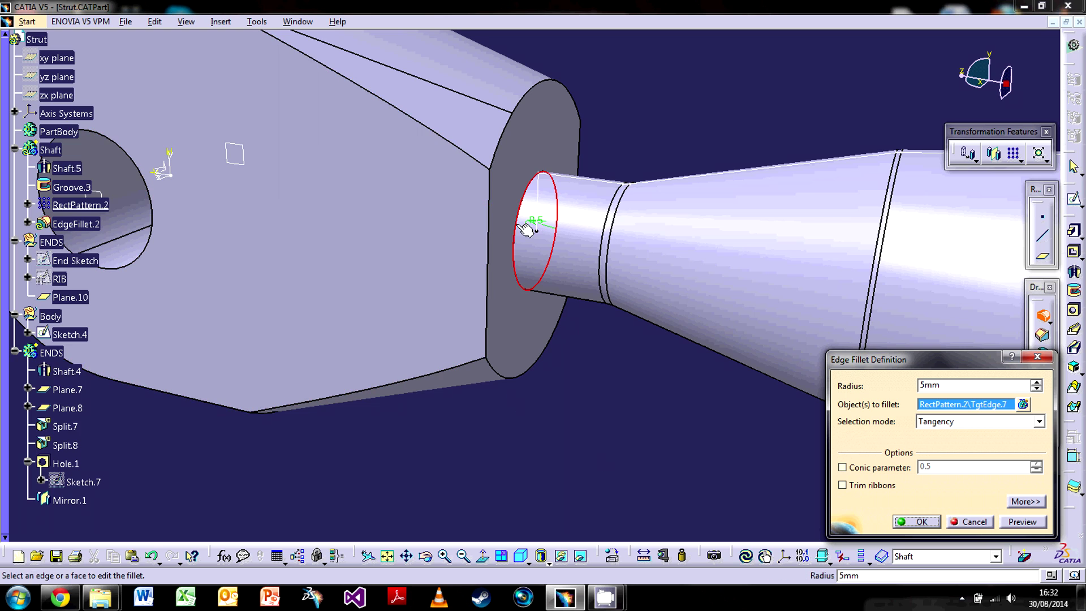
middle_drag(532, 227, 498, 270)
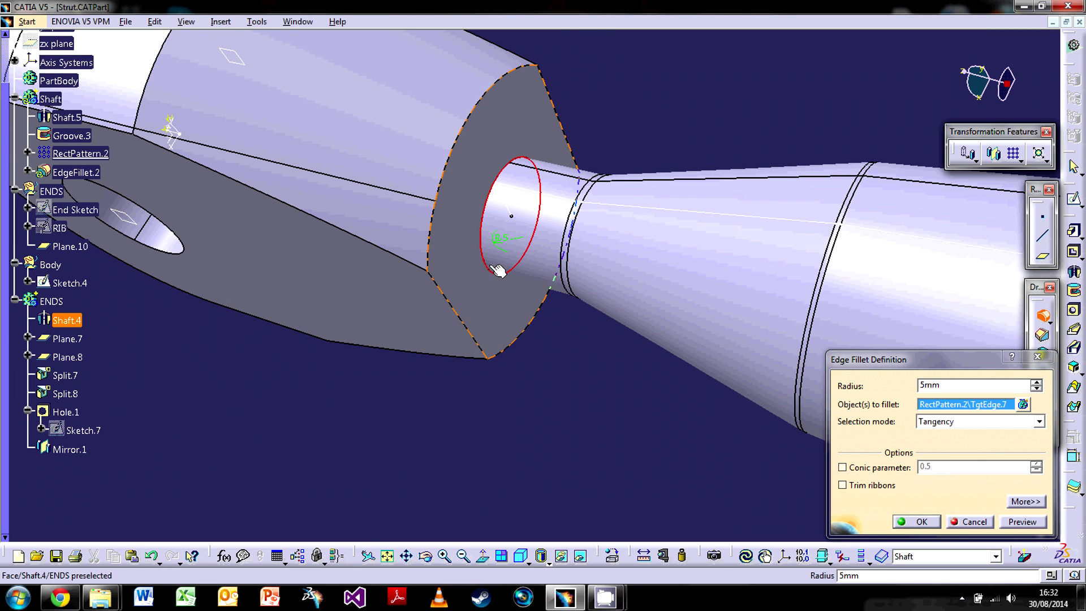
middle_drag(474, 204, 537, 368)
click(934, 520)
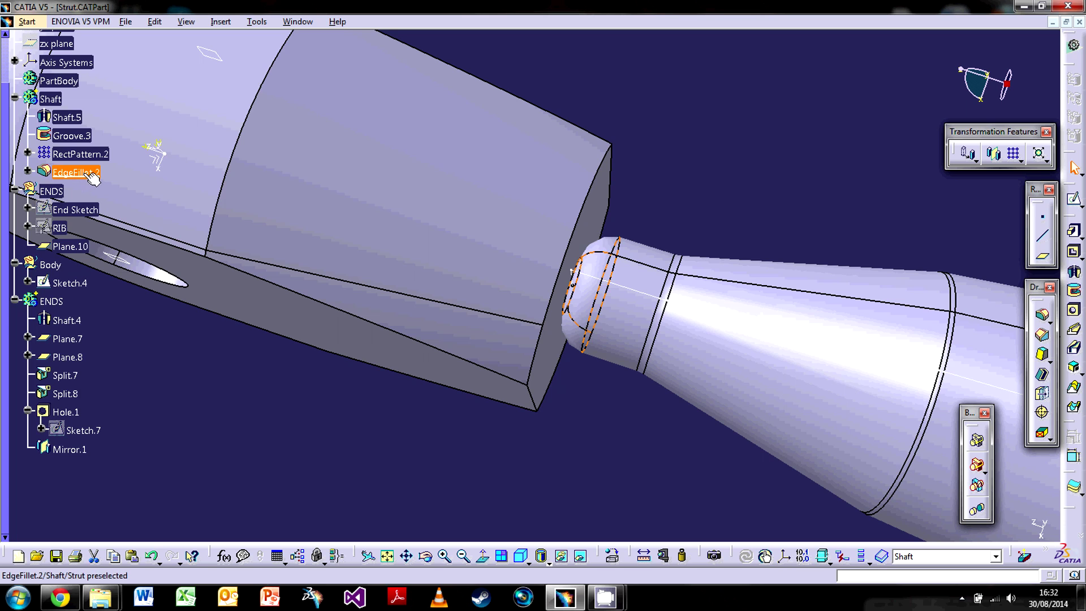
key(ctrl+z)
middle_drag(594, 392, 565, 356)
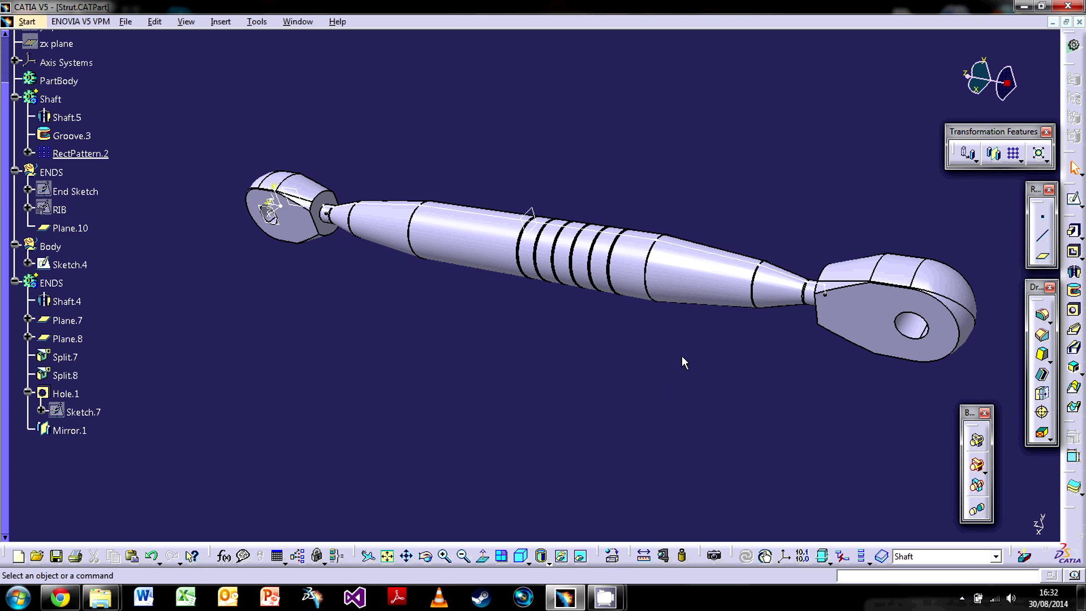
Open the Assemble dialog from the Body toolbar's Add flyout, after cancelling an Add attempt
middle_drag(682, 363, 624, 352)
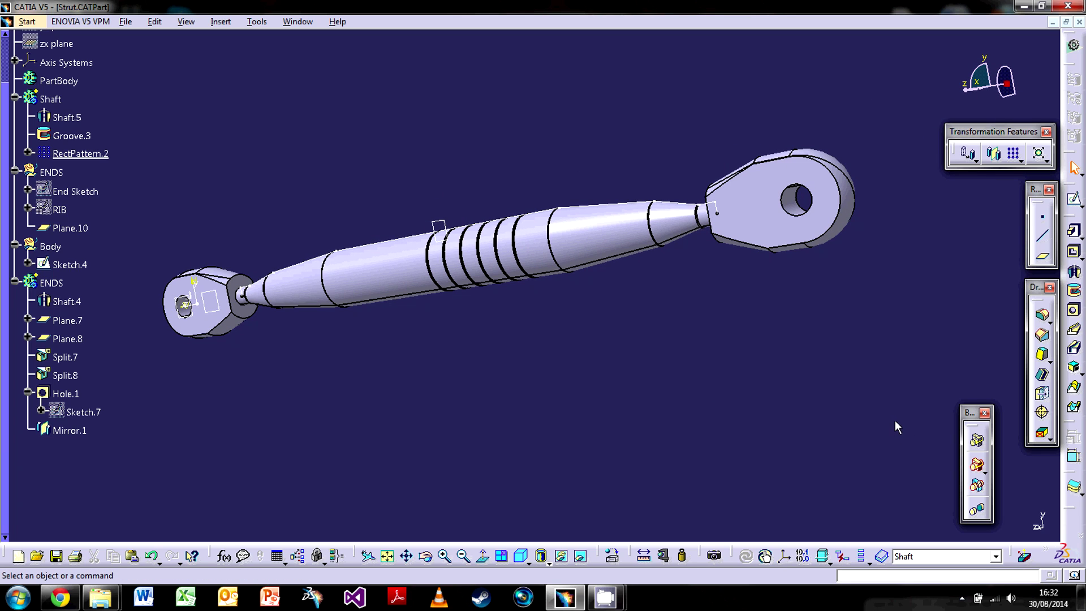
click(978, 465)
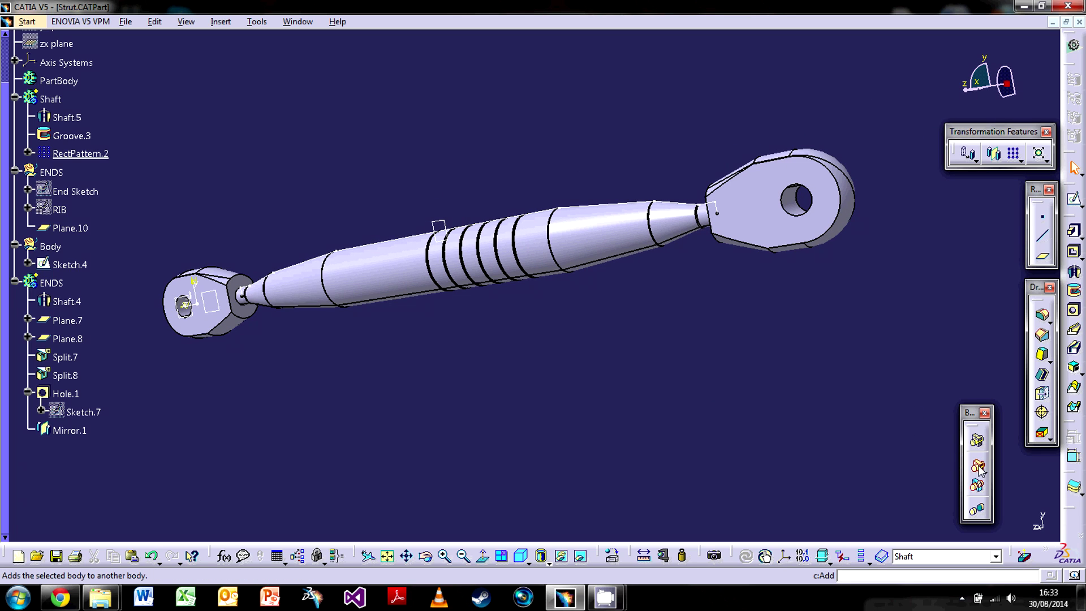
key(Escape)
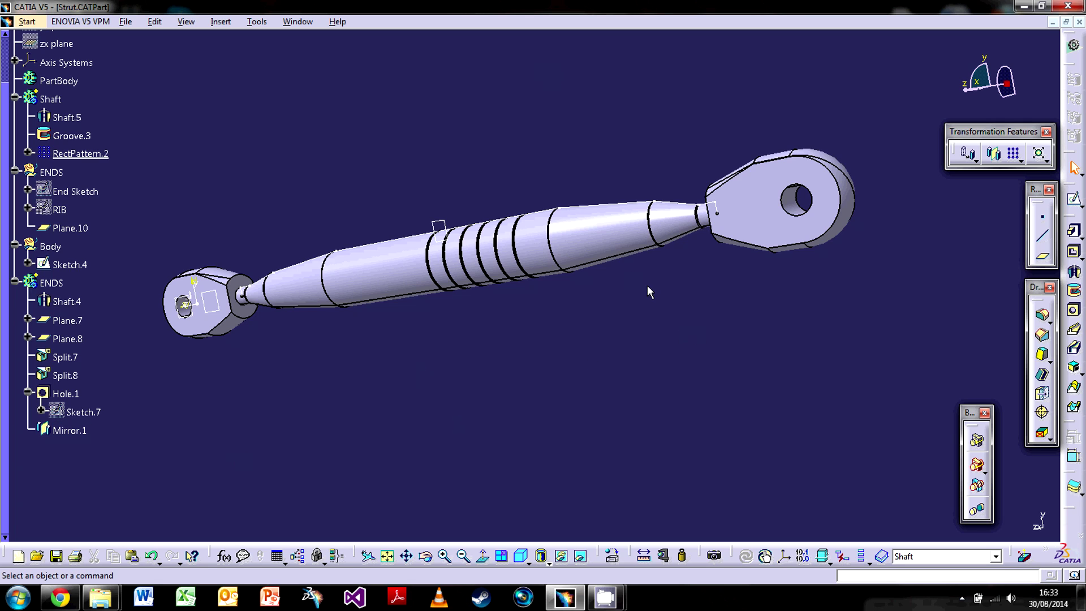
middle_drag(649, 286, 524, 392)
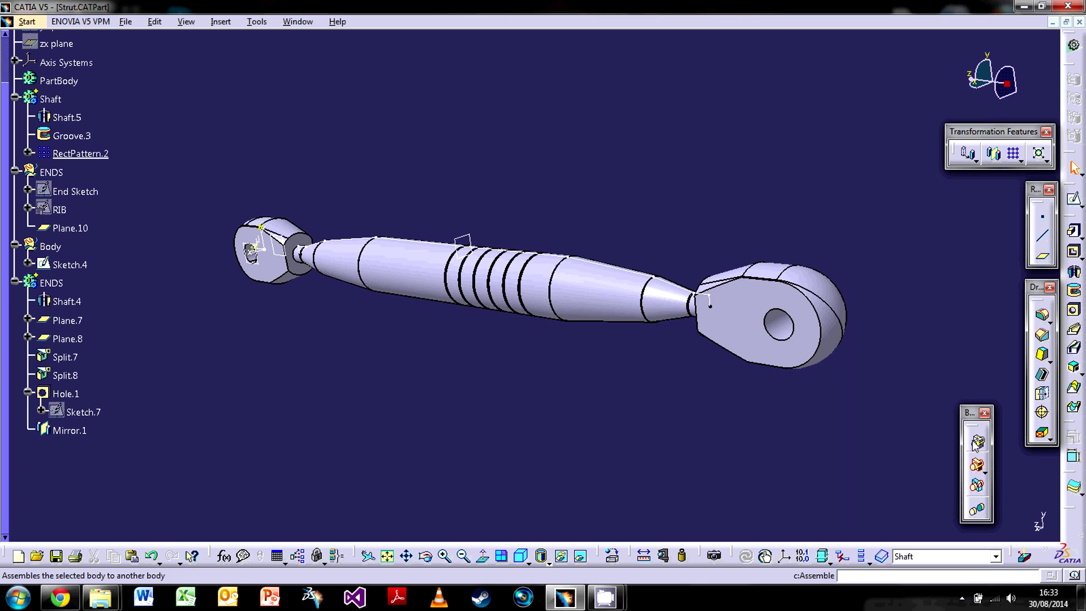
click(984, 470)
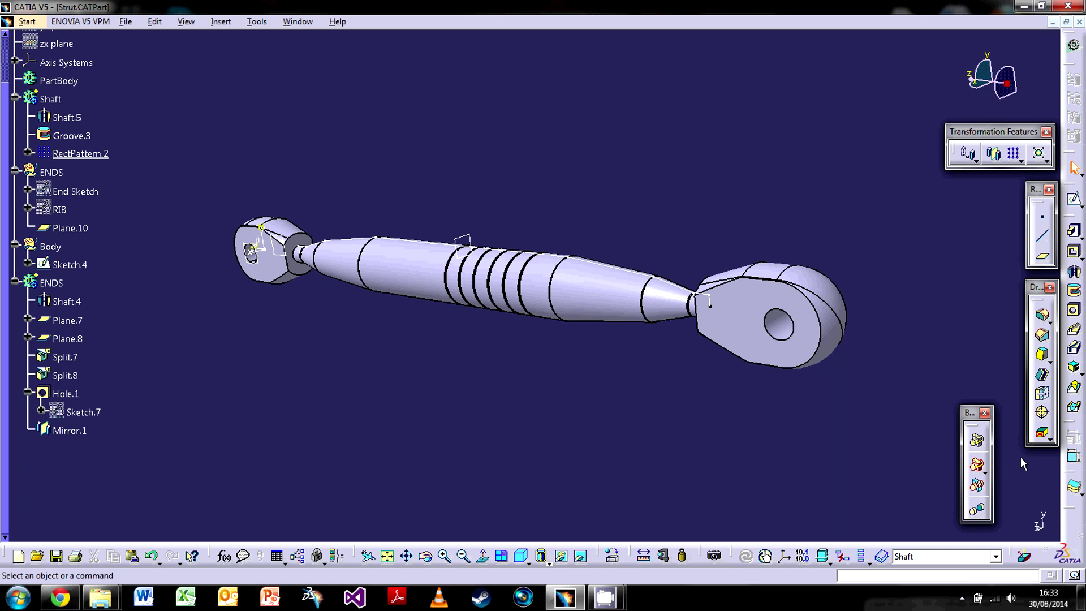
click(978, 443)
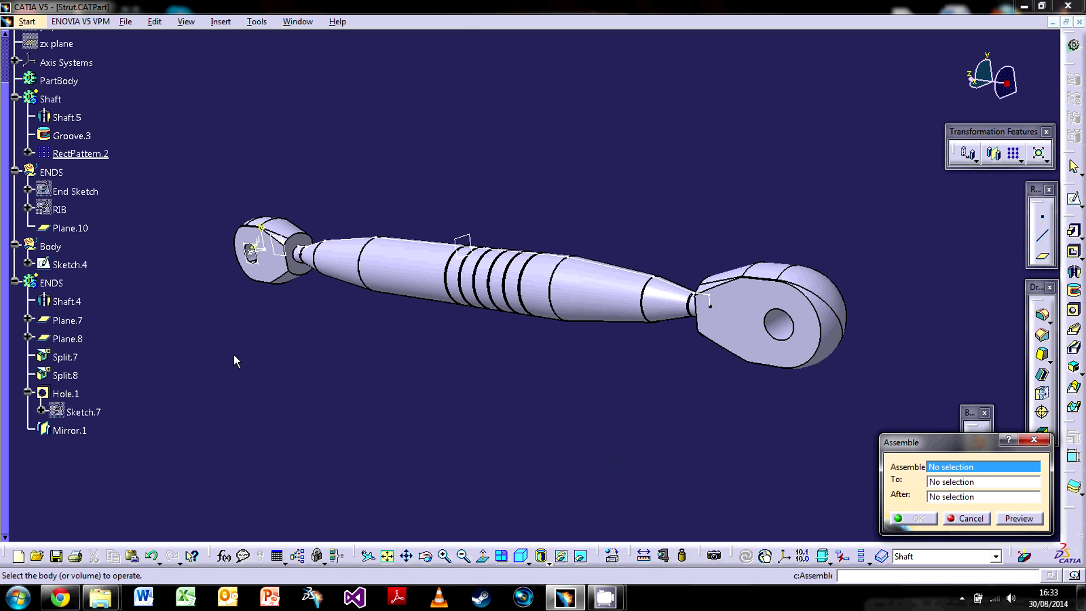
Create Assemble.1 (ENDS into Shaft) and Assemble.2 (Shaft into PartBody), then expand PartBody
click(72, 285)
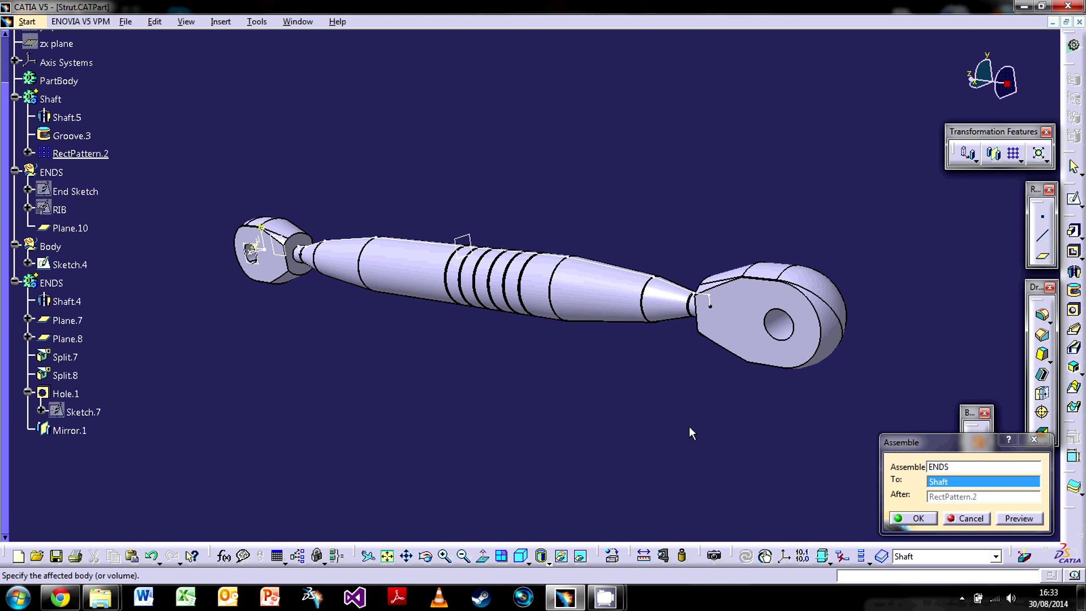
click(916, 518)
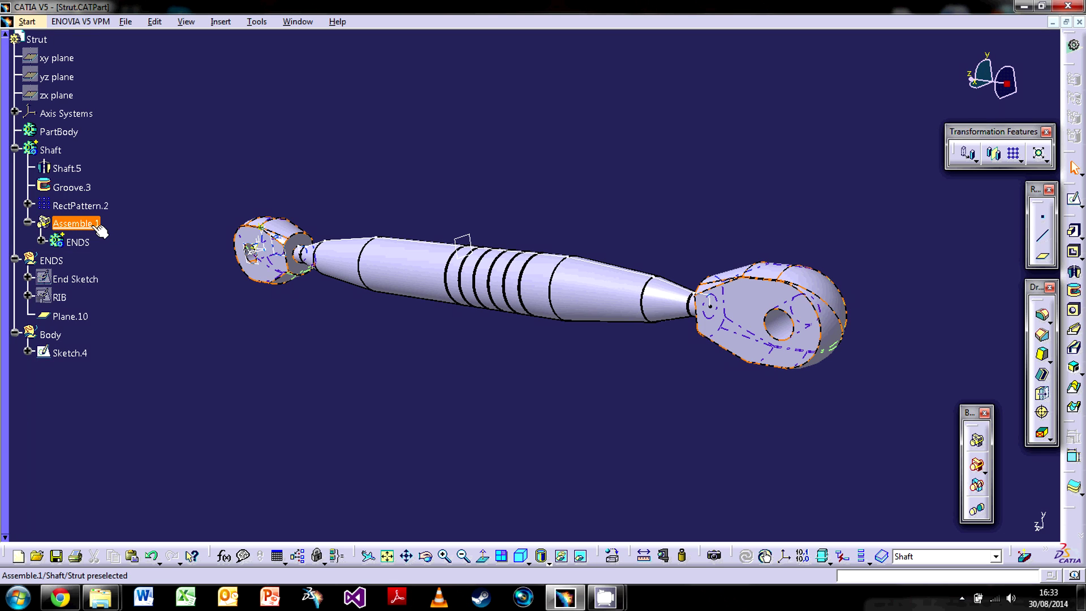
click(42, 240)
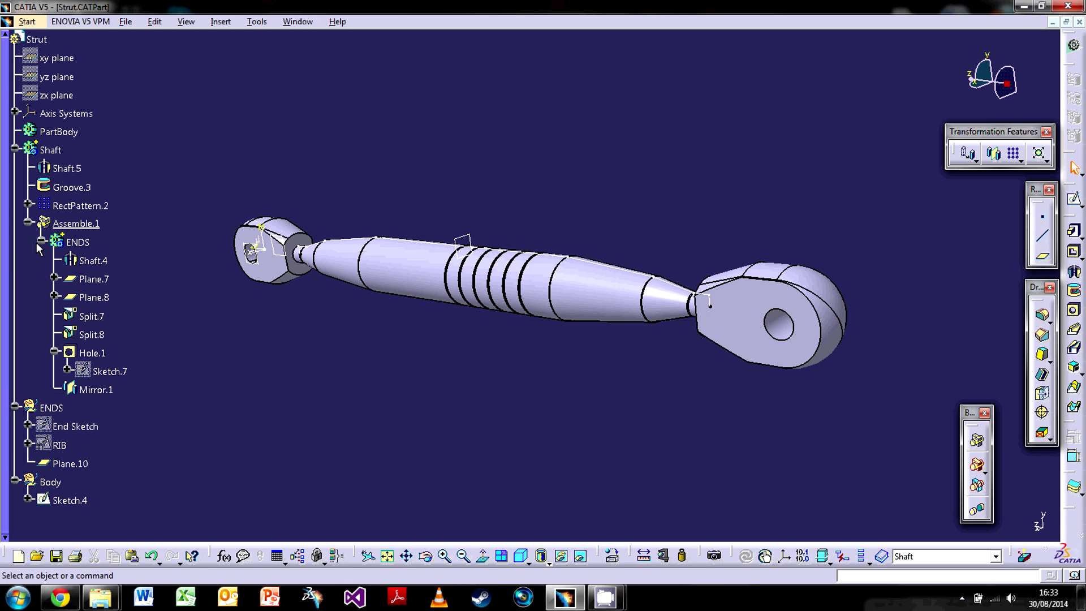
click(42, 242)
click(28, 223)
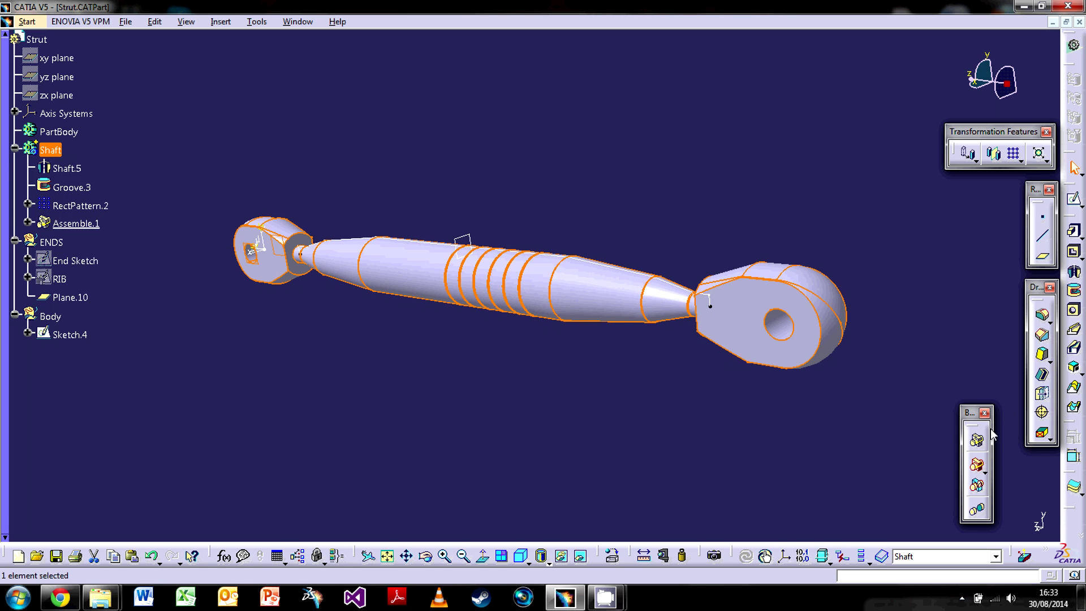
click(977, 441)
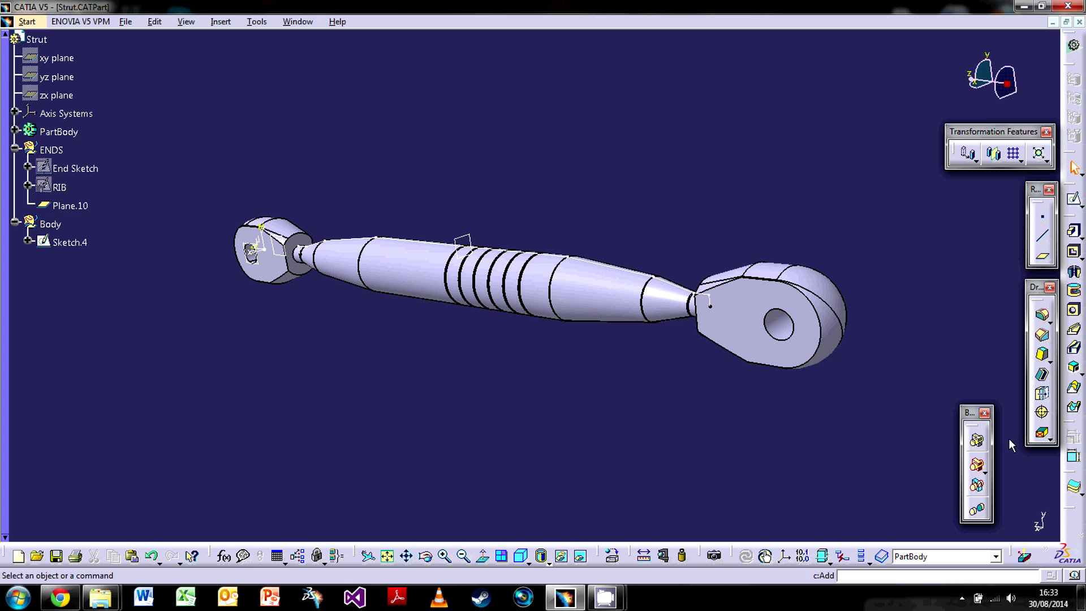
click(16, 131)
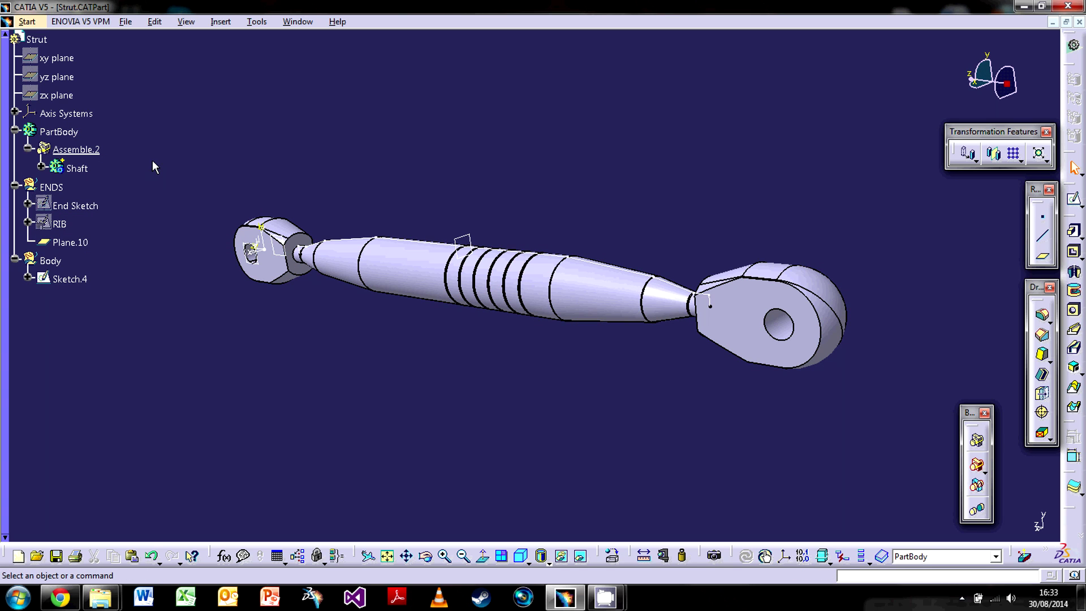
Round the circular neck edge at the strut's left end with a 5mm edge fillet
click(1042, 315)
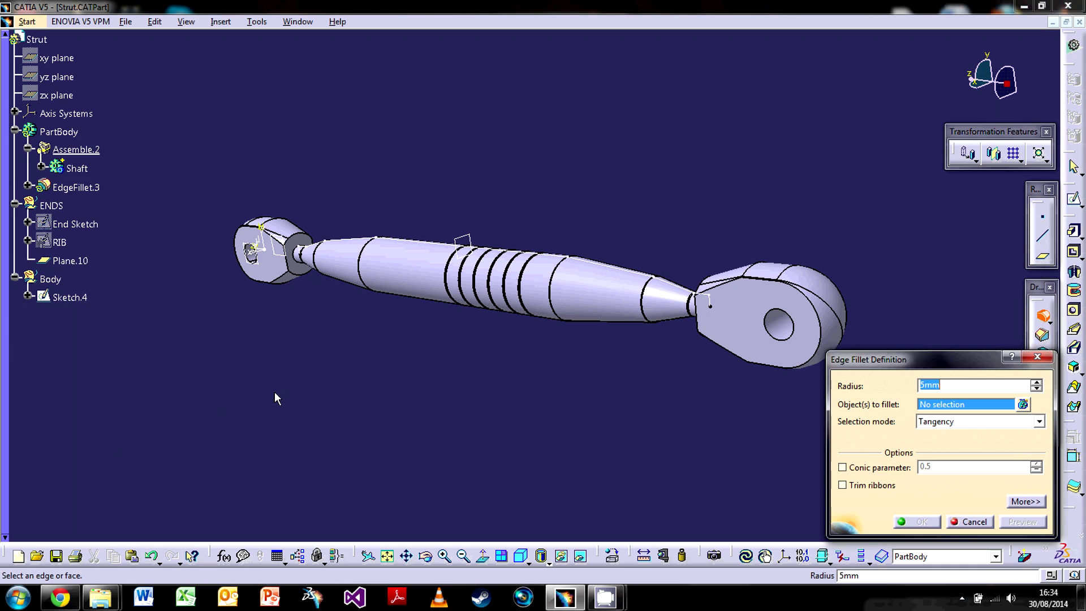
middle_drag(274, 396, 419, 188)
click(419, 188)
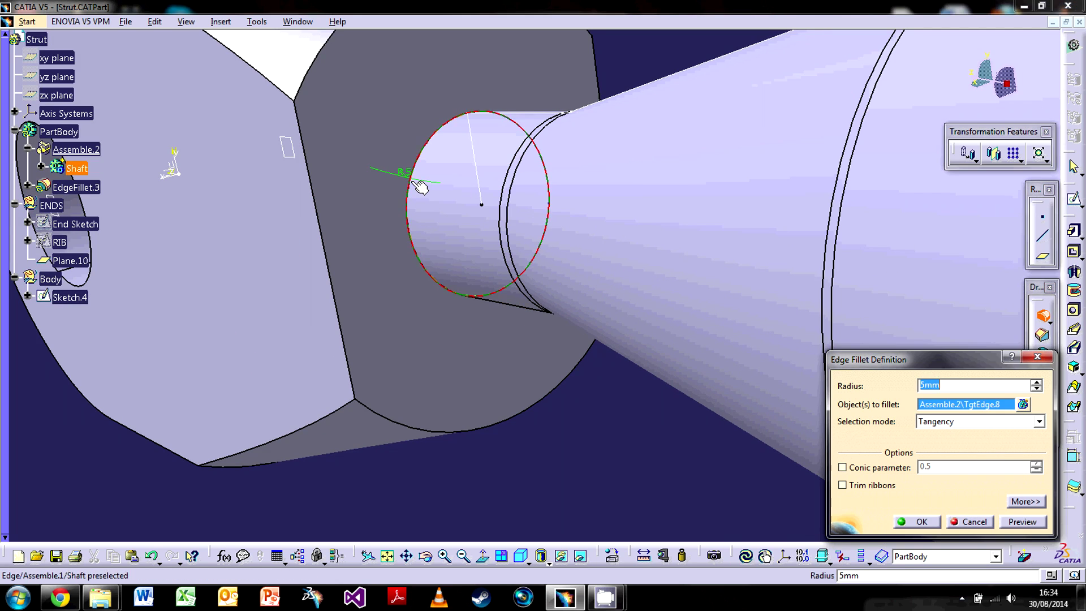
click(911, 521)
middle_drag(527, 317, 606, 402)
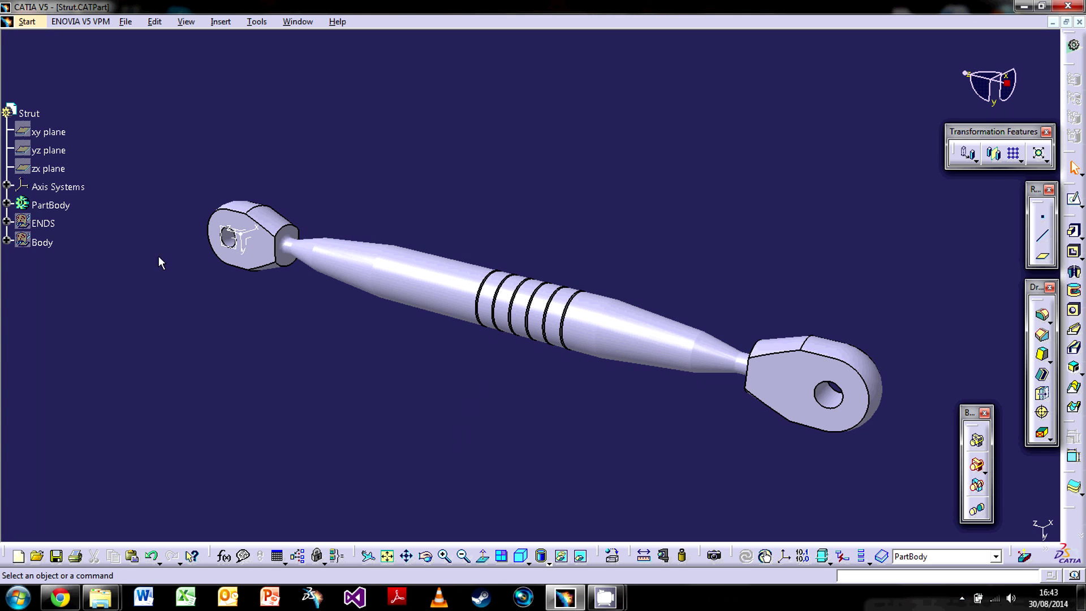
click(7, 204)
click(27, 222)
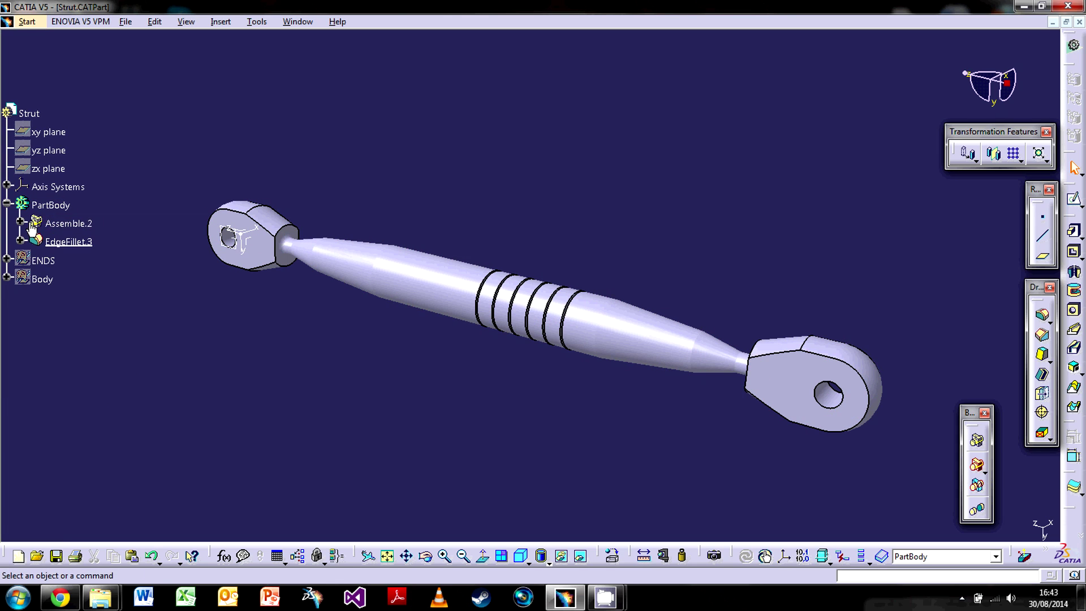
click(6, 205)
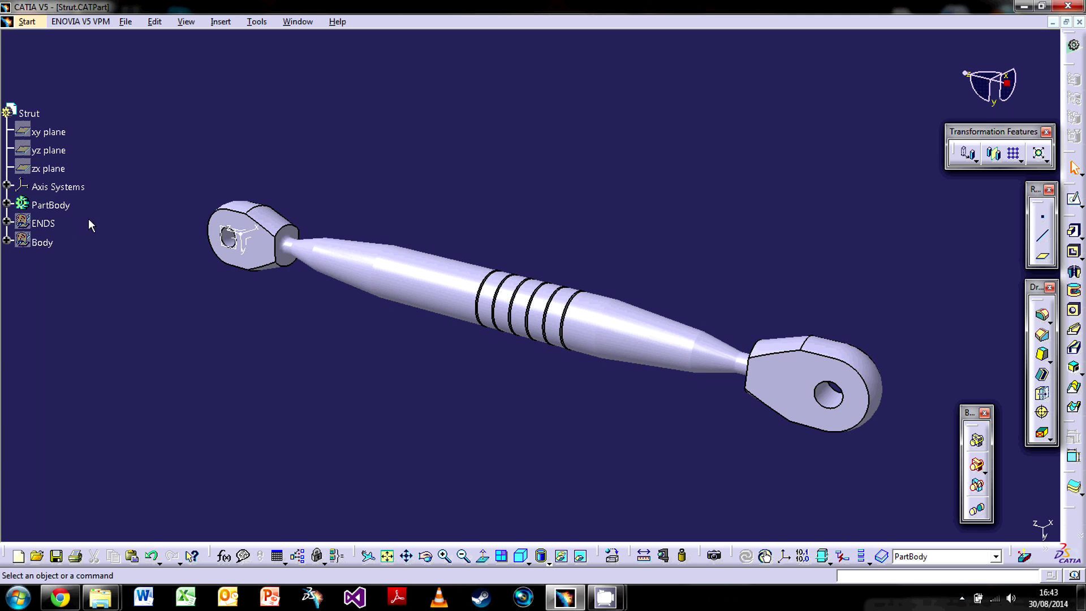